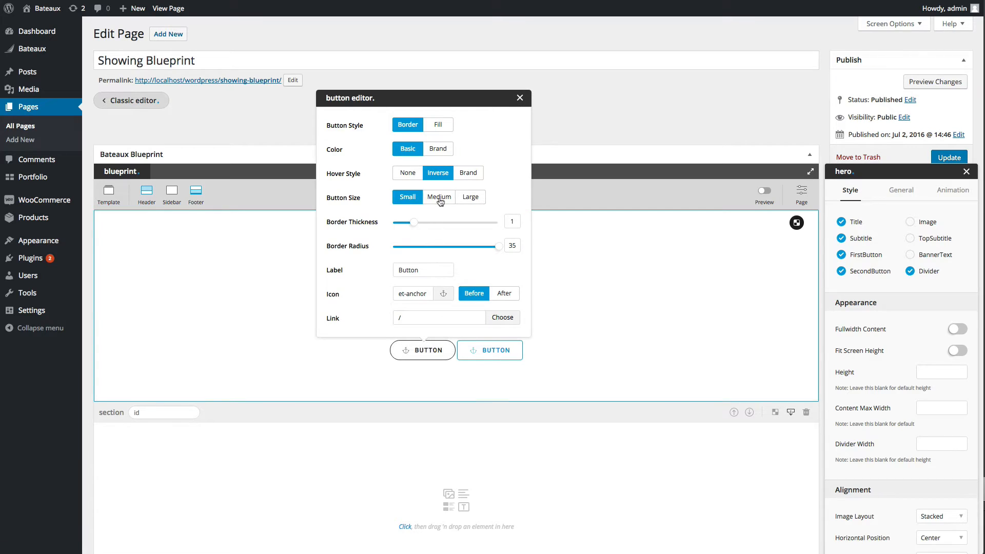
- Make the hero's first button medium-sized with the label "learn more" and no icon
{"action": "left_click", "coordinate": [439, 198]}
{"action": "double_click", "coordinate": [422, 274]}
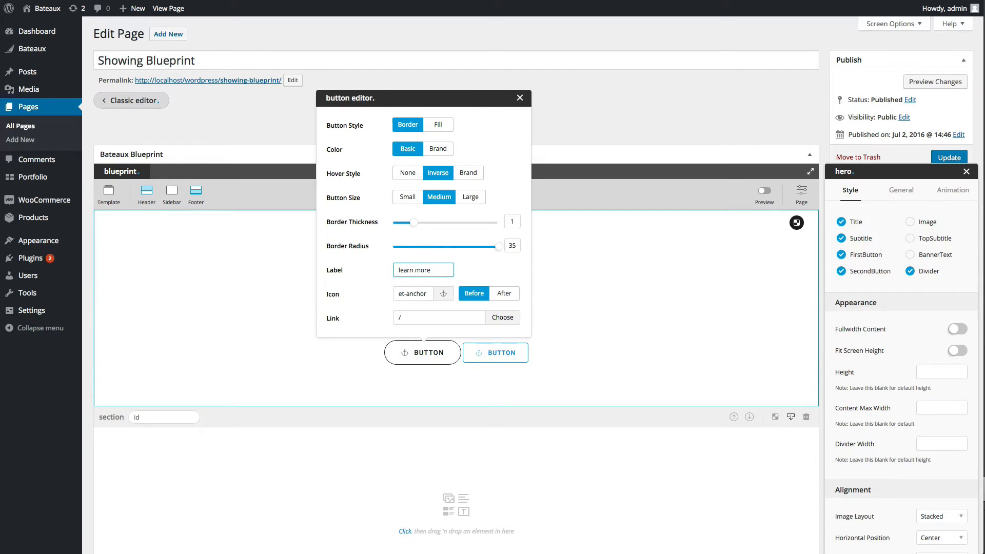
{"action": "type", "text": "learn more"}
{"action": "left_click", "coordinate": [411, 294]}
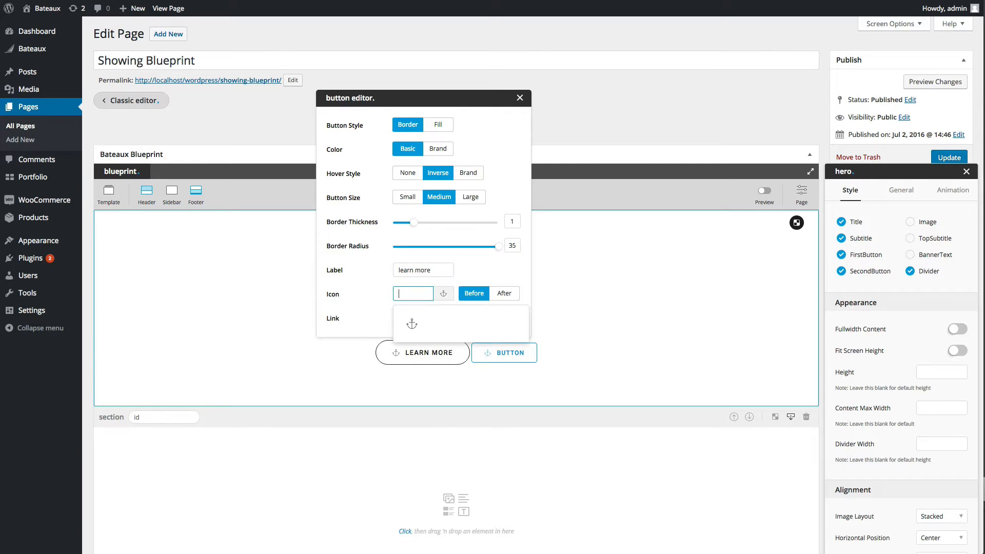
{"action": "left_click", "coordinate": [506, 274]}
{"action": "left_click", "coordinate": [518, 350]}
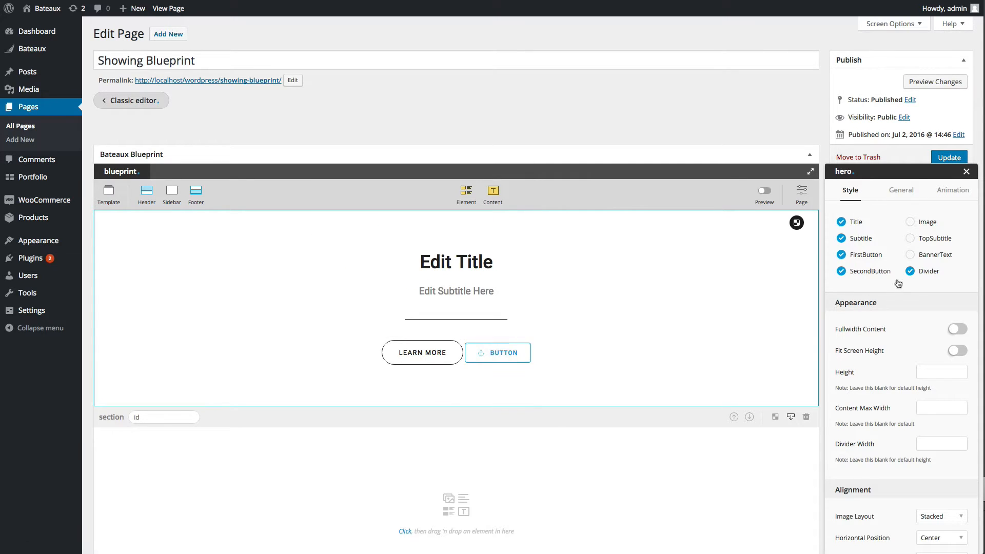
- Remove the second button and the divider from the hero
{"action": "left_click", "coordinate": [858, 273]}
{"action": "left_click", "coordinate": [909, 272]}
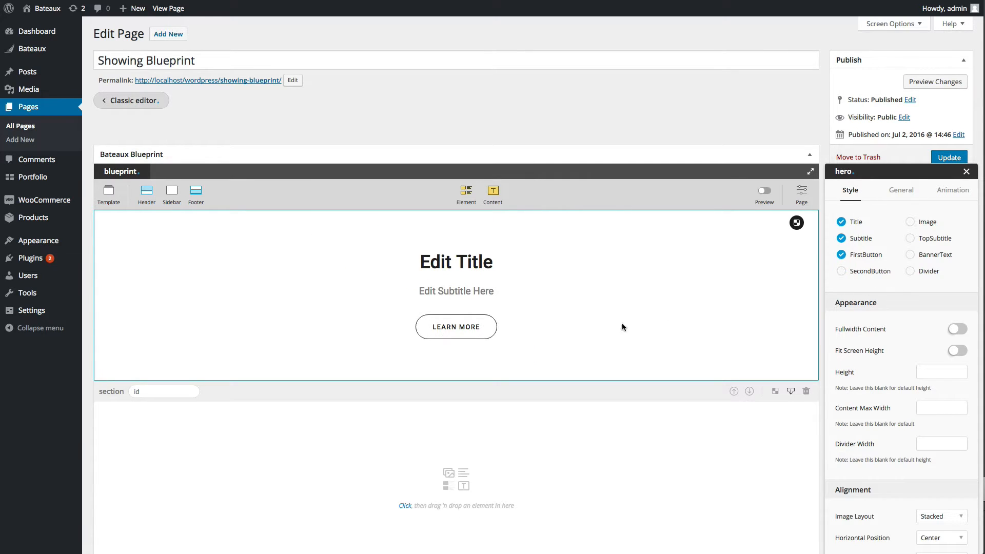
- Replace the hero subtitle with the placeholder paragraph starting "Nunc id euismod lacus" and set its font size to 19
{"action": "triple_click", "coordinate": [475, 291]}
{"action": "type", "text": "Nunc id euismod lacus, sit amet pulvinar tortor sollicitudin. Vestibulum ante ipsum primis in faucibus orci luctus et ultrices posuere cubilia Curae; Nulla sodales malesuada."}
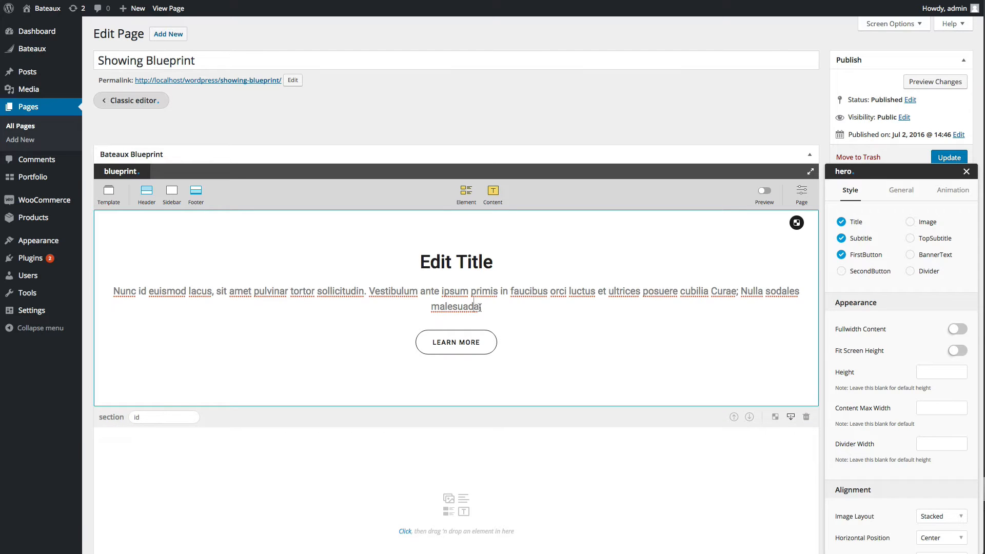
{"action": "triple_click", "coordinate": [468, 307]}
{"action": "left_click", "coordinate": [485, 268]}
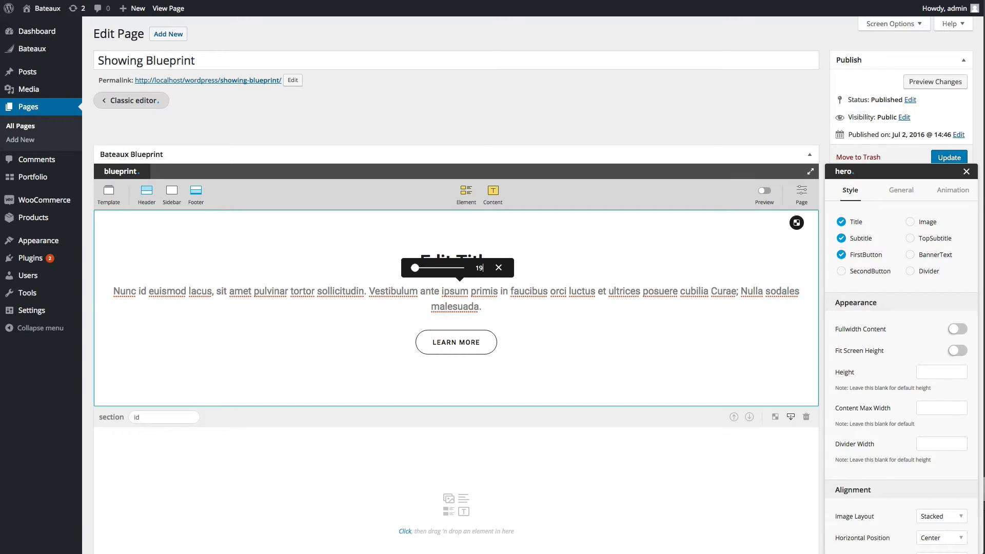
{"action": "left_click", "coordinate": [525, 256]}
- Replace the hero title with "All the essentials, Right at your wrist."
{"action": "triple_click", "coordinate": [458, 265]}
{"action": "type", "text": "All"}
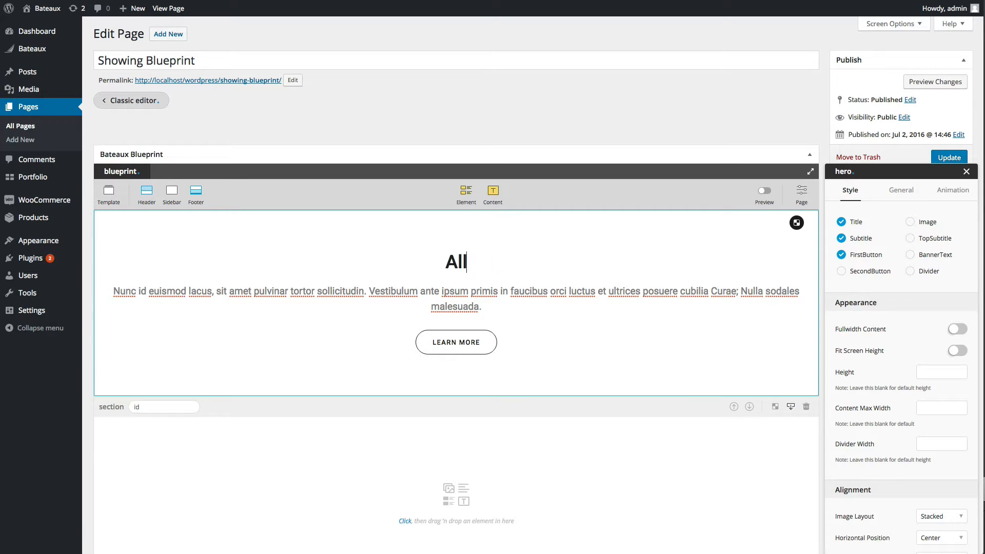
{"action": "type", "text": " the essentials,"}
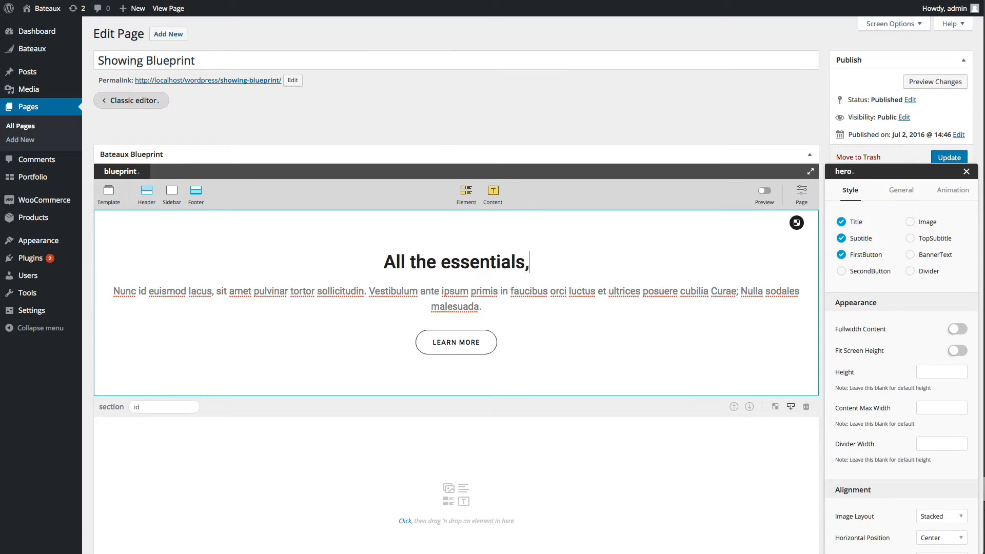
{"action": "type", "text": " Right at your "}
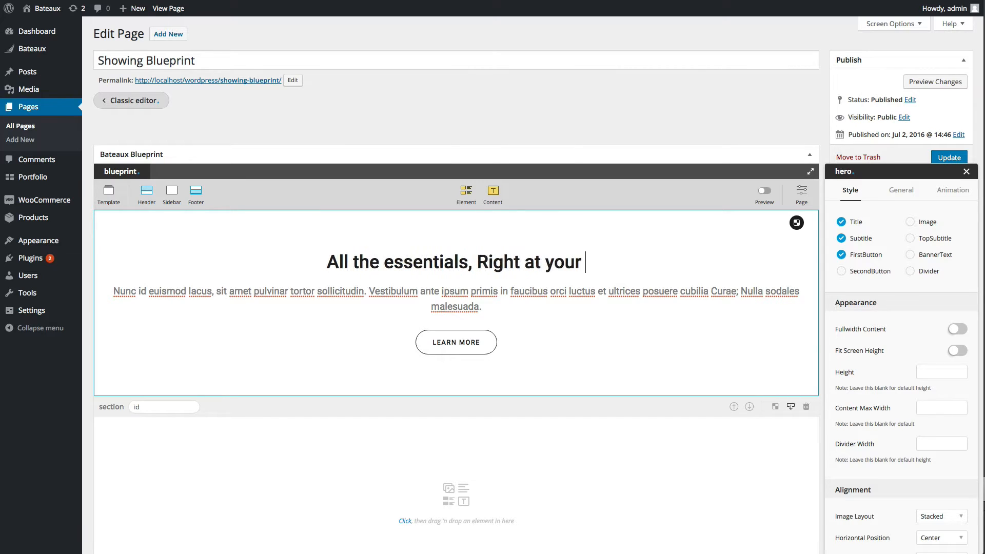
{"action": "type", "text": "wrist."}
- Increase the font size of the entire hero title
{"action": "triple_click", "coordinate": [476, 263]}
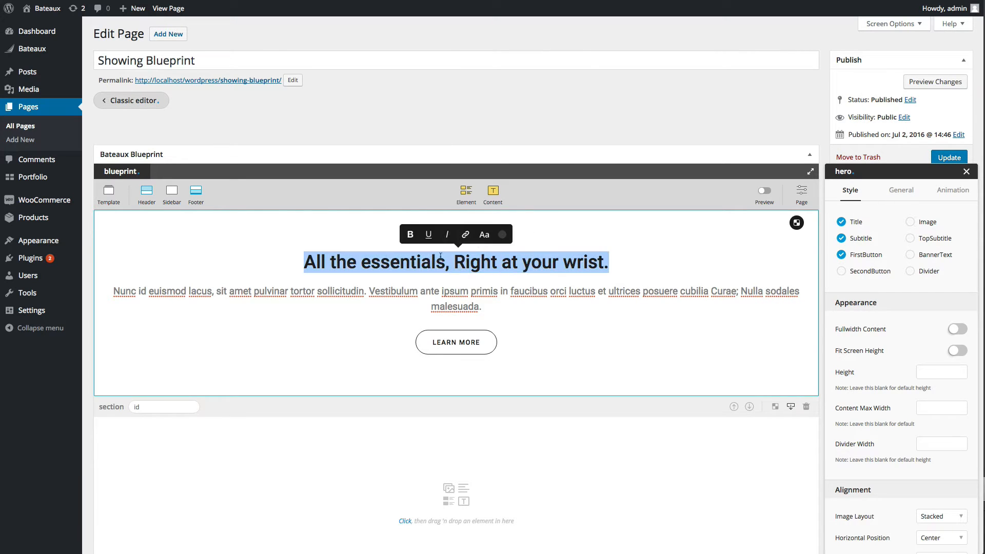
{"action": "left_click", "coordinate": [483, 235]}
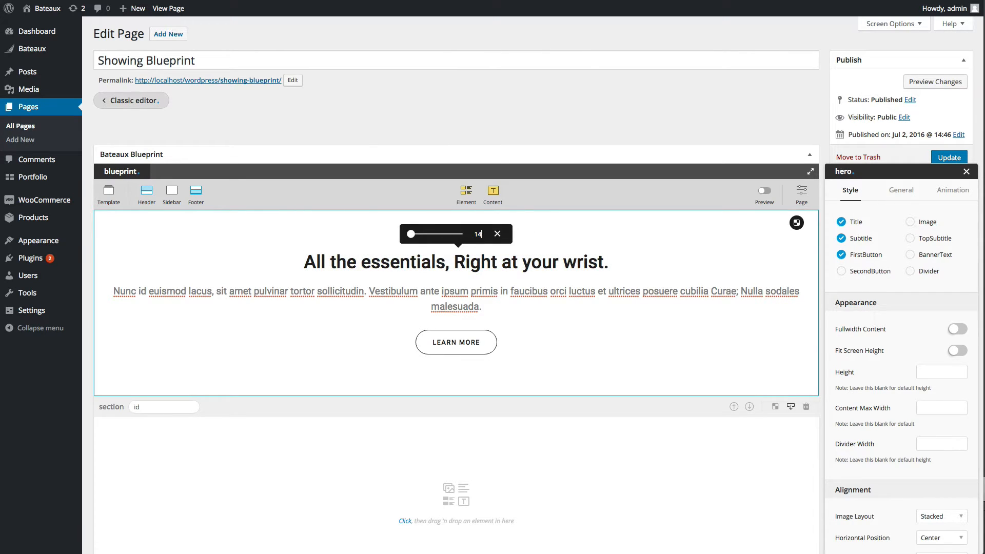
{"action": "left_click_drag", "start_coordinate": [411, 234], "coordinate": [451, 234]}
{"action": "left_click", "coordinate": [642, 280]}
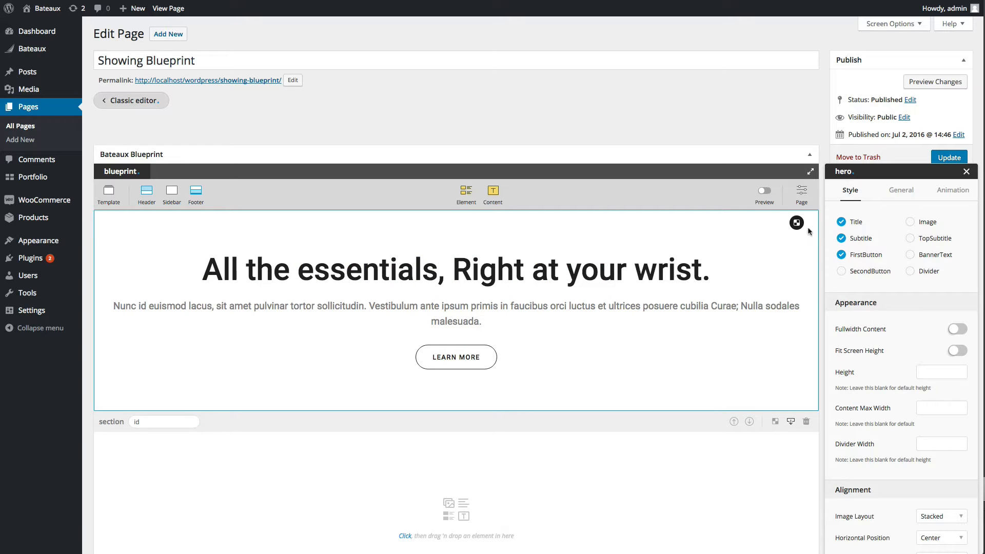
- Set the hero background's color scheme to Dark and its opacity to 20
{"action": "left_click", "coordinate": [797, 223]}
{"action": "left_click", "coordinate": [709, 277]}
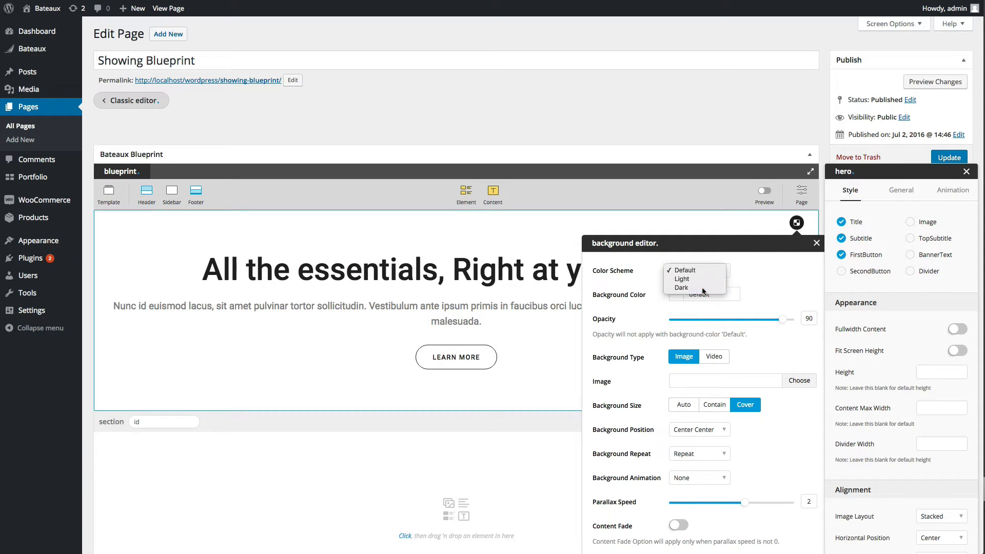
{"action": "left_click", "coordinate": [703, 288]}
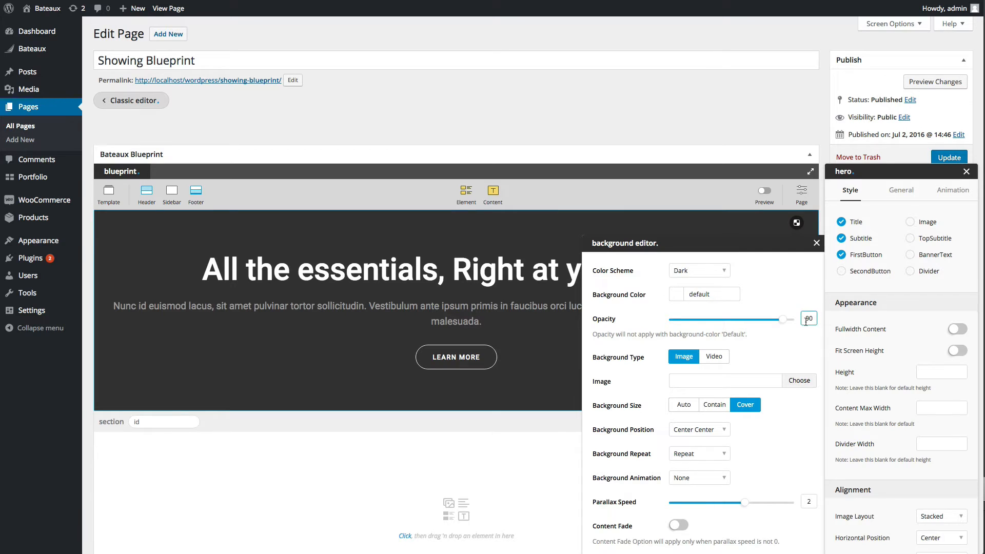
{"action": "double_click", "coordinate": [809, 318]}
{"action": "type", "text": "20"}
- Set the hero's background color to the synced Dark Secondary Background color
{"action": "left_click", "coordinate": [717, 297]}
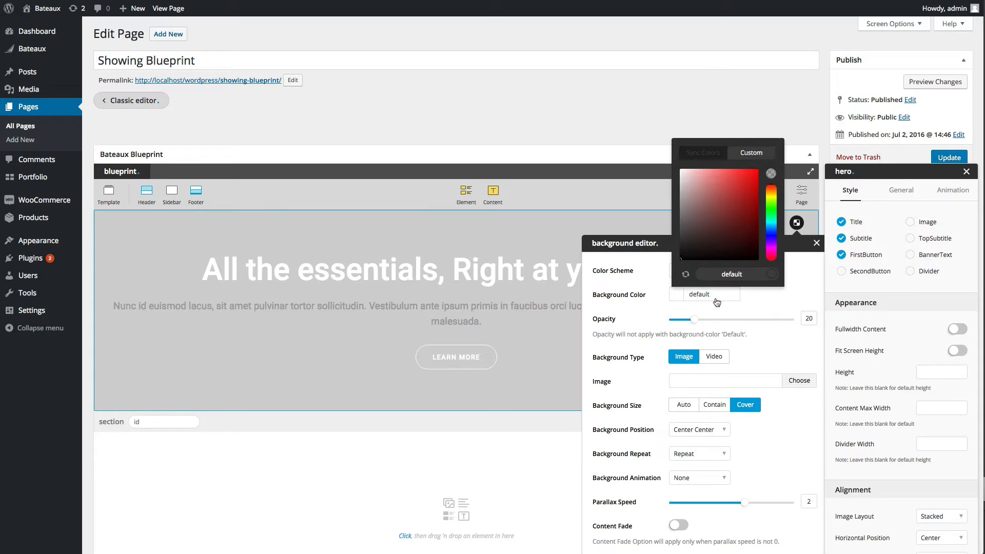
{"action": "left_click", "coordinate": [703, 152]}
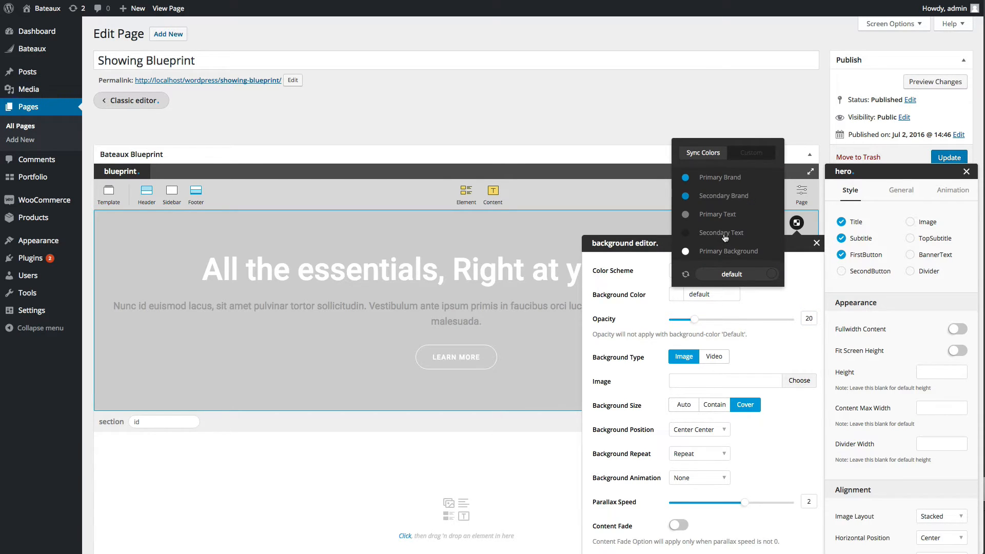
{"action": "scroll", "coordinate": [725, 237], "scroll_direction": "down", "scroll_amount": 1}
{"action": "scroll", "coordinate": [725, 238], "scroll_direction": "down", "scroll_amount": 3}
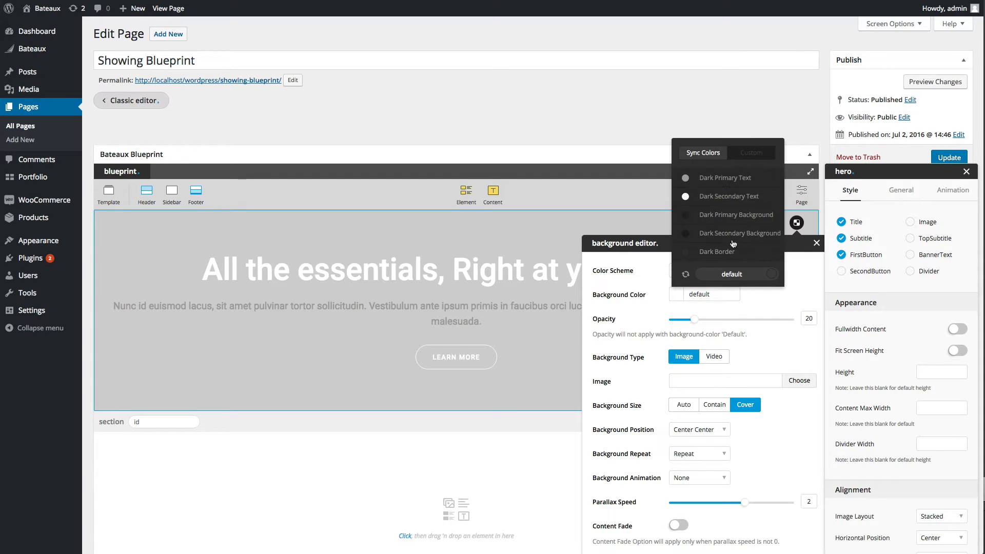
{"action": "left_click", "coordinate": [734, 244]}
{"action": "left_click", "coordinate": [816, 243]}
- Set the hero background's parallax speed to 0 and choose the dark watch photo from the media library as its image
{"action": "left_click", "coordinate": [791, 224]}
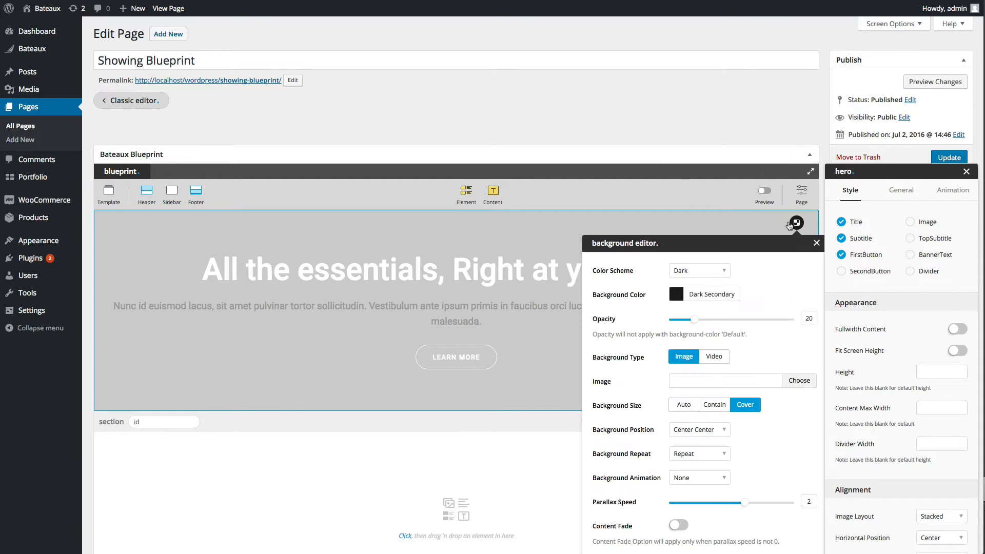
{"action": "scroll", "coordinate": [777, 323], "scroll_direction": "down", "scroll_amount": 1}
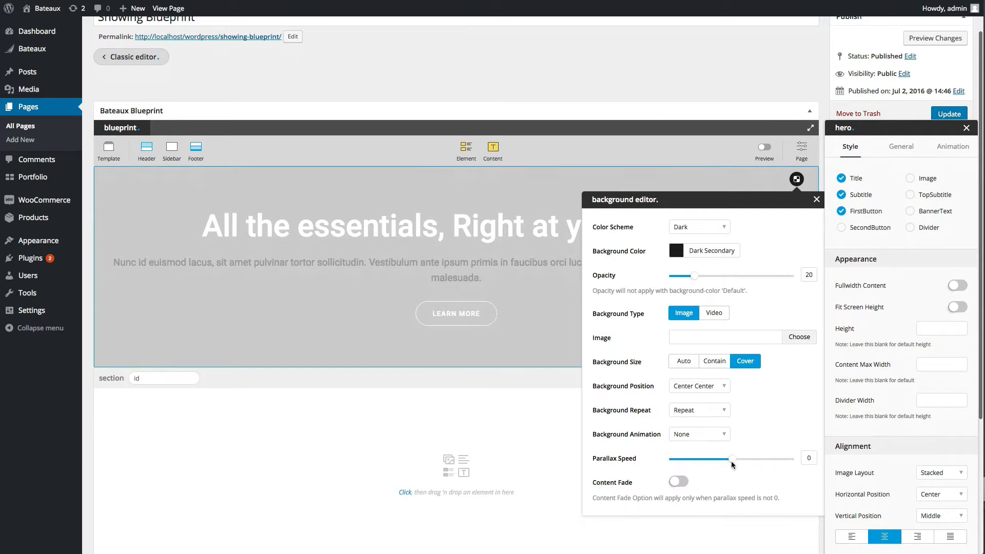
{"action": "left_click", "coordinate": [800, 338]}
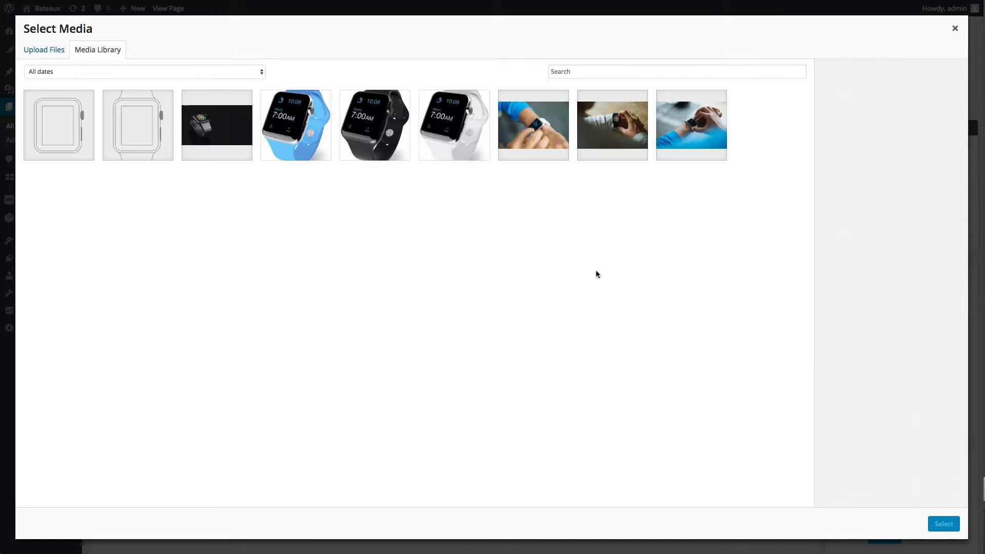
{"action": "left_click", "coordinate": [251, 152]}
{"action": "left_click", "coordinate": [943, 524]}
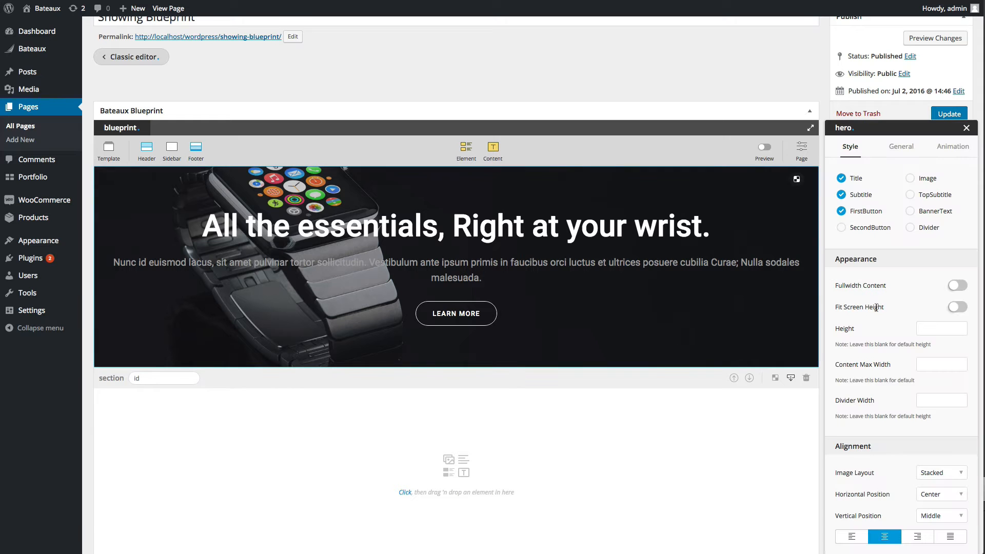
- Enable Fit Screen Height for the hero and set its content max width to 500
{"action": "left_click", "coordinate": [958, 301]}
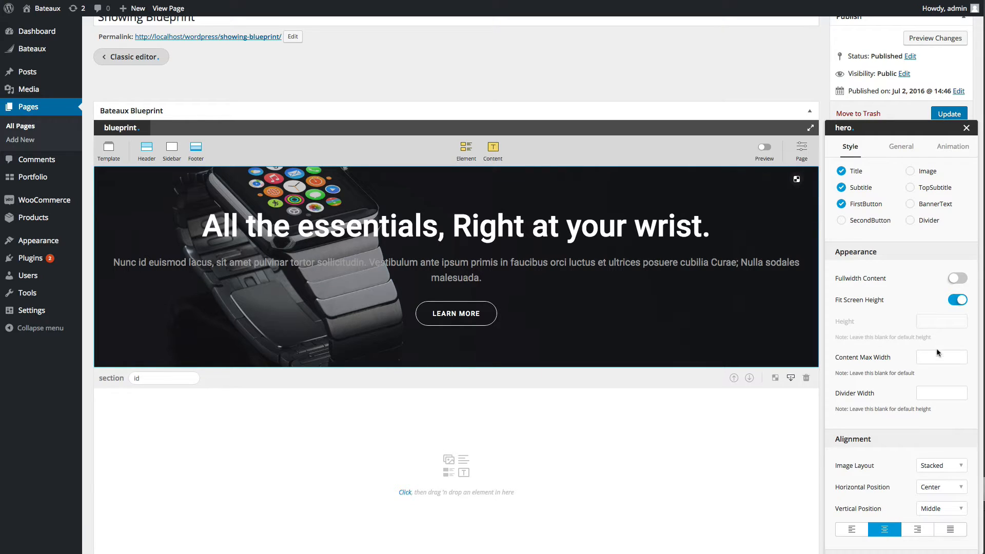
{"action": "type", "text": "500"}
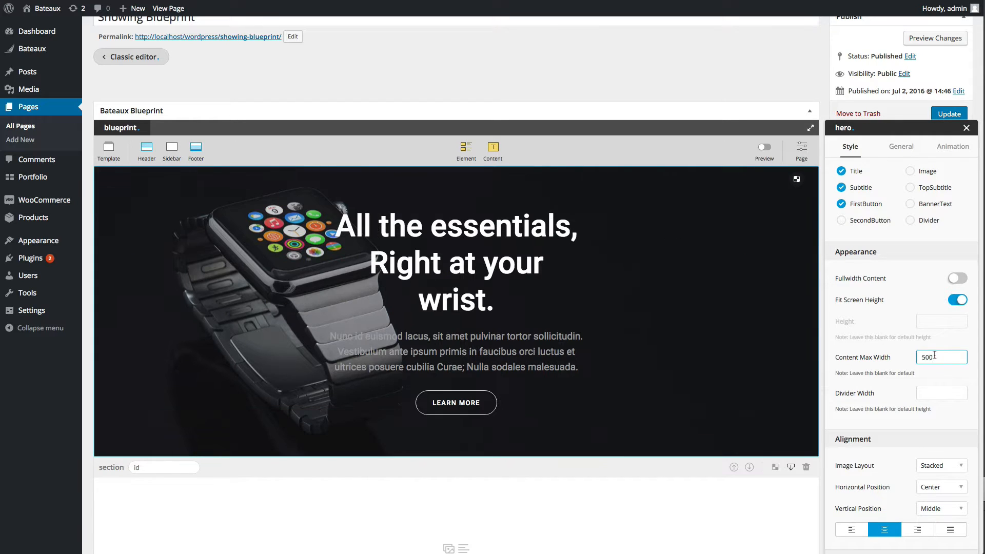
- Left-align the hero's text and set the content's horizontal position to Right
{"action": "scroll", "coordinate": [923, 359], "scroll_direction": "down", "scroll_amount": 5}
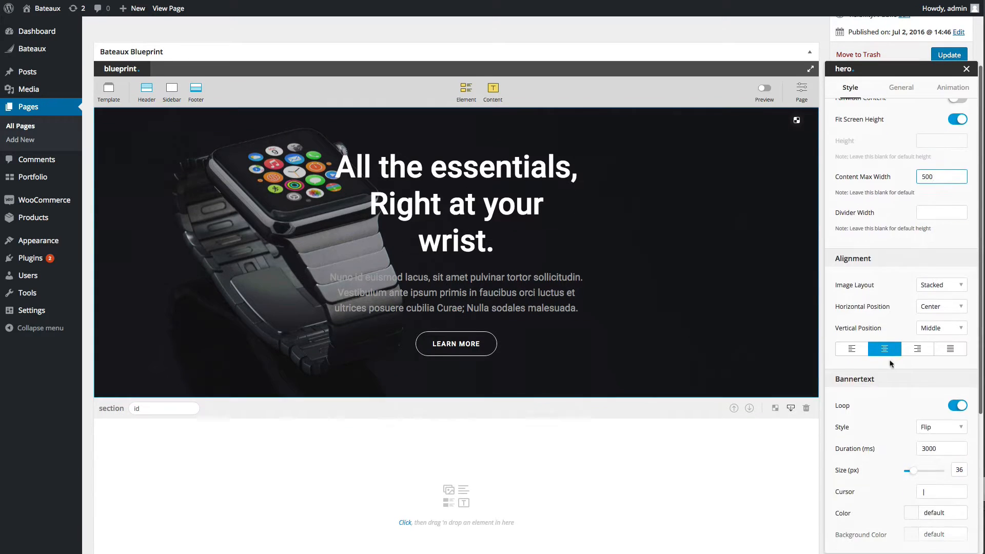
{"action": "left_click", "coordinate": [853, 350]}
{"action": "left_click", "coordinate": [940, 306]}
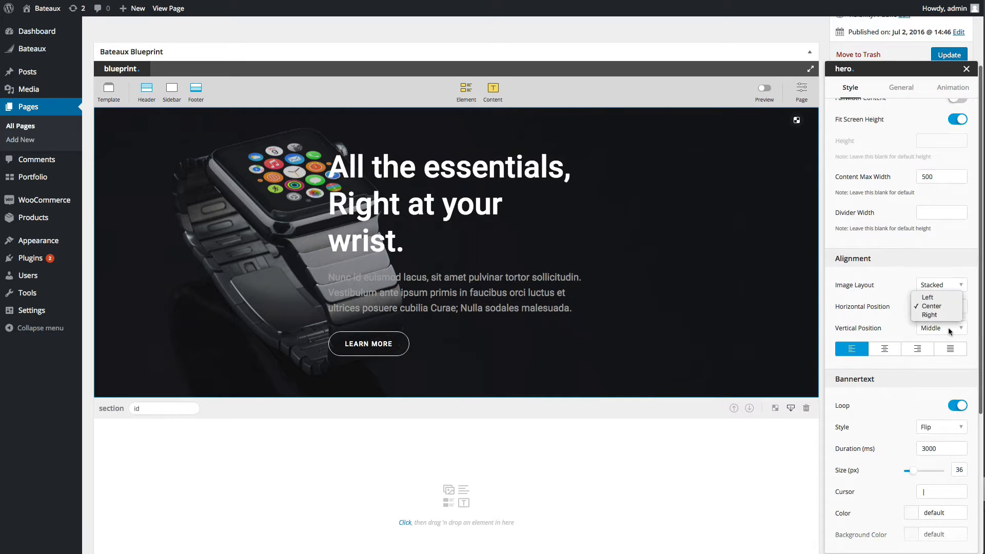
{"action": "left_click", "coordinate": [928, 318]}
- Set the hero's padding to 0 at the top and 30 at the bottom
{"action": "left_click", "coordinate": [901, 88]}
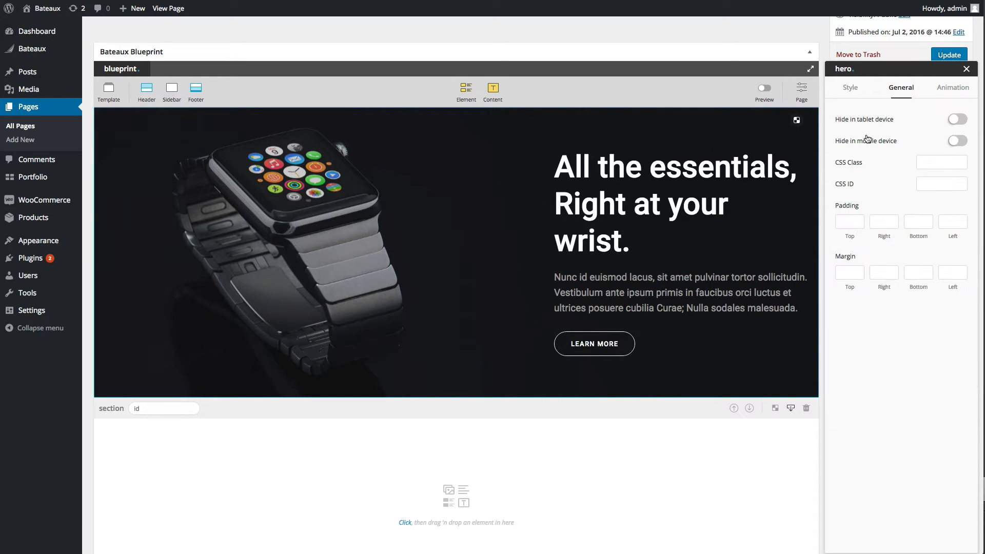
{"action": "type", "text": "0"}
{"action": "key", "text": "Tab"}
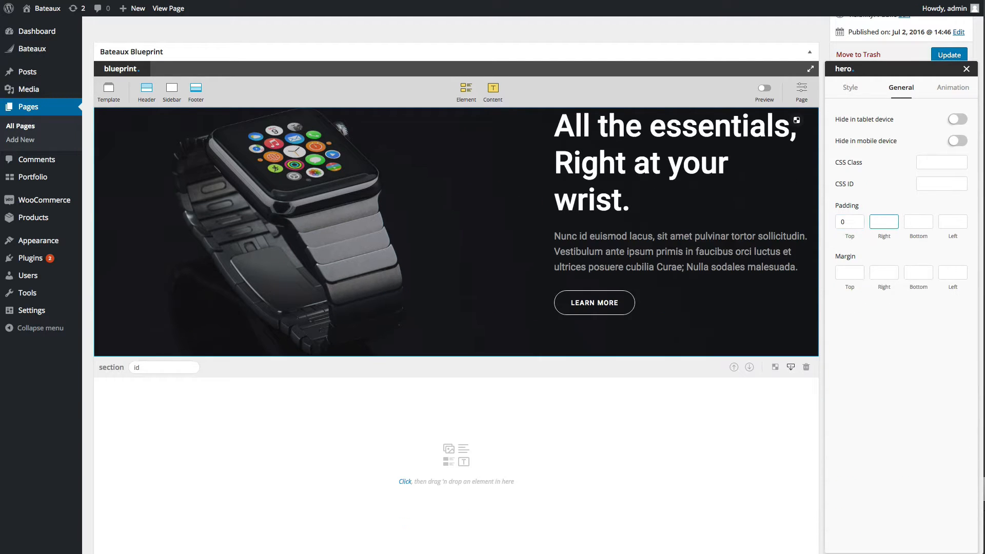
{"action": "type", "text": "30"}
- Set the hero title's letter spacing to -0.03em
{"action": "left_click", "coordinate": [850, 88]}
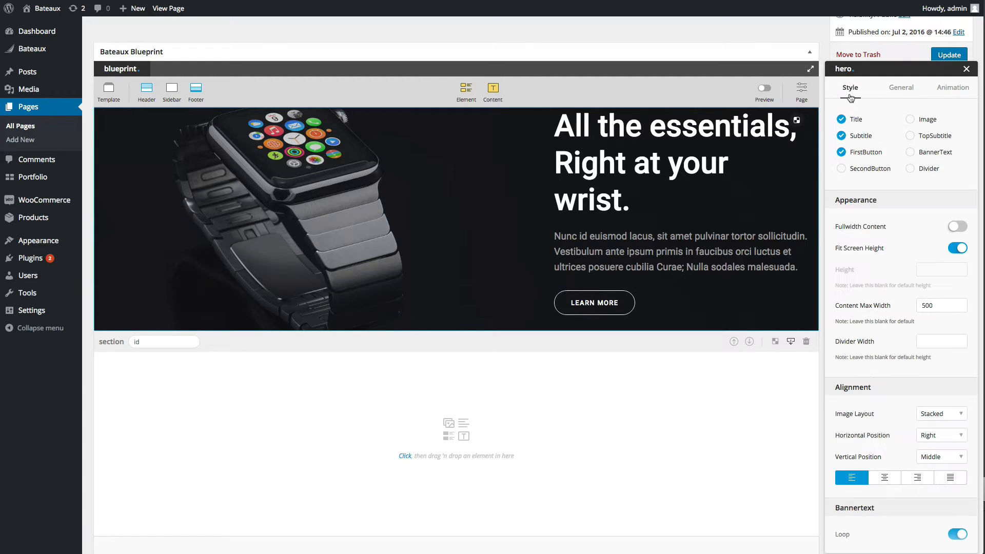
{"action": "scroll", "coordinate": [877, 326], "scroll_direction": "down", "scroll_amount": 5}
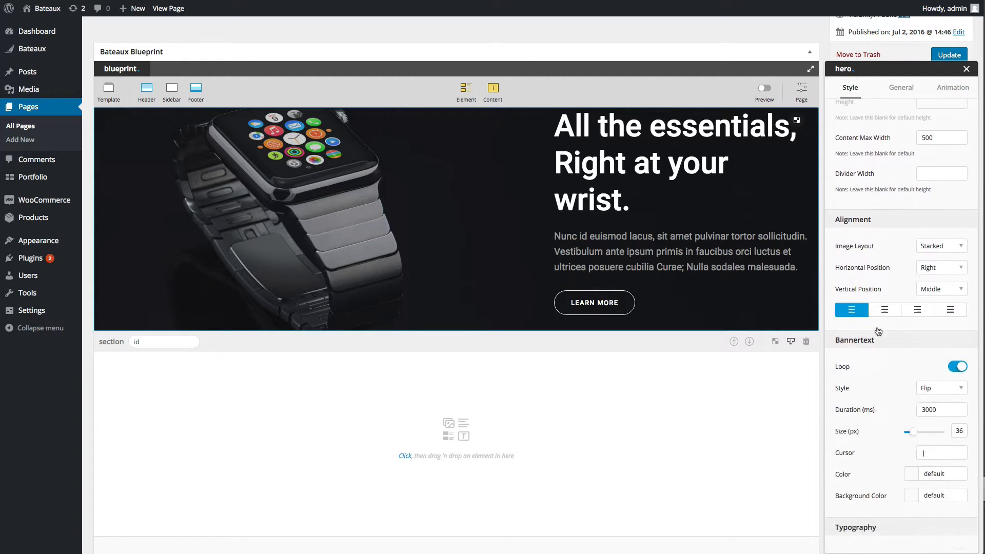
{"action": "scroll", "coordinate": [877, 328], "scroll_direction": "down", "scroll_amount": 3}
{"action": "left_click", "coordinate": [935, 403]}
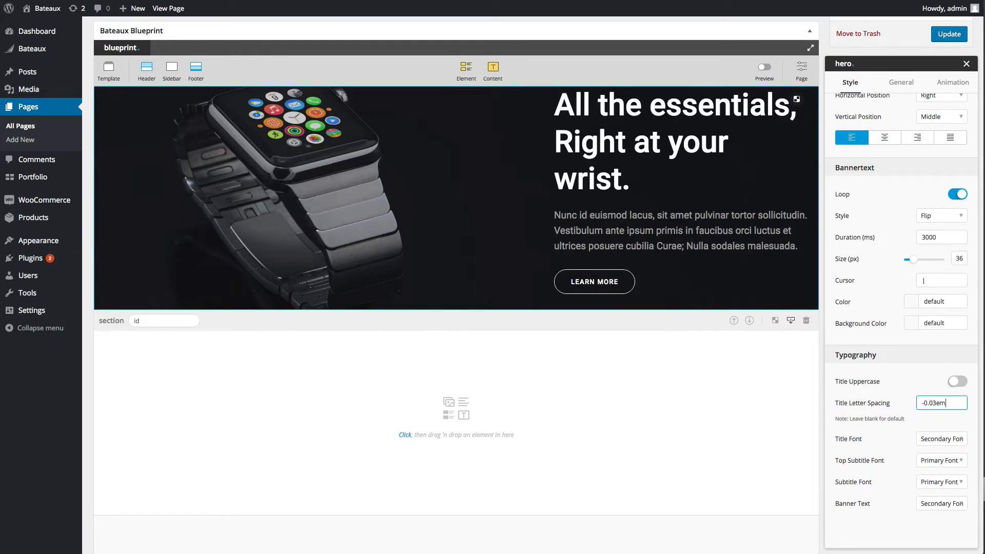
- Change both the title font and the subtitle font of the hero to Custom C Font
{"action": "left_click", "coordinate": [951, 441]}
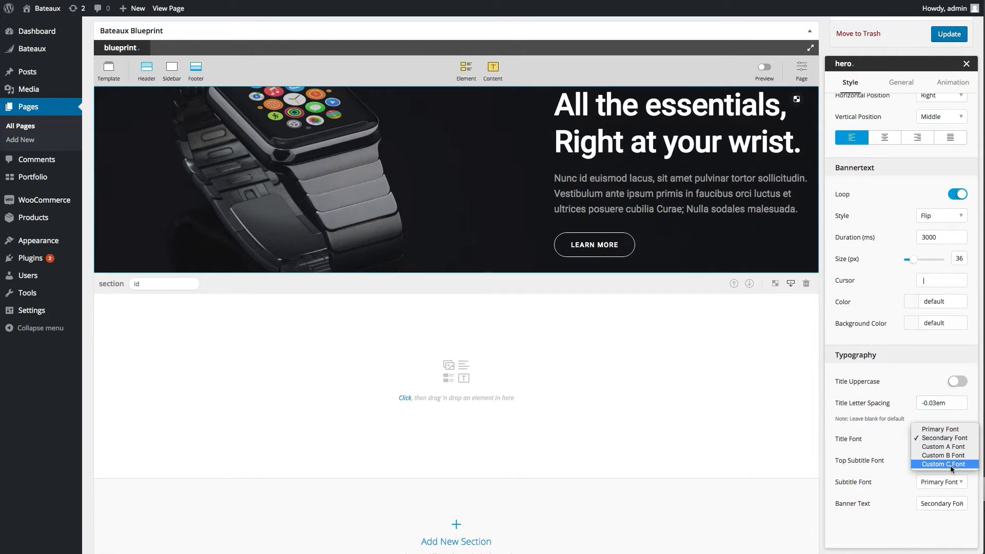
{"action": "left_click", "coordinate": [948, 469]}
{"action": "left_click", "coordinate": [945, 484]}
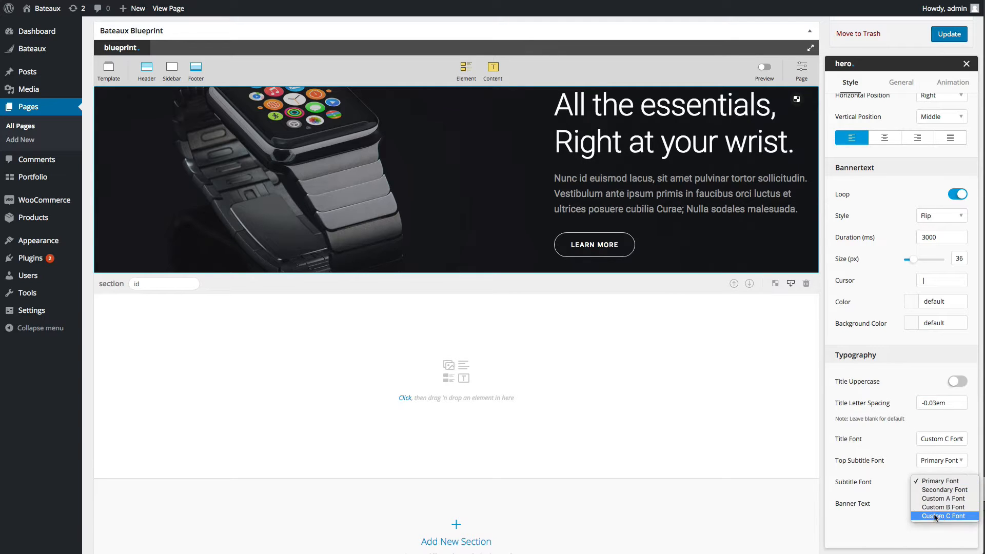
{"action": "left_click", "coordinate": [939, 520]}
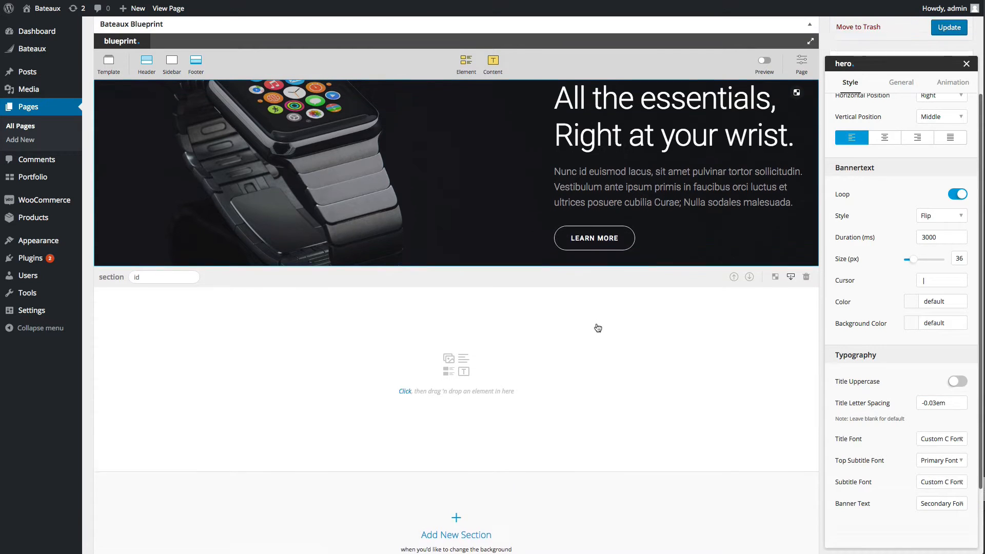
- Add a Heading content element to the empty section below the hero
{"action": "scroll", "coordinate": [598, 326], "scroll_direction": "up", "scroll_amount": 2}
{"action": "scroll", "coordinate": [697, 286], "scroll_direction": "down", "scroll_amount": 4}
{"action": "scroll", "coordinate": [540, 320], "scroll_direction": "down", "scroll_amount": 1}
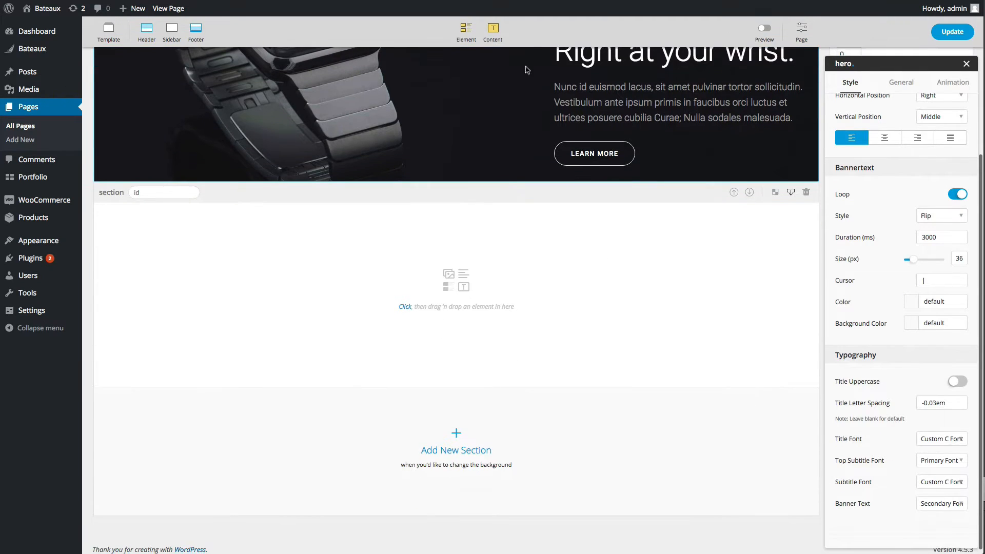
{"action": "left_click", "coordinate": [492, 30]}
{"action": "left_click_drag", "start_coordinate": [494, 69], "coordinate": [488, 287]}
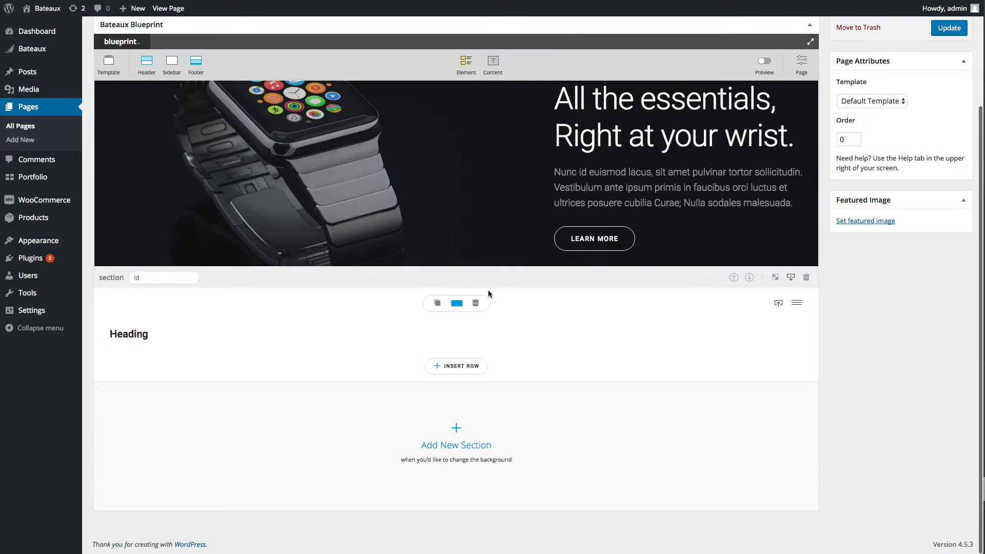
- Center the new heading and replace its text with "Faster. Lighter. Smarter."
{"action": "left_click", "coordinate": [885, 452]}
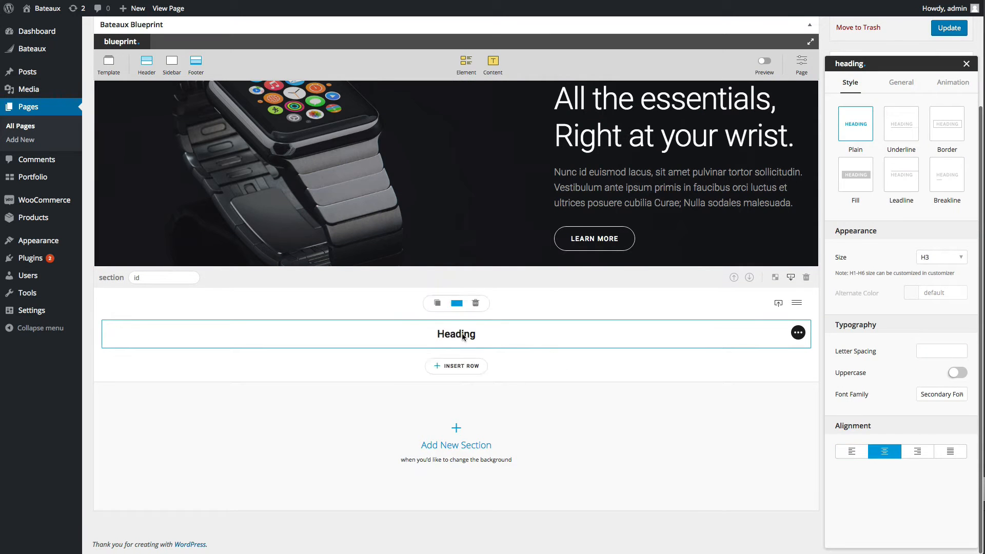
{"action": "double_click", "coordinate": [462, 334]}
{"action": "type", "text": "Faster. L"}
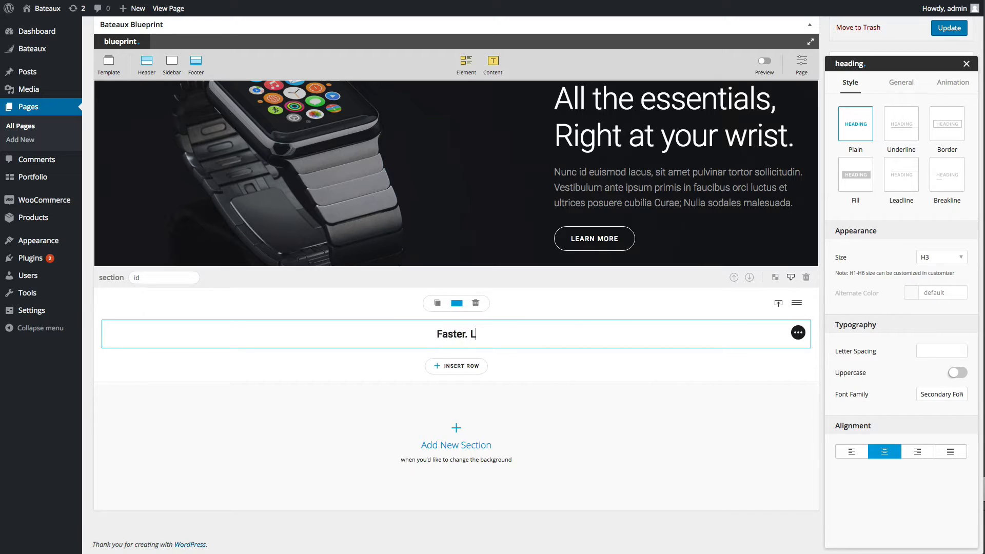
{"action": "type", "text": "ighter. Smarter."}
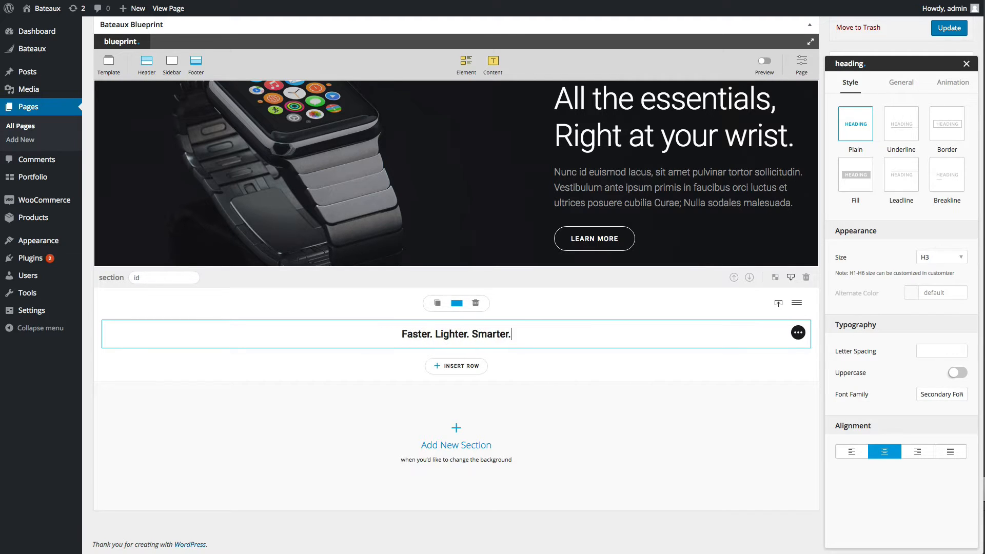
- Set the font size of the "Faster. Lighter. Smarter." heading to 50
{"action": "triple_click", "coordinate": [438, 336]}
{"action": "left_click", "coordinate": [484, 311]}
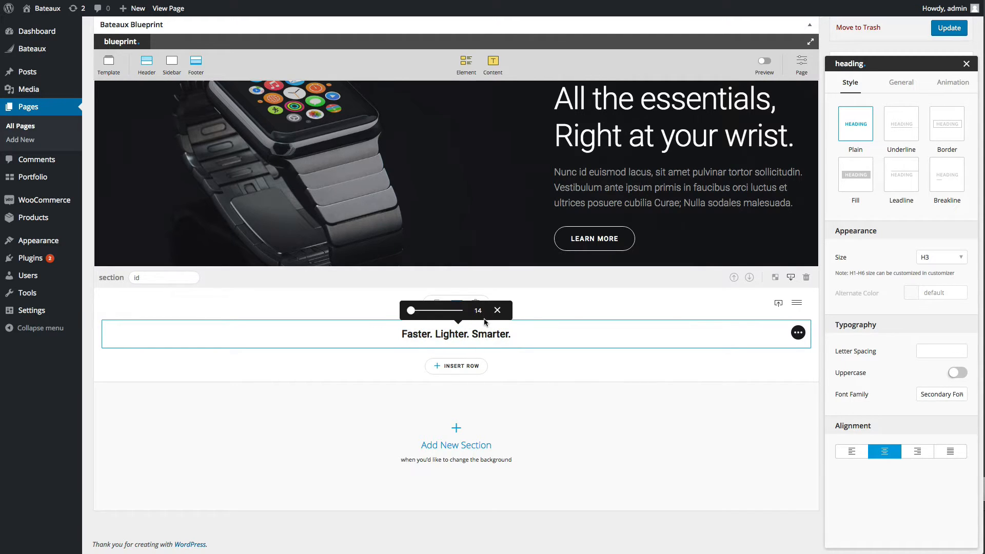
{"action": "key", "text": "BackSpace"}
{"action": "type", "text": "50"}
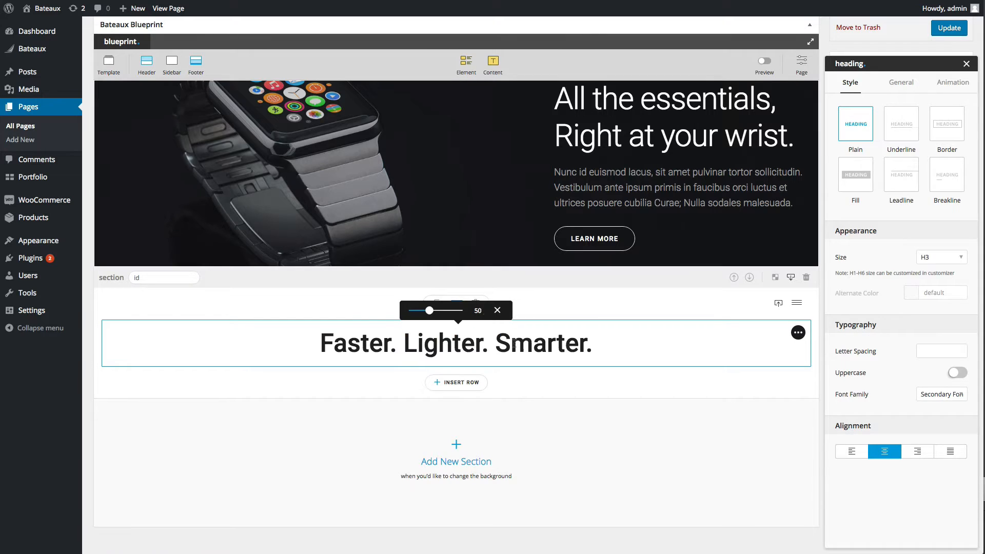
- Change the heading's font family to Custom C Font and its letter spacing to -0.03em
{"action": "triple_click", "coordinate": [522, 344]}
{"action": "left_click", "coordinate": [943, 394]}
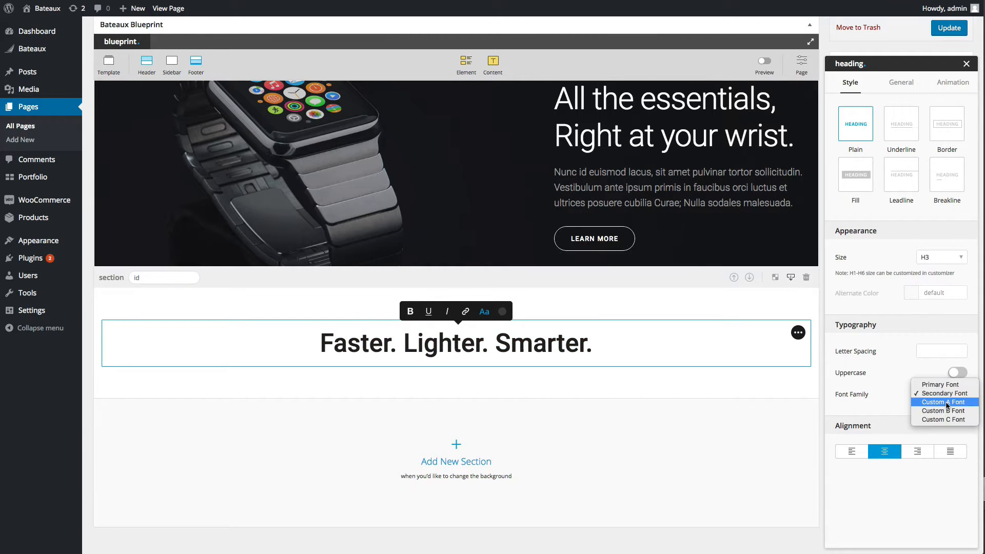
{"action": "left_click", "coordinate": [944, 419]}
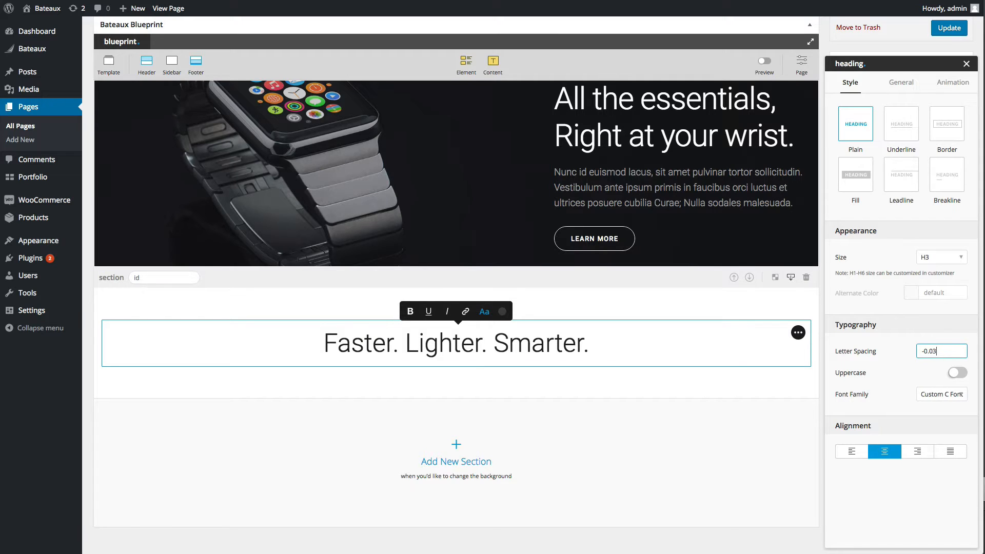
{"action": "type", "text": "em"}
{"action": "left_click", "coordinate": [654, 381]}
- Add a Divider element below the "Faster. Lighter. Smarter." heading and set its width to 200px
{"action": "scroll", "coordinate": [651, 378], "scroll_direction": "down", "scroll_amount": 1}
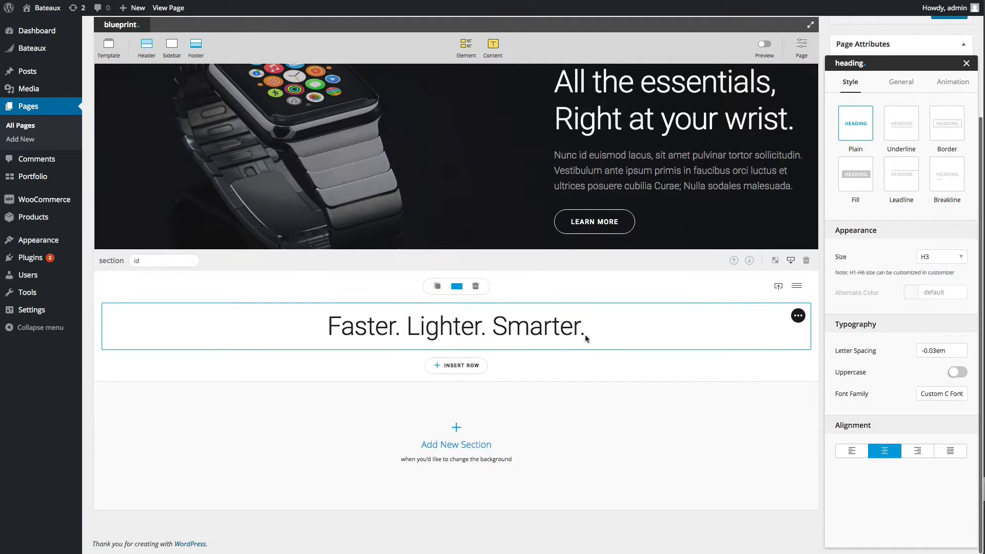
{"action": "left_click", "coordinate": [494, 51]}
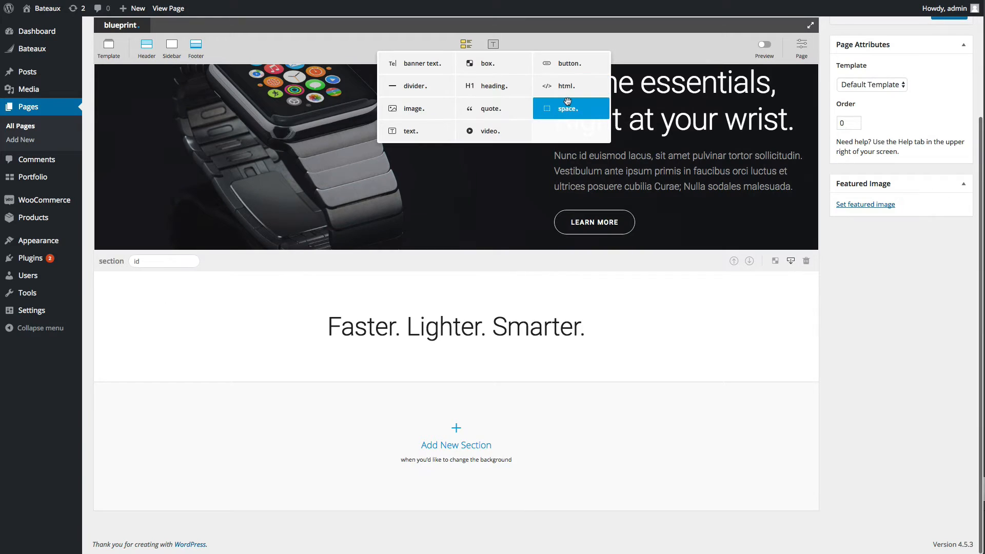
{"action": "left_click_drag", "start_coordinate": [438, 88], "coordinate": [514, 378]}
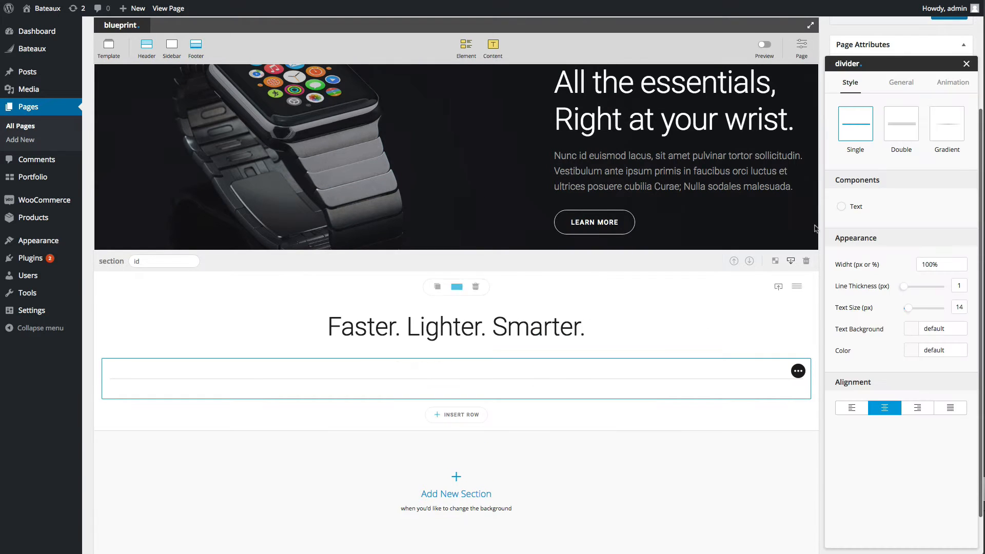
{"action": "double_click", "coordinate": [942, 265]}
{"action": "type", "text": "200px"}
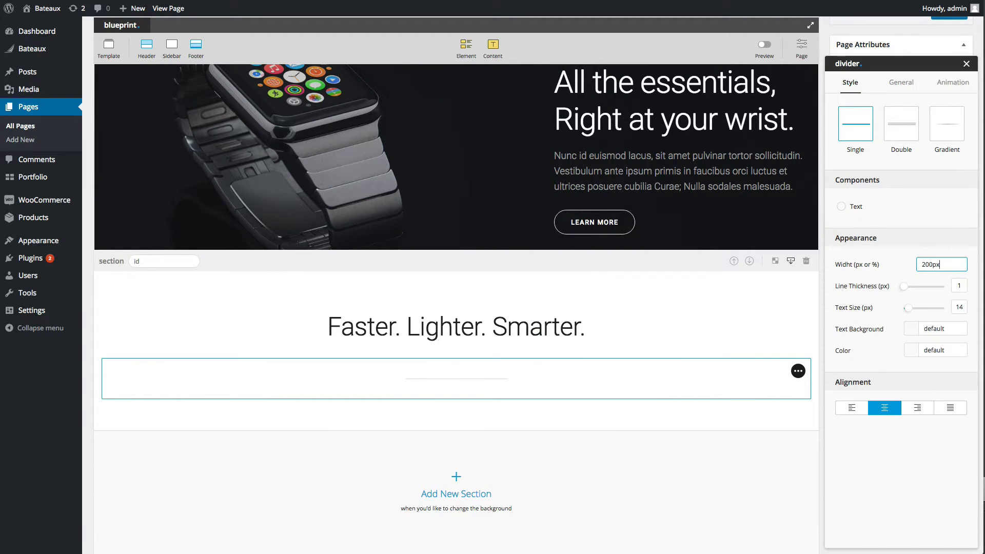
{"action": "left_click", "coordinate": [632, 364]}
- Set the heading section's top and bottom padding to 140
{"action": "scroll", "coordinate": [633, 363], "scroll_direction": "down", "scroll_amount": 2}
{"action": "left_click", "coordinate": [638, 213]}
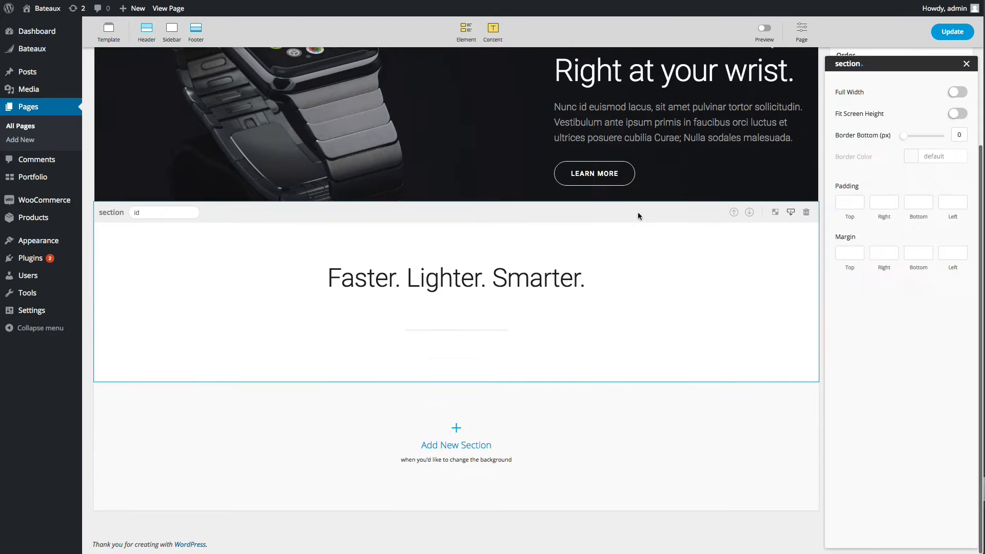
{"action": "type", "text": "140"}
{"action": "key", "text": "Tab"}
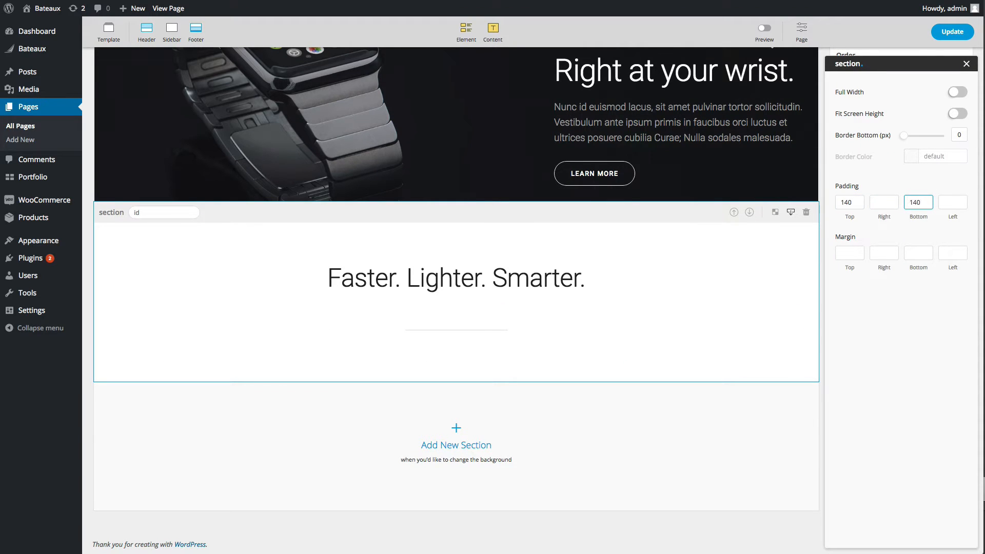
{"action": "left_click", "coordinate": [649, 257]}
- Add a Text element below the divider and paste the "Nunc id euismod lacus" placeholder paragraph into it
{"action": "left_click", "coordinate": [465, 28]}
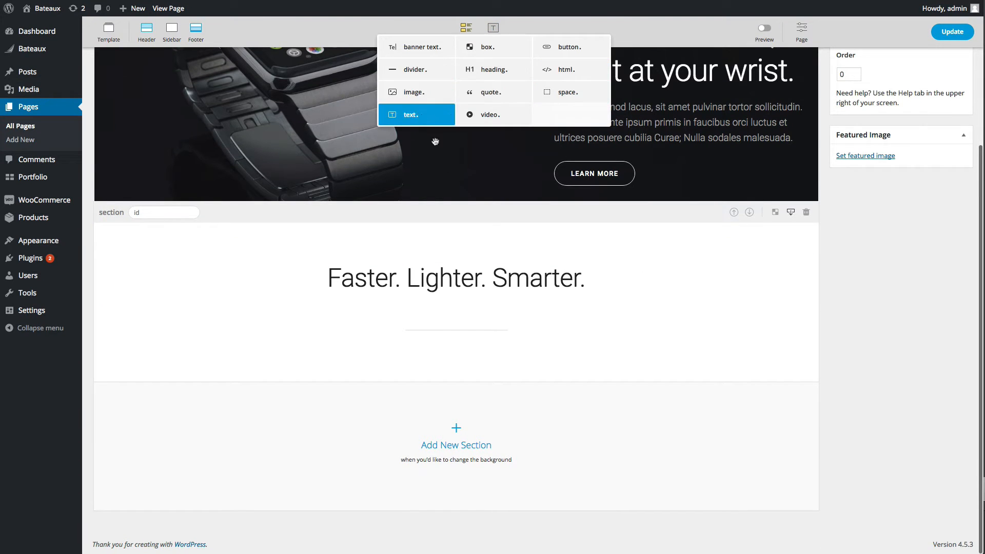
{"action": "left_click_drag", "start_coordinate": [435, 141], "coordinate": [424, 378]}
{"action": "double_click", "coordinate": [415, 378]}
{"action": "key", "text": "ctrl+v"}
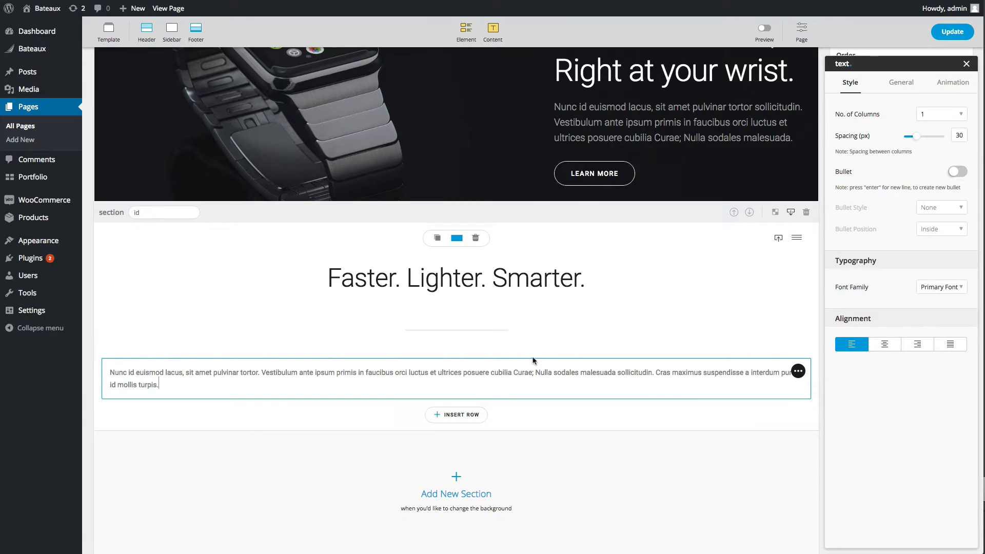
- Set the font size of the paragraph below the divider to 18
{"action": "triple_click", "coordinate": [347, 372]}
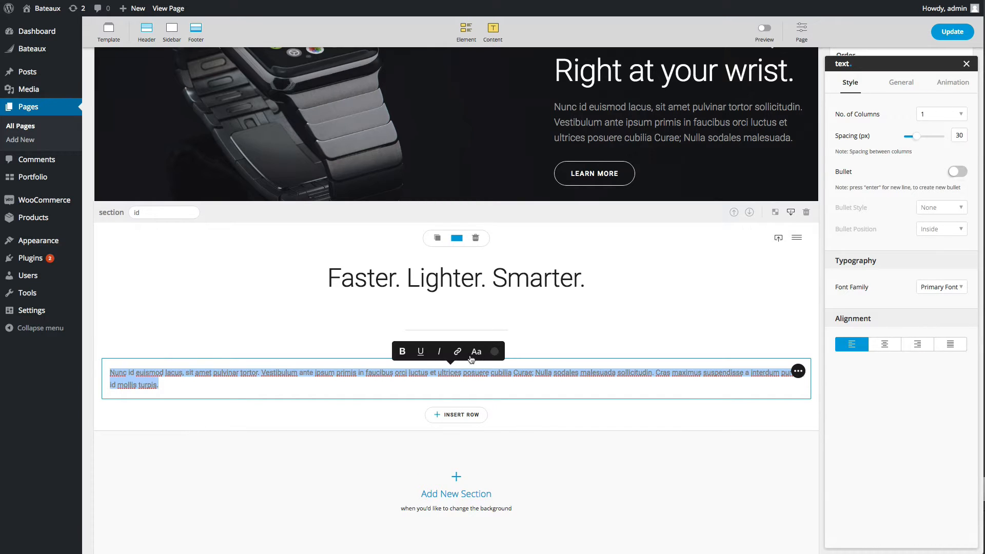
{"action": "left_click", "coordinate": [471, 358]}
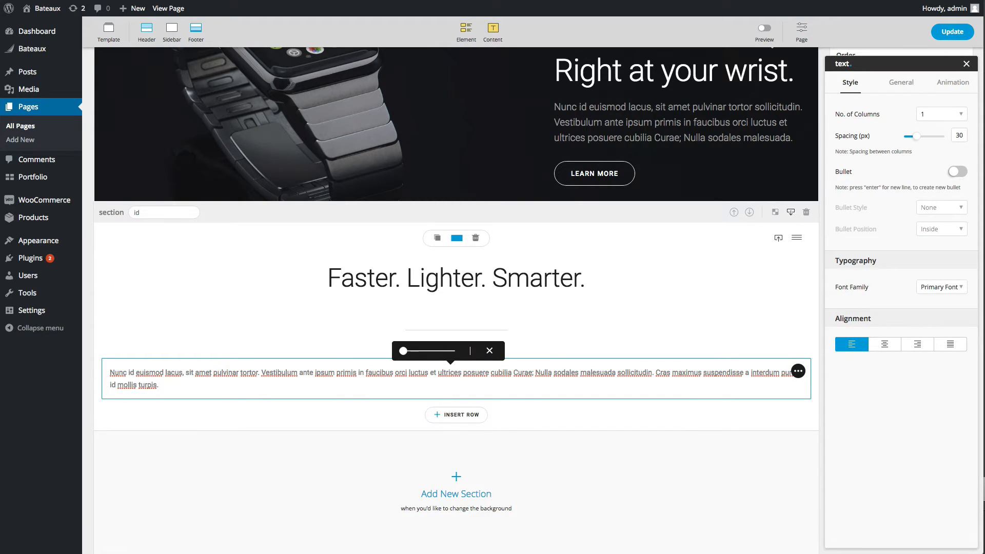
{"action": "type", "text": "8"}
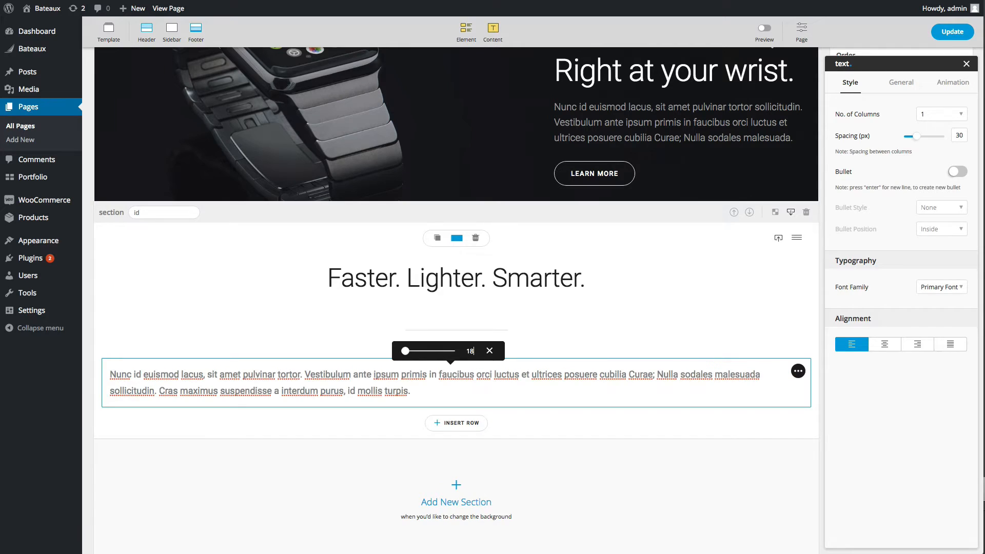
{"action": "left_click", "coordinate": [645, 325]}
- Change the row to three columns with a wide middle one, and move the heading, divider and centered paragraph into that column
{"action": "left_click", "coordinate": [457, 238]}
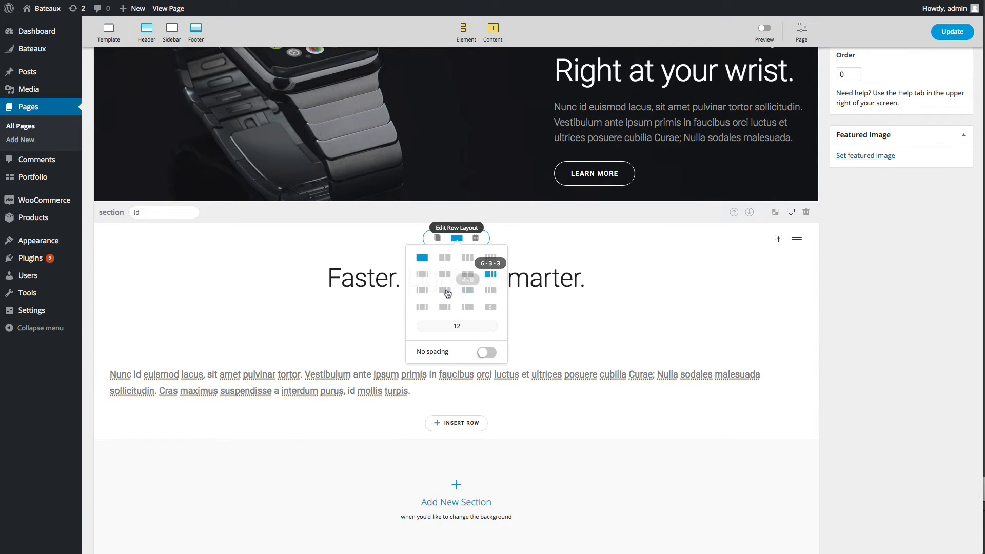
{"action": "left_click", "coordinate": [422, 274]}
{"action": "left_click_drag", "start_coordinate": [208, 312], "coordinate": [362, 277]}
{"action": "left_click", "coordinate": [159, 268]}
{"action": "left_click_drag", "start_coordinate": [159, 268], "coordinate": [454, 308]}
{"action": "left_click", "coordinate": [154, 359]}
{"action": "left_click_drag", "start_coordinate": [154, 359], "coordinate": [513, 354]}
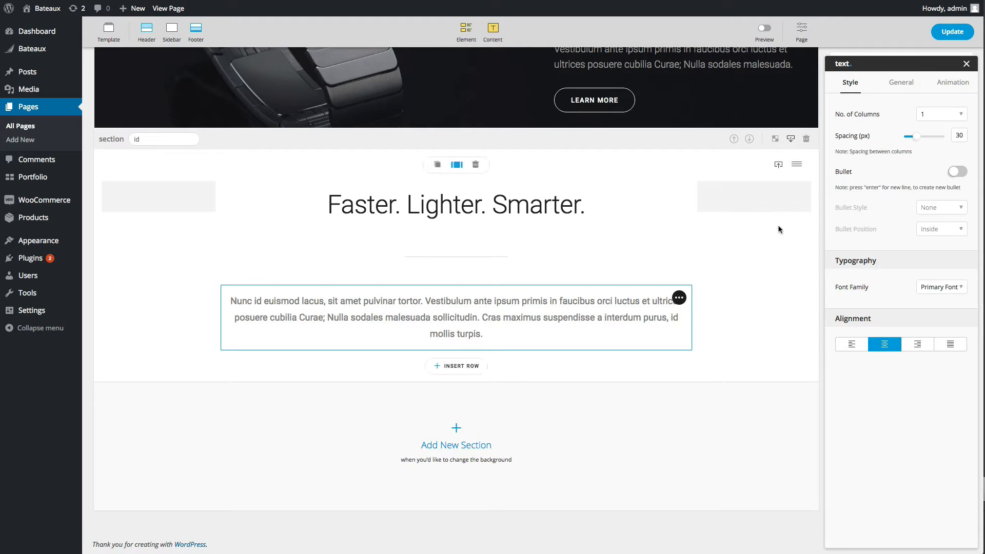
- Set the heading section's background color to the synced Secondary Background color
{"action": "left_click", "coordinate": [777, 165]}
{"action": "left_click", "coordinate": [775, 138]}
{"action": "left_click", "coordinate": [715, 217]}
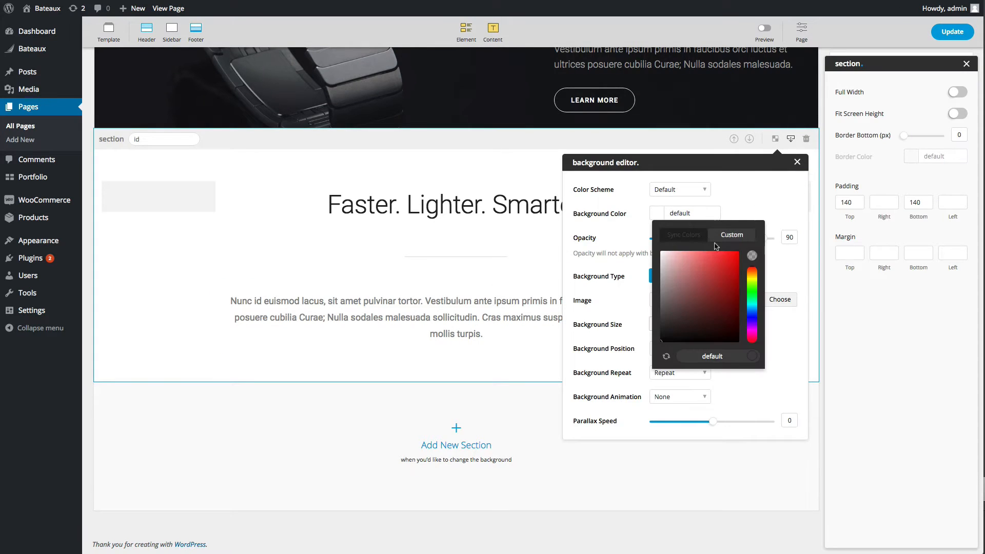
{"action": "left_click", "coordinate": [696, 237]}
{"action": "left_click", "coordinate": [716, 314]}
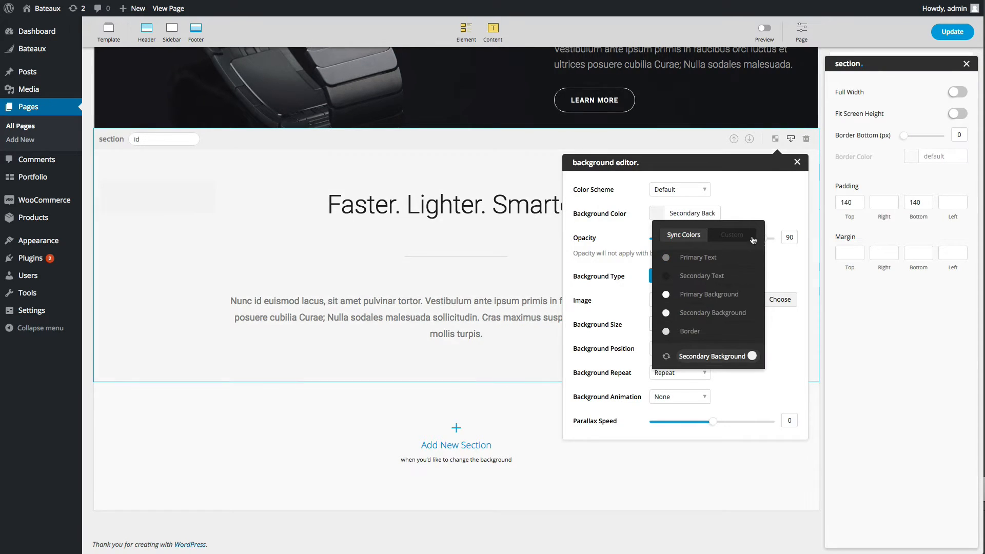
{"action": "left_click", "coordinate": [798, 162]}
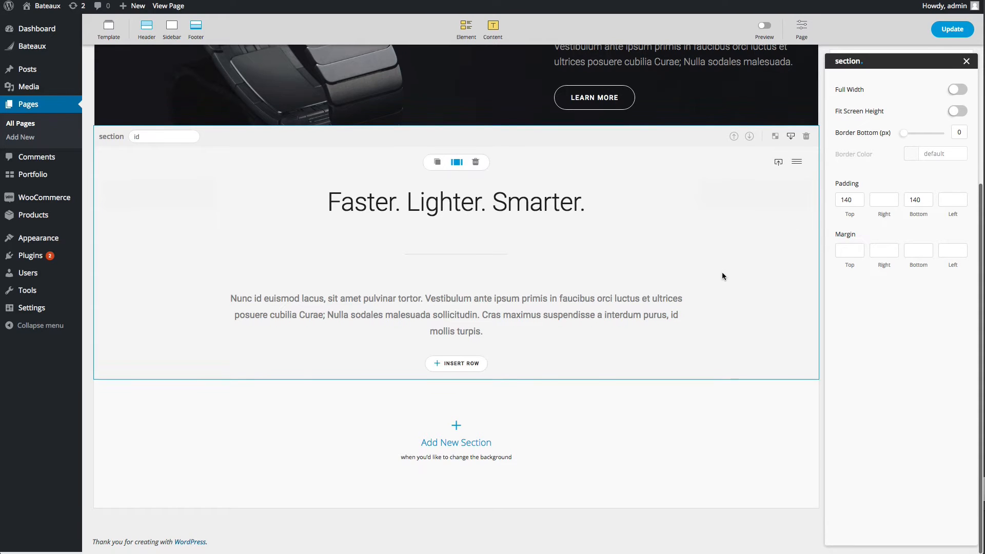
- Add a new section below the heading section and place a Box element in it
{"action": "left_click", "coordinate": [578, 386]}
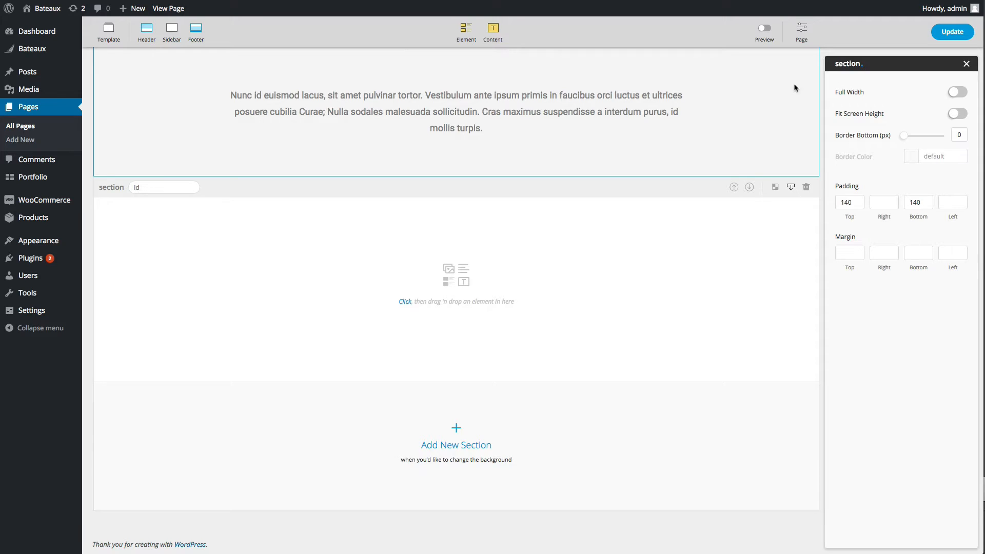
{"action": "left_click", "coordinate": [561, 267]}
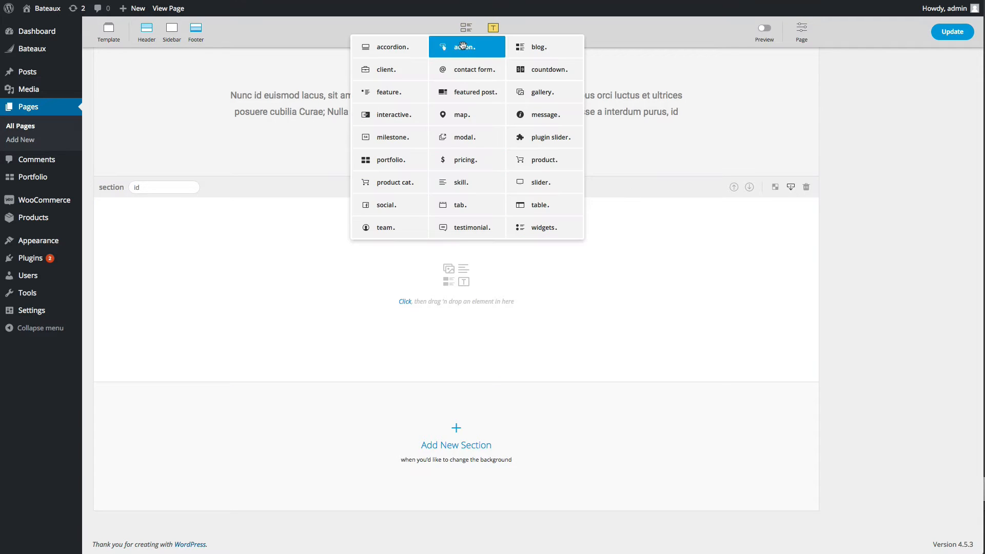
{"action": "left_click", "coordinate": [493, 27]}
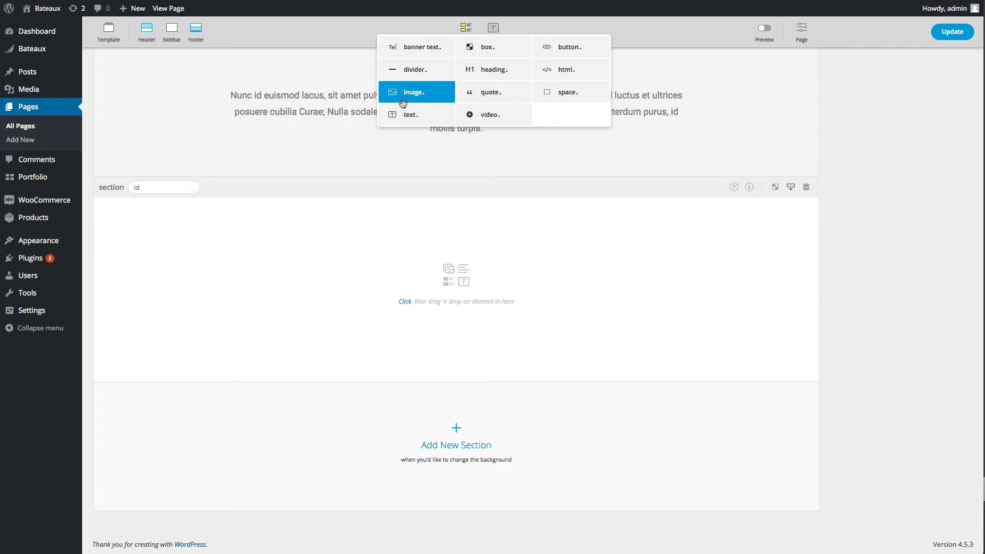
{"action": "left_click_drag", "start_coordinate": [521, 68], "coordinate": [428, 298]}
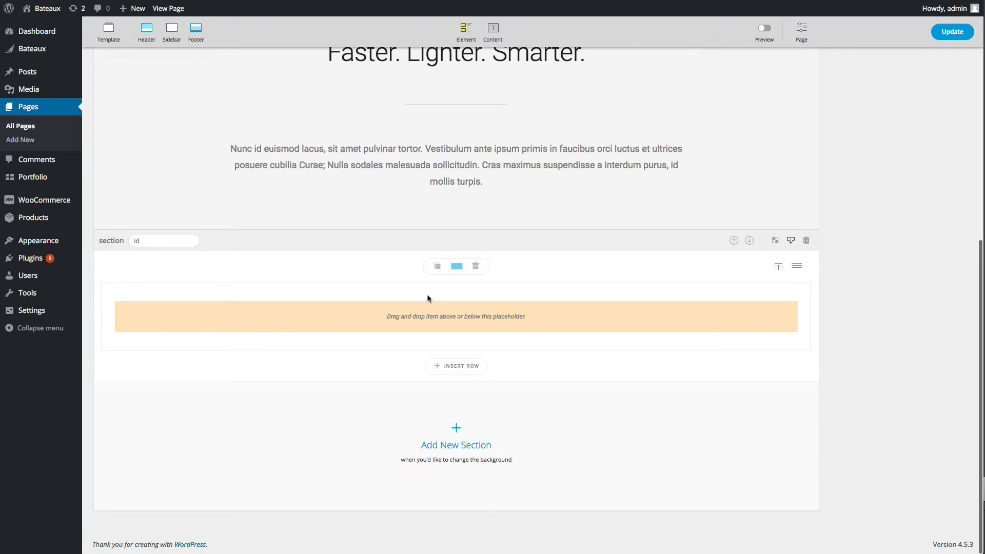
{"action": "left_click", "coordinate": [427, 298]}
- Split the box's row into a narrower left and wider right column, and set the box's Equal Height Group to "watch"
{"action": "left_click", "coordinate": [456, 266]}
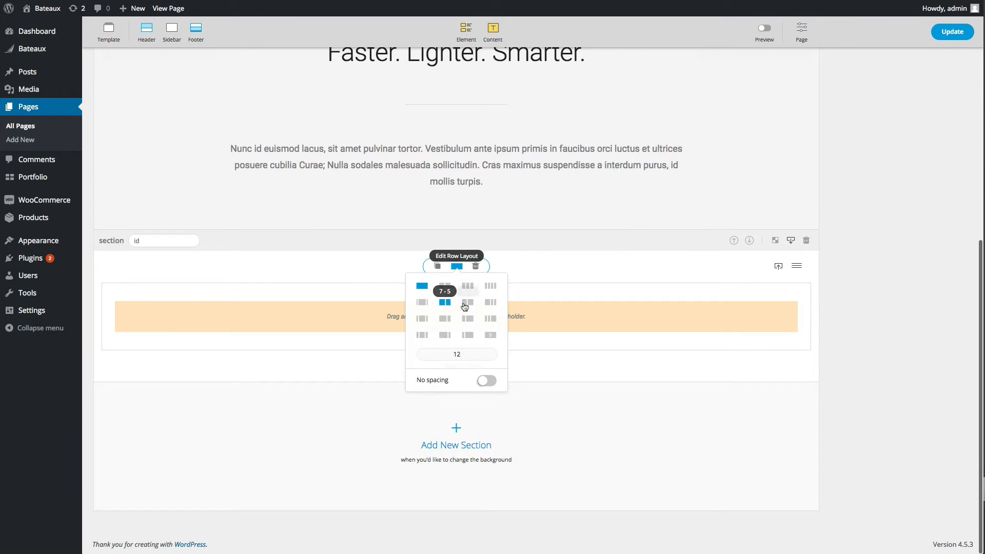
{"action": "left_click", "coordinate": [465, 307]}
{"action": "left_click", "coordinate": [354, 323]}
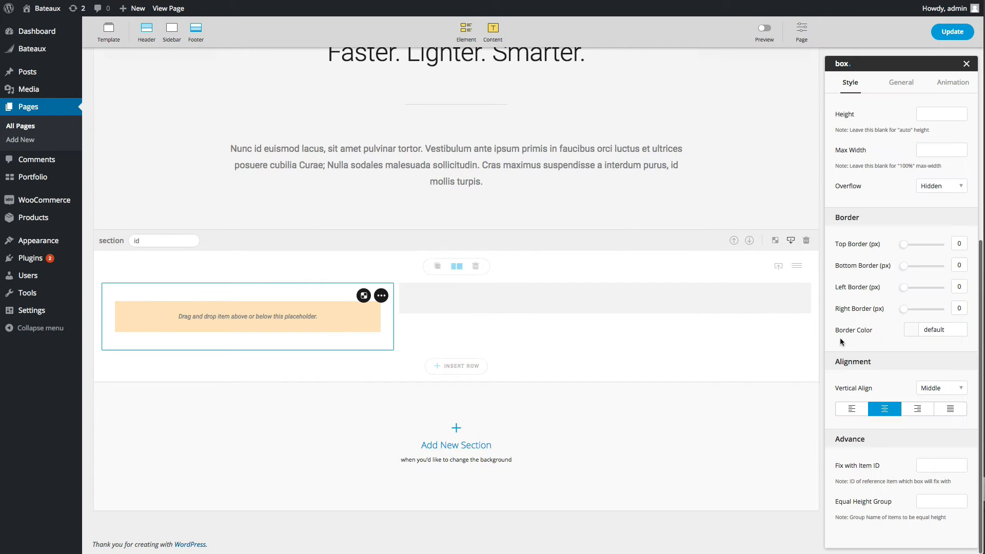
{"action": "scroll", "coordinate": [842, 343], "scroll_direction": "down", "scroll_amount": 1}
{"action": "type", "text": "w"}
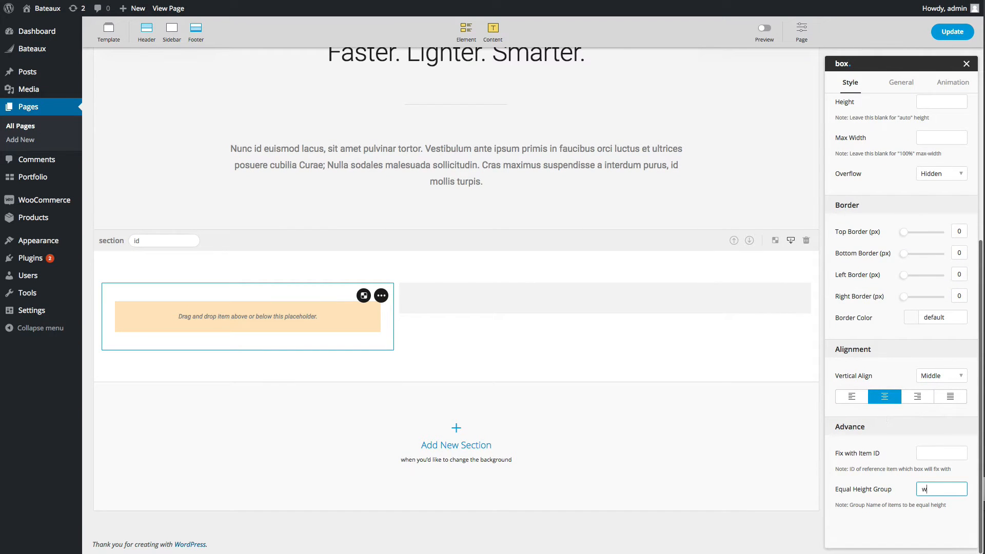
{"action": "type", "text": "atch"}
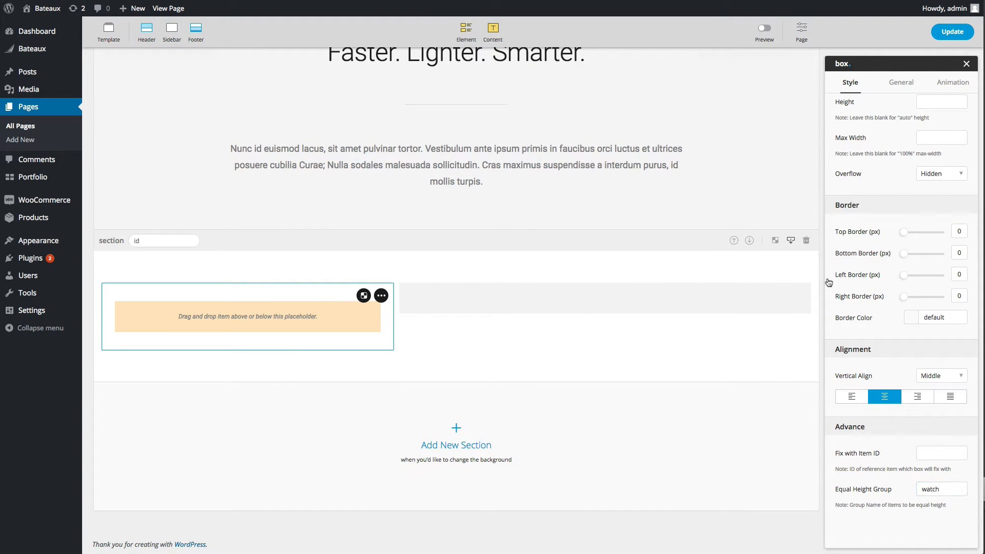
- Duplicate the box and move the copy into the empty wider column
{"action": "mouse_move", "coordinate": [381, 296]}
{"action": "left_click", "coordinate": [381, 324]}
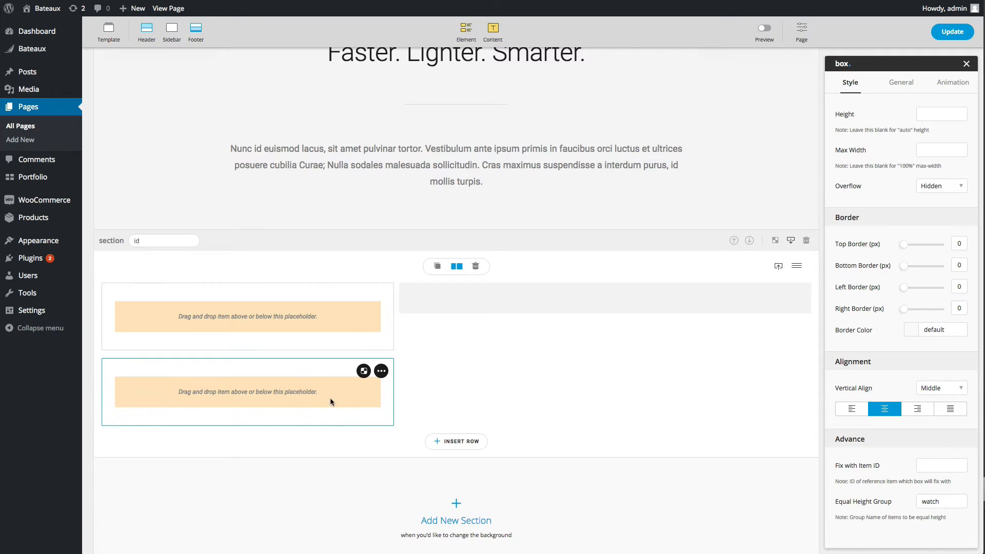
{"action": "left_click_drag", "start_coordinate": [364, 371], "coordinate": [551, 327]}
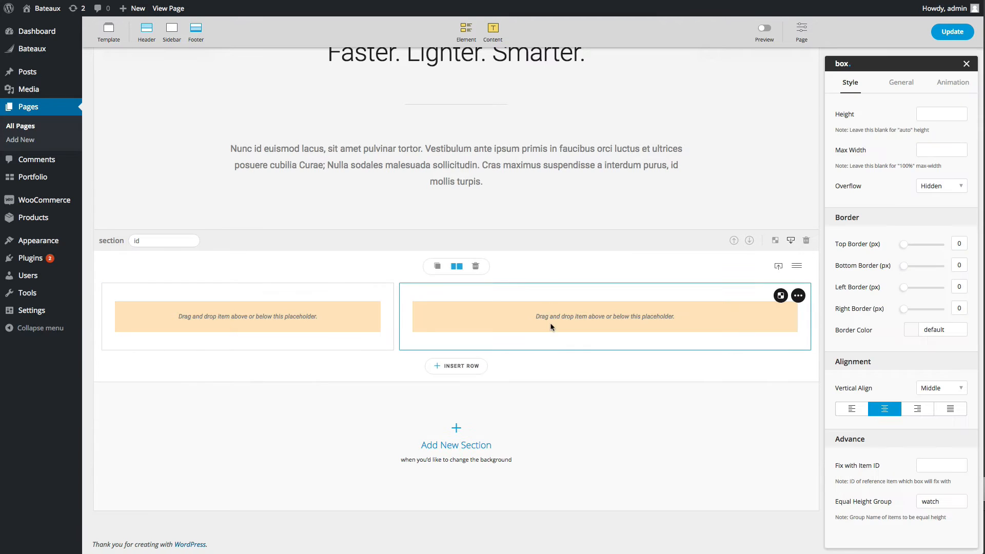
- Add a Gallery element to the wider box with the blue, black and white product watch images from the media library
{"action": "left_click", "coordinate": [465, 32]}
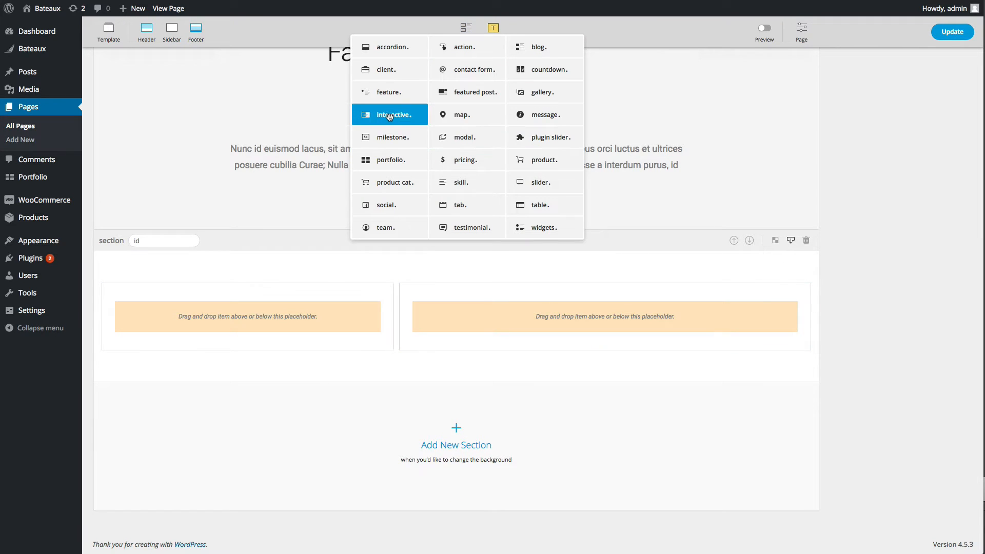
{"action": "left_click_drag", "start_coordinate": [540, 92], "coordinate": [573, 331]}
{"action": "double_click", "coordinate": [573, 334]}
{"action": "left_click", "coordinate": [608, 276]}
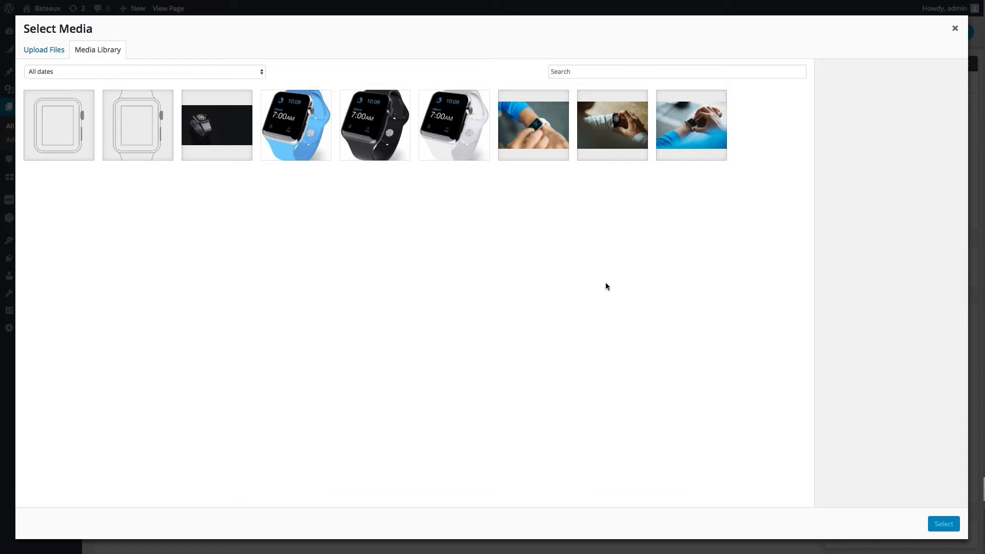
{"action": "left_click", "coordinate": [296, 125]}
{"action": "left_click", "coordinate": [375, 125]}
{"action": "left_click", "coordinate": [454, 125]}
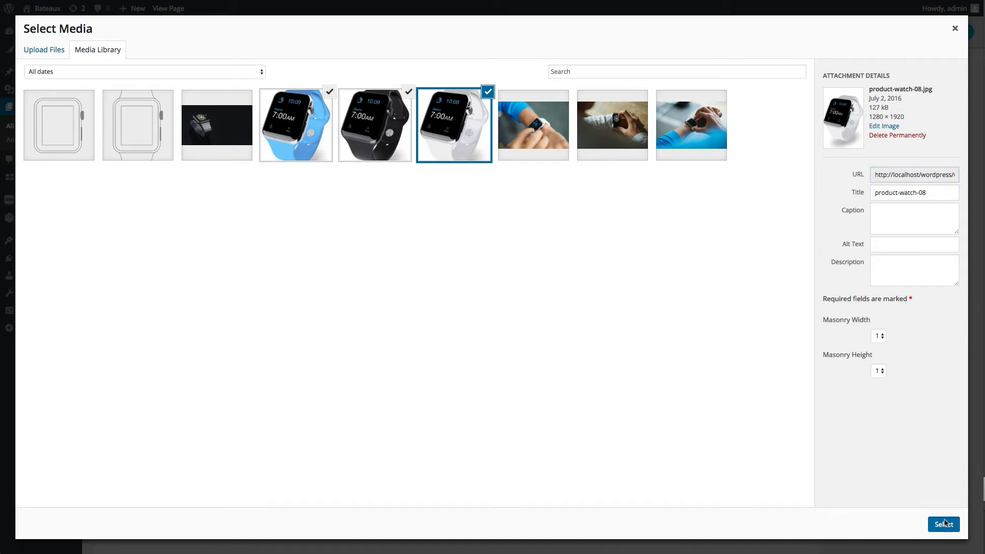
{"action": "left_click", "coordinate": [944, 524]}
- Switch the gallery to the Carousel style with 1 column
{"action": "left_click", "coordinate": [862, 189]}
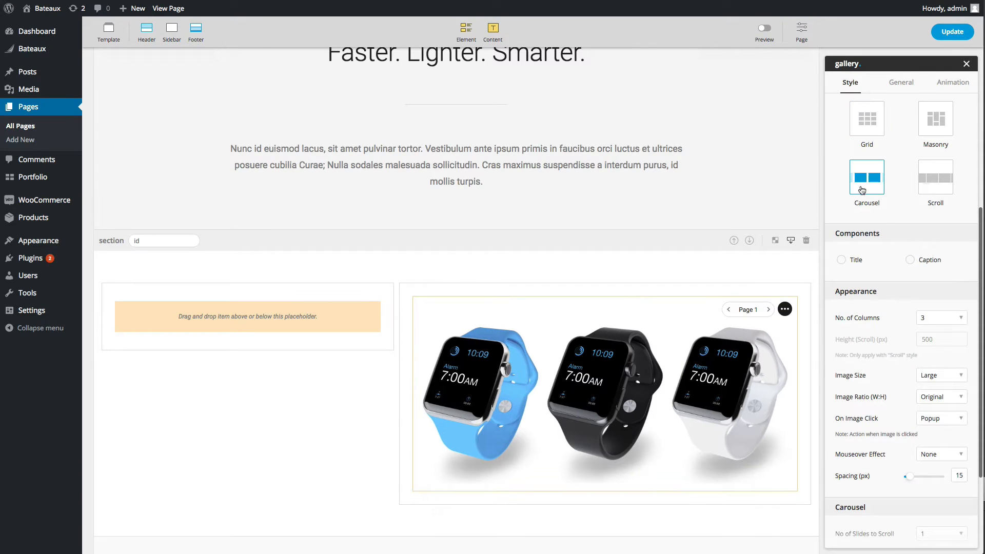
{"action": "left_click", "coordinate": [942, 318]}
{"action": "left_click", "coordinate": [923, 301]}
- Turn off Navigation for the gallery carousel and enable Fade and Autoplay
{"action": "scroll", "coordinate": [913, 333], "scroll_direction": "down", "scroll_amount": 3}
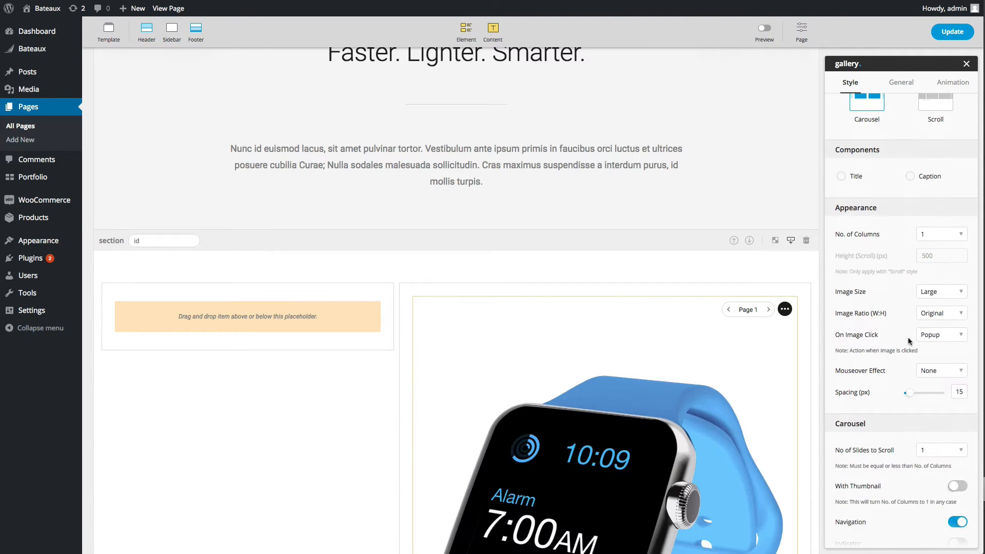
{"action": "scroll", "coordinate": [675, 360], "scroll_direction": "down", "scroll_amount": 5}
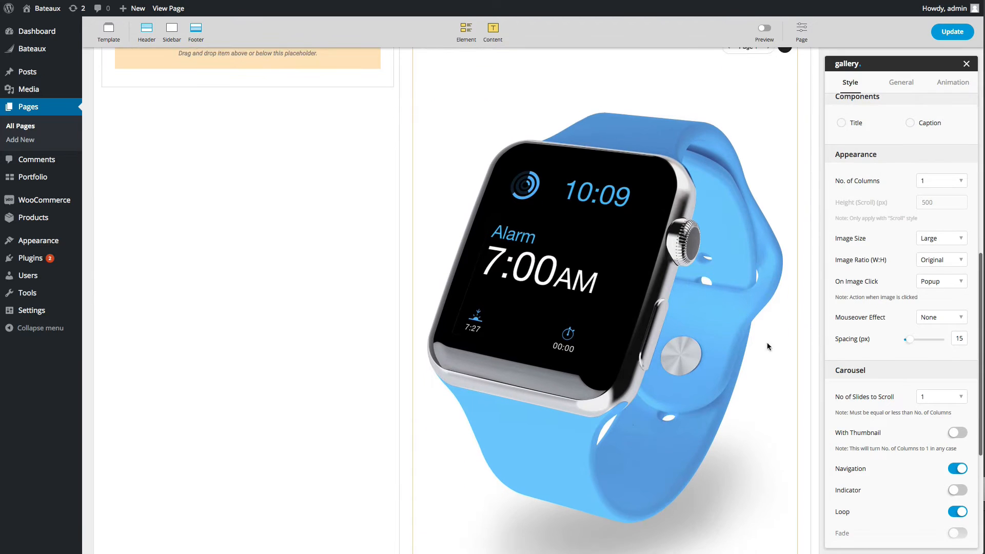
{"action": "scroll", "coordinate": [930, 319], "scroll_direction": "down", "scroll_amount": 1}
{"action": "scroll", "coordinate": [931, 319], "scroll_direction": "down", "scroll_amount": 5}
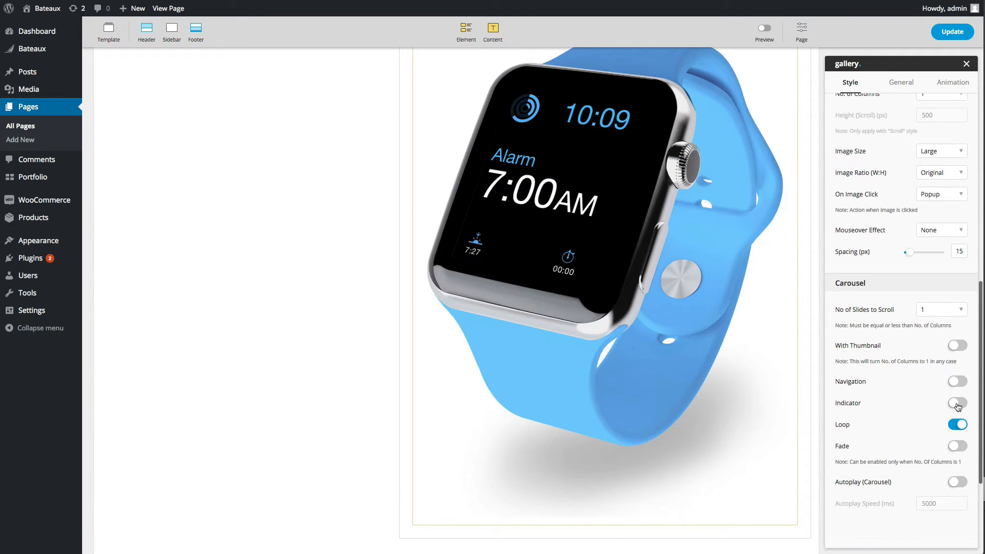
{"action": "left_click", "coordinate": [957, 482]}
- Place a Feature element inside the empty narrower box beside the watch gallery
{"action": "scroll", "coordinate": [718, 371], "scroll_direction": "up", "scroll_amount": 4}
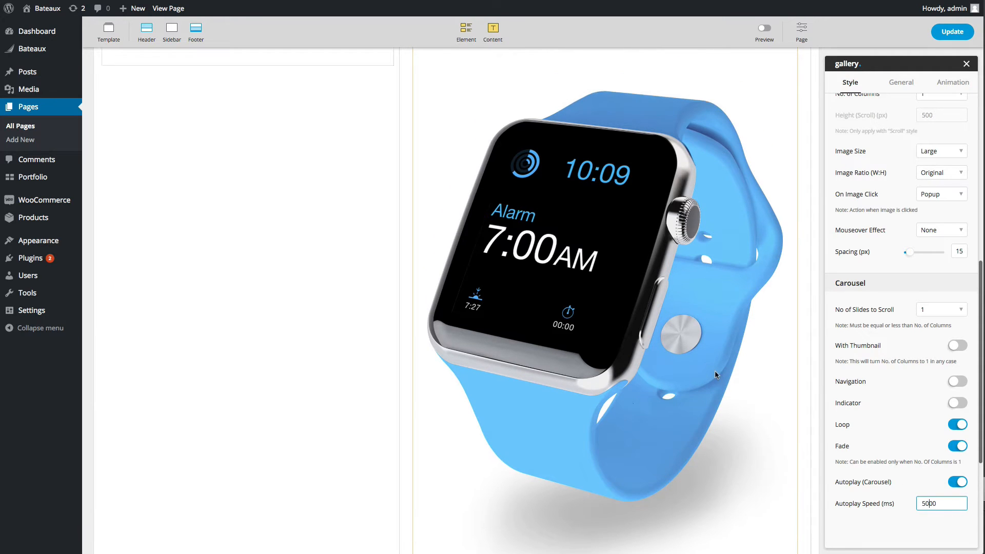
{"action": "left_click", "coordinate": [339, 162]}
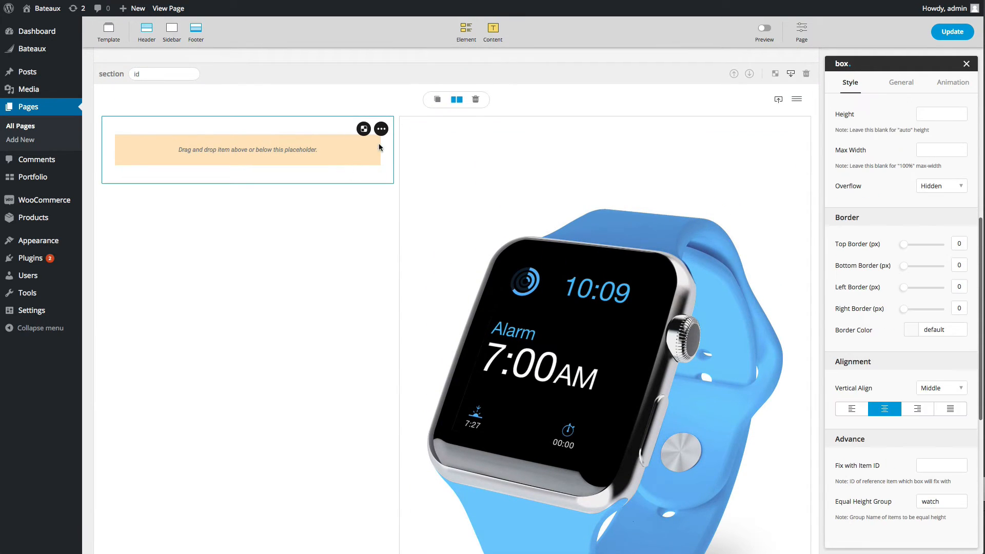
{"action": "left_click", "coordinate": [466, 29]}
{"action": "left_click_drag", "start_coordinate": [382, 91], "coordinate": [286, 179]}
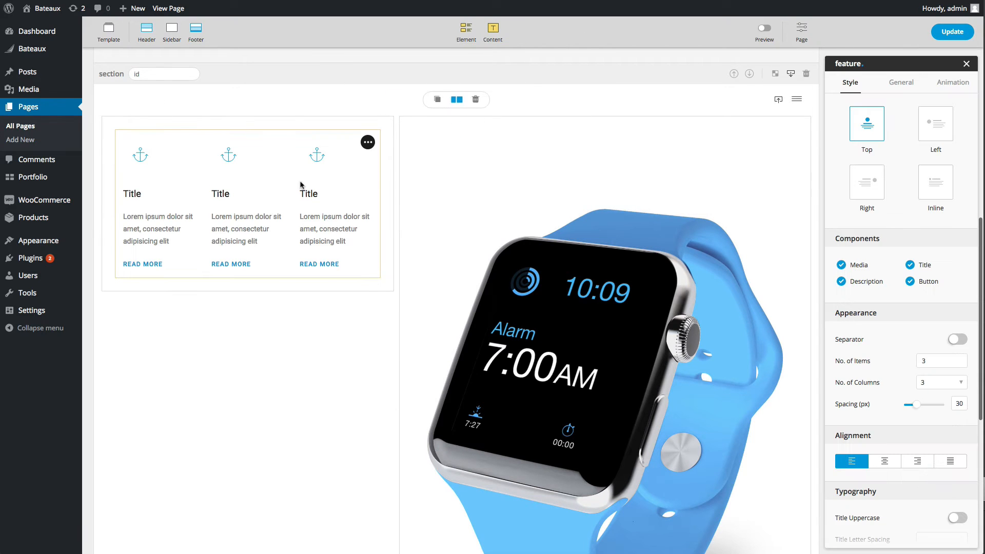
- Set the feature element's style to Right and hide its Button component
{"action": "left_click", "coordinate": [873, 196]}
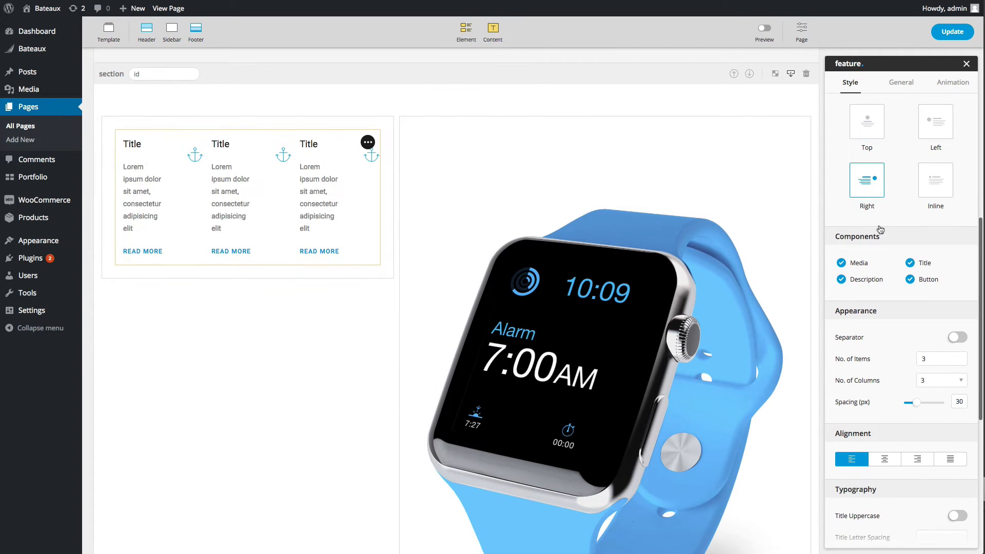
{"action": "left_click", "coordinate": [925, 284]}
{"action": "scroll", "coordinate": [954, 315], "scroll_direction": "down", "scroll_amount": 2}
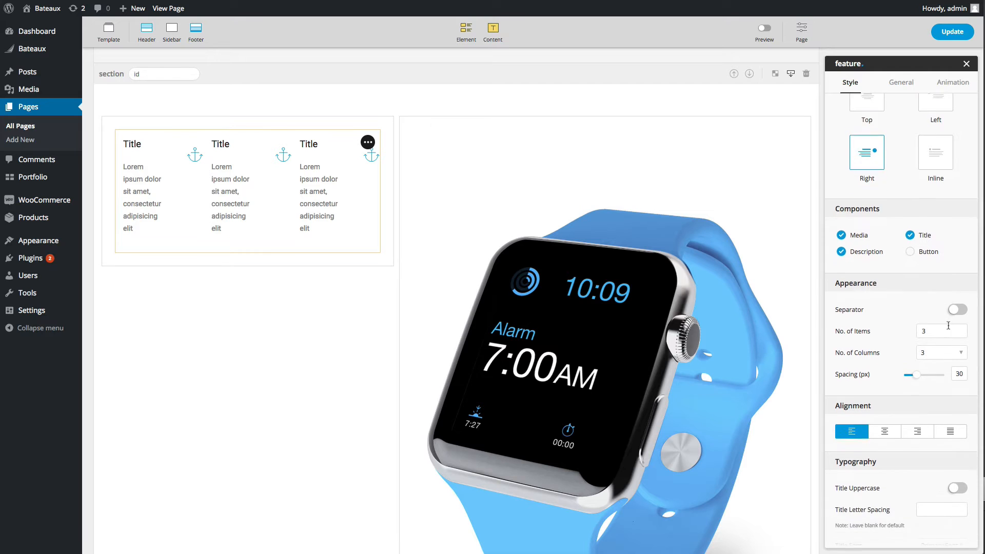
- Arrange the feature items in 1 column with a spacing of 40 px
{"action": "scroll", "coordinate": [953, 315], "scroll_direction": "down", "scroll_amount": 2}
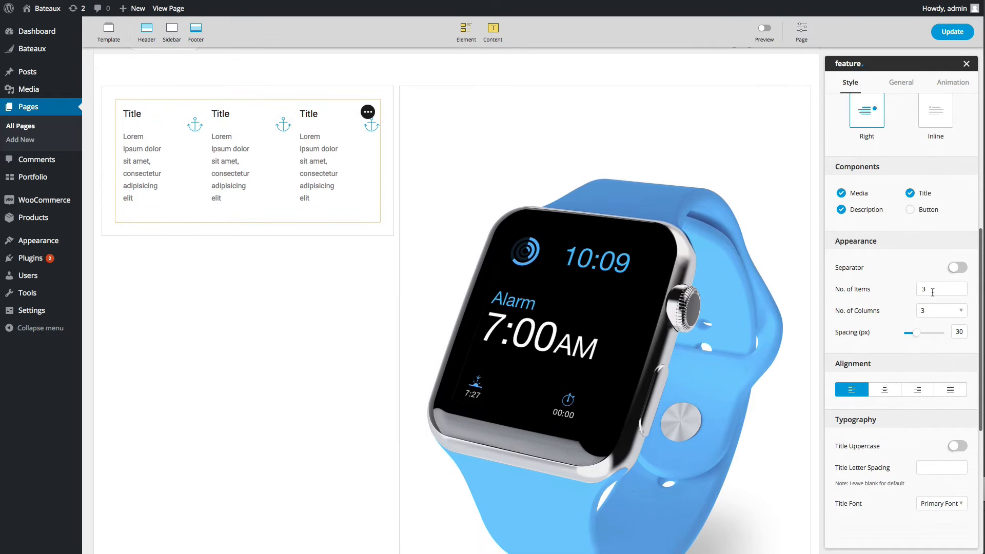
{"action": "left_click", "coordinate": [930, 309]}
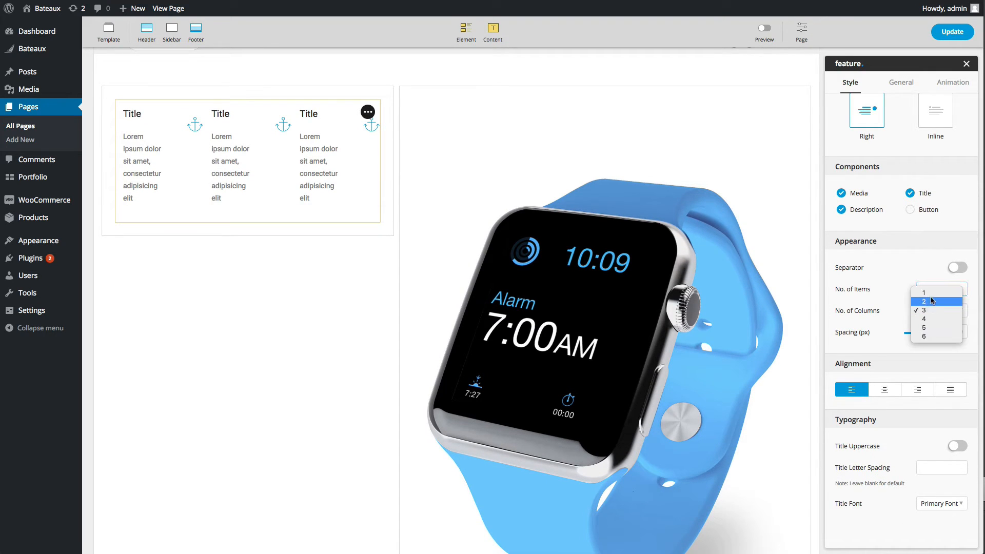
{"action": "left_click", "coordinate": [957, 333]}
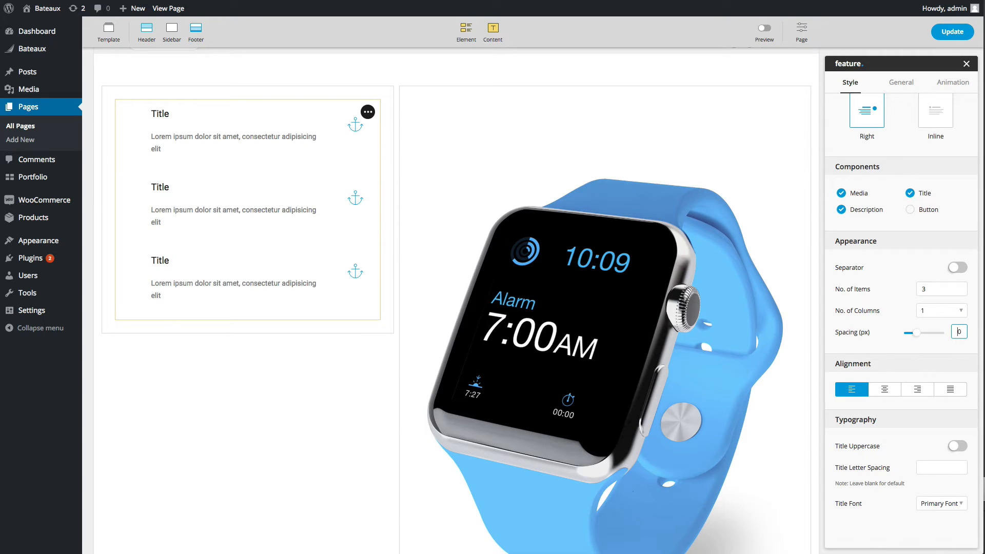
{"action": "type", "text": "40"}
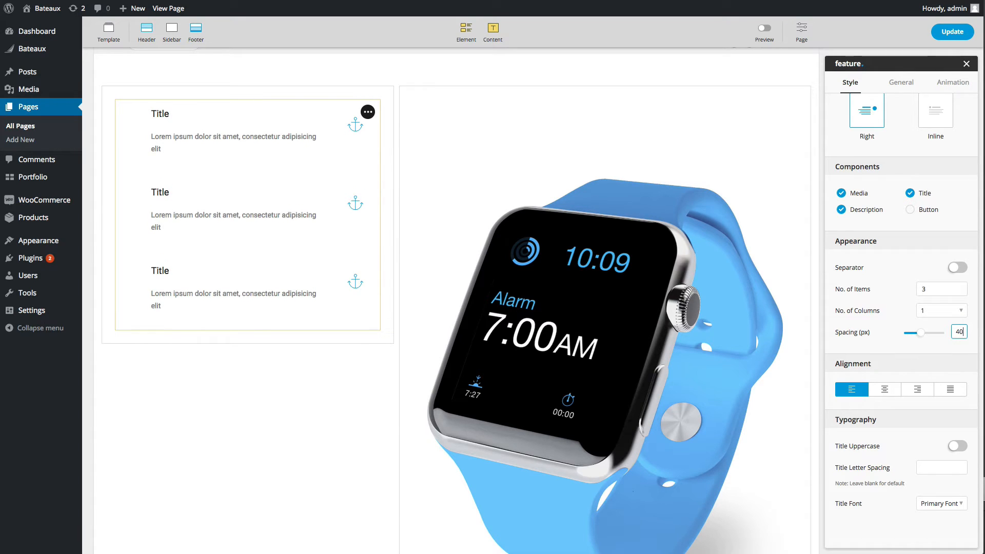
- Right-align the feature items and set their title font to Secondary Font
{"action": "left_click", "coordinate": [917, 391]}
{"action": "scroll", "coordinate": [925, 421], "scroll_direction": "down", "scroll_amount": 1}
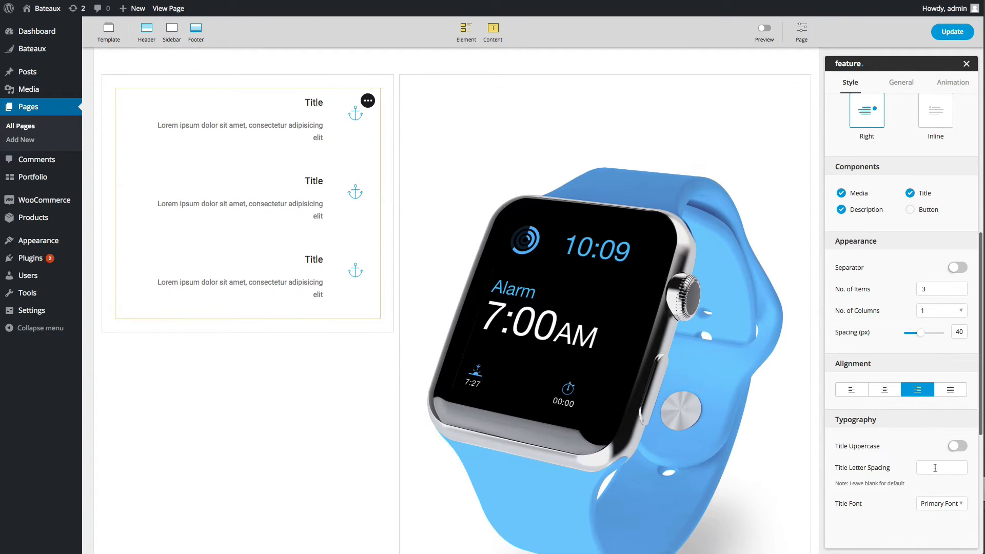
{"action": "left_click", "coordinate": [947, 505]}
{"action": "left_click", "coordinate": [939, 513]}
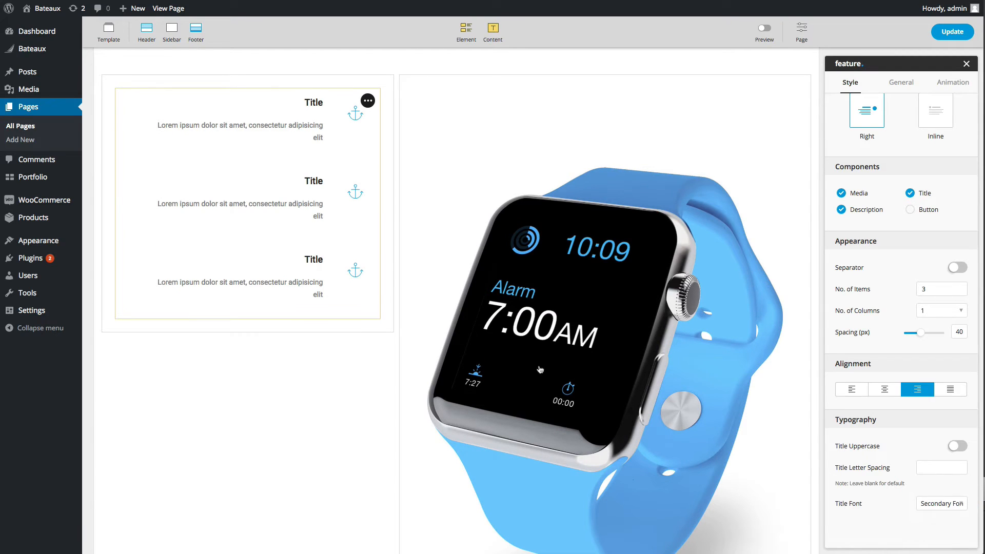
- Replace all three feature descriptions with "Lorem ipsum dolor sit amet, consectetur adipiscing elit. Nulla feugiat luctus lacus. Maecenas sit amet quam nec nisi."
{"action": "triple_click", "coordinate": [286, 133]}
{"action": "type", "text": "Lorem ipsum dolor sit amet, consectetur adipiscing elit. Nulla feugiat luctus lacus. Maecenas sit amet quam nec nisi"}
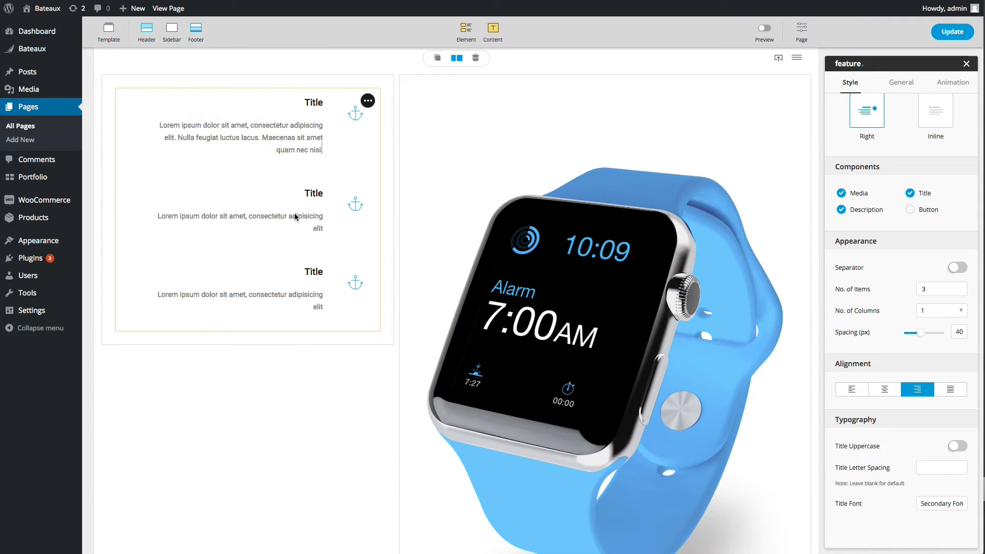
{"action": "triple_click", "coordinate": [294, 216]}
{"action": "type", "text": "Lorem ipsum dolor sit amet, consectetur adipiscing elit. Nulla feugiat luctus lacus. Maecenas sit amet quam nec nisi."}
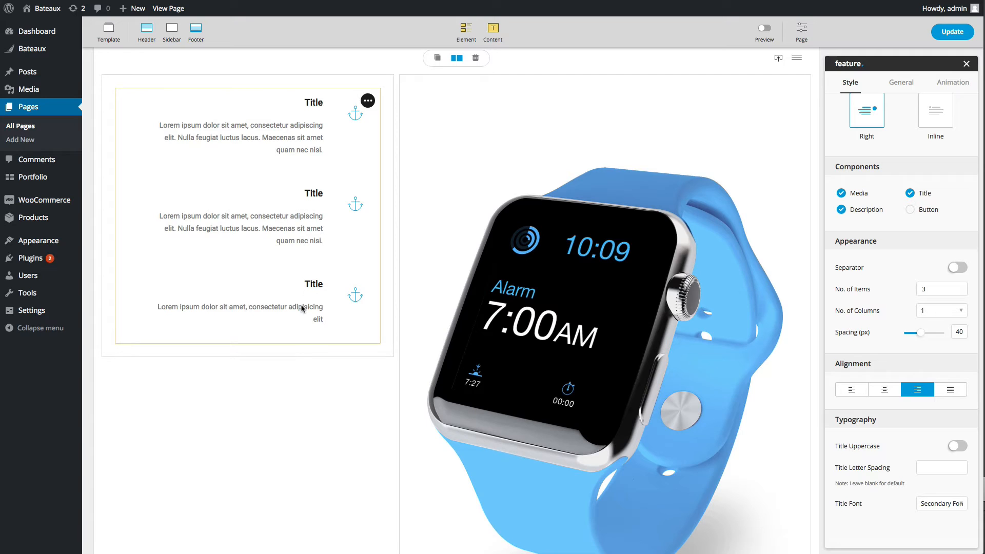
{"action": "triple_click", "coordinate": [303, 308]}
{"action": "type", "text": "Lorem ipsum dolor sit amet, consectetur adipiscing elit. Nulla feugiat luctus lacus. Maecenas sit amet quam nec nisi."}
- Set the top padding of the box around the feature items to 10
{"action": "left_click", "coordinate": [386, 288]}
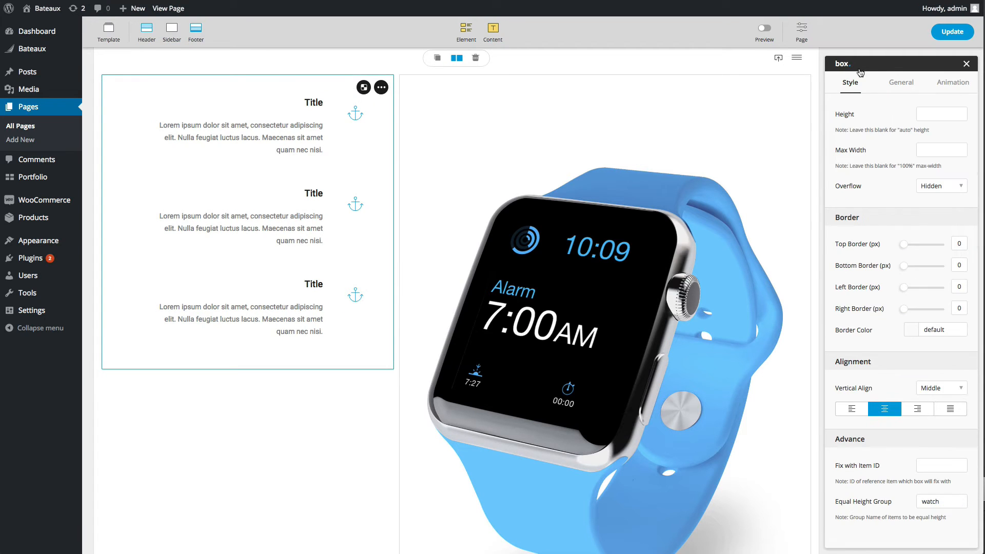
{"action": "left_click", "coordinate": [899, 81]}
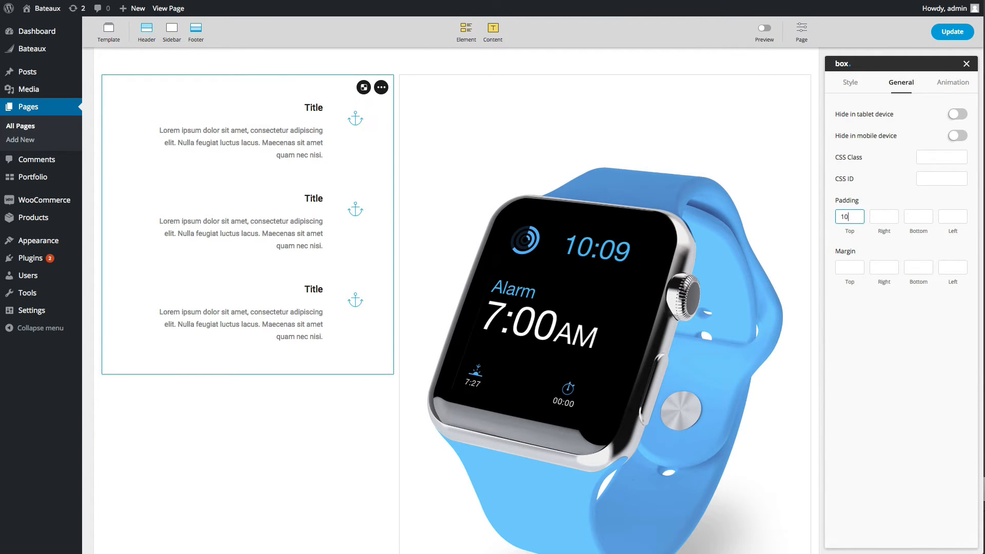
{"action": "left_click", "coordinate": [487, 209]}
- Set the first feature icon's hover style to None and replace the anchor with the outlined microphone icon, searching for "mic"
{"action": "left_click", "coordinate": [358, 125]}
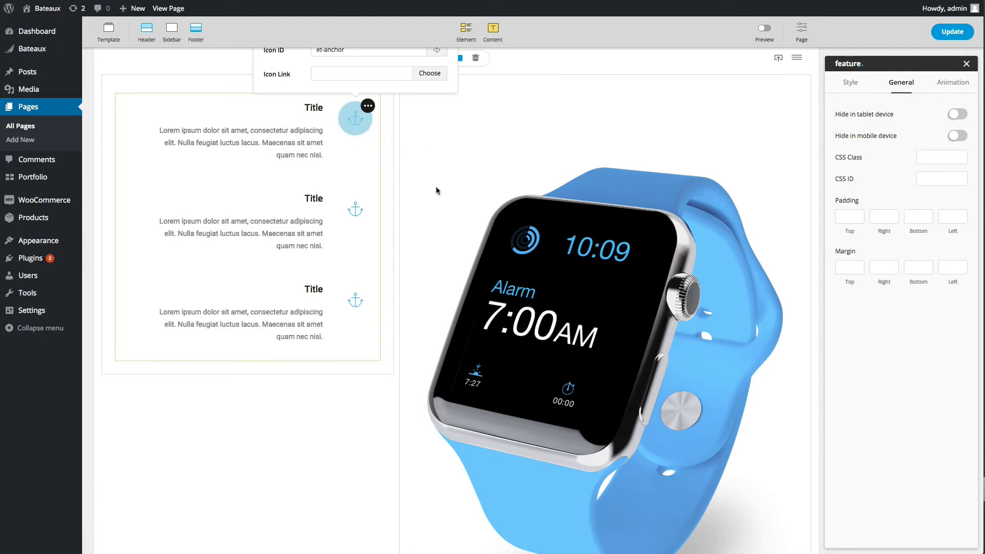
{"action": "scroll", "coordinate": [438, 190], "scroll_direction": "up", "scroll_amount": 3}
{"action": "left_click", "coordinate": [344, 126]}
{"action": "left_click", "coordinate": [346, 169]}
{"action": "left_click", "coordinate": [344, 174]}
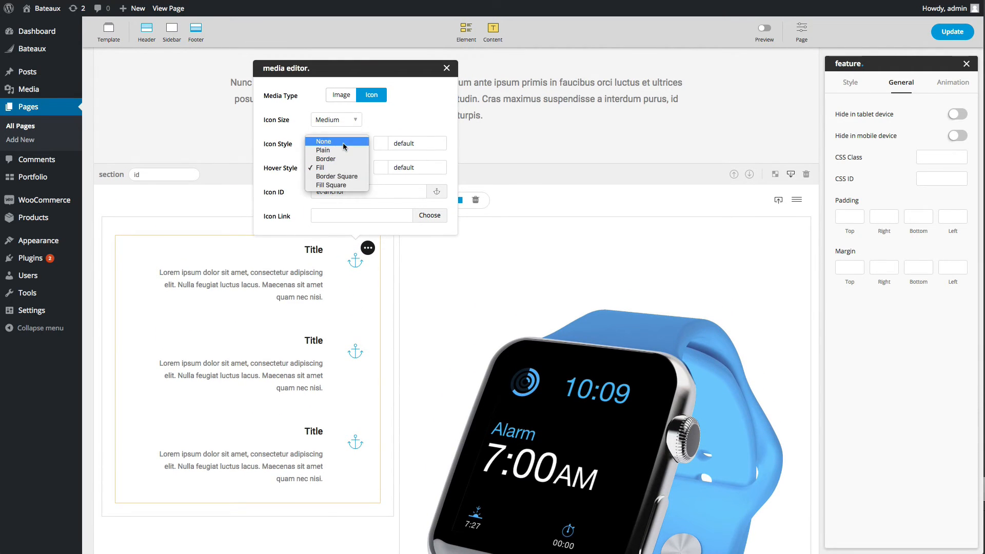
{"action": "left_click", "coordinate": [325, 138]}
{"action": "left_click", "coordinate": [361, 198]}
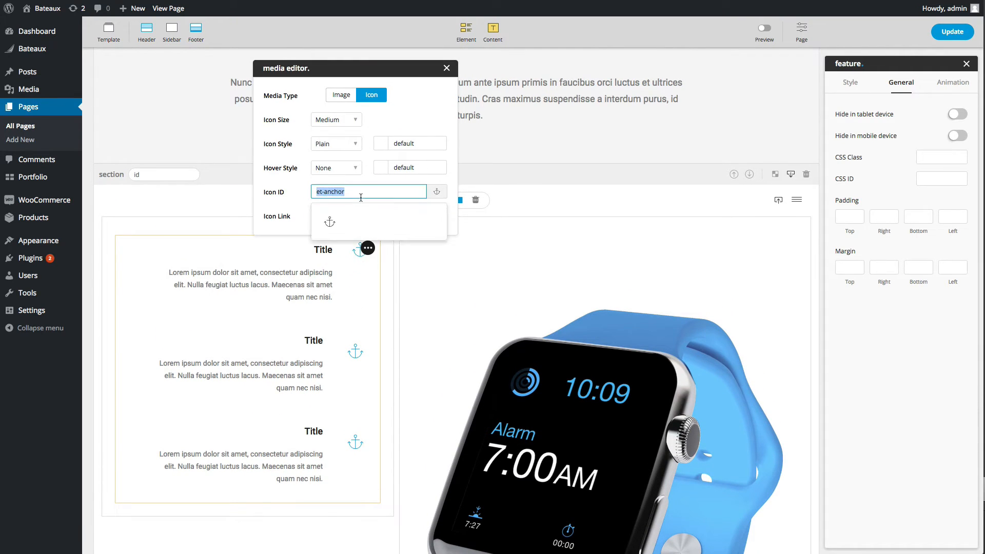
{"action": "type", "text": "et-mic"}
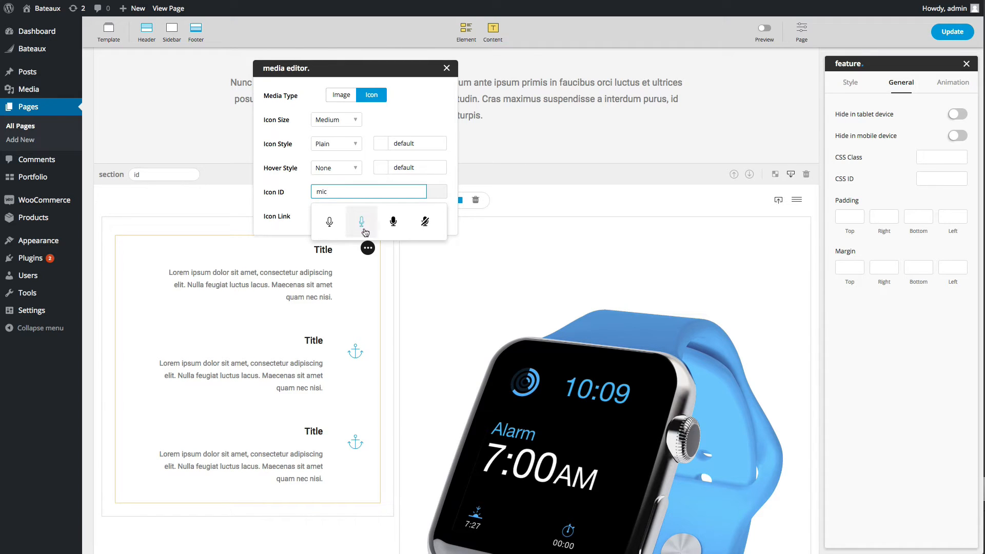
{"action": "left_click", "coordinate": [417, 353]}
- Set the second feature icon's hover style to None and replace the anchor with the outlined mobile devices icon, searching for "mobi"
{"action": "left_click", "coordinate": [358, 354]}
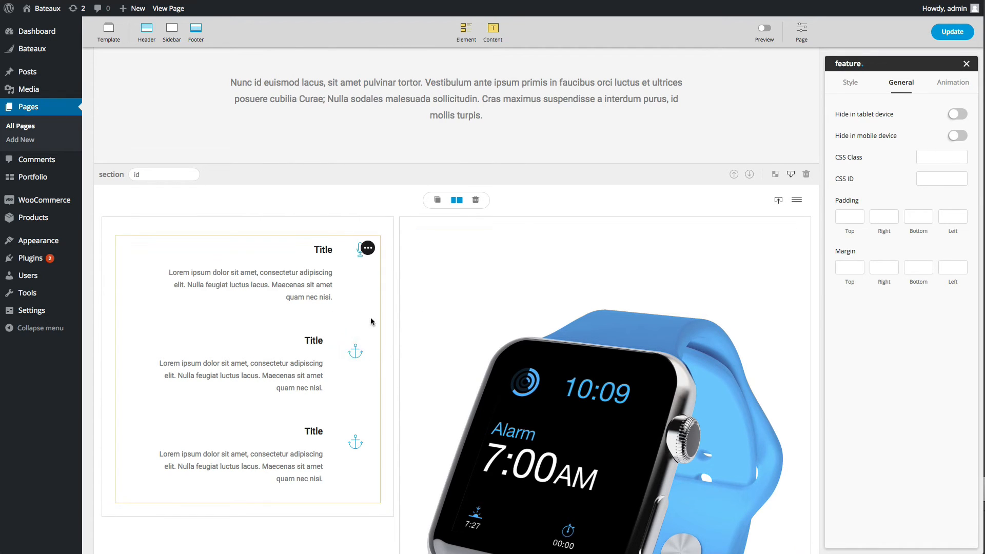
{"action": "left_click", "coordinate": [362, 360]}
{"action": "left_click", "coordinate": [336, 259]}
{"action": "left_click", "coordinate": [328, 229]}
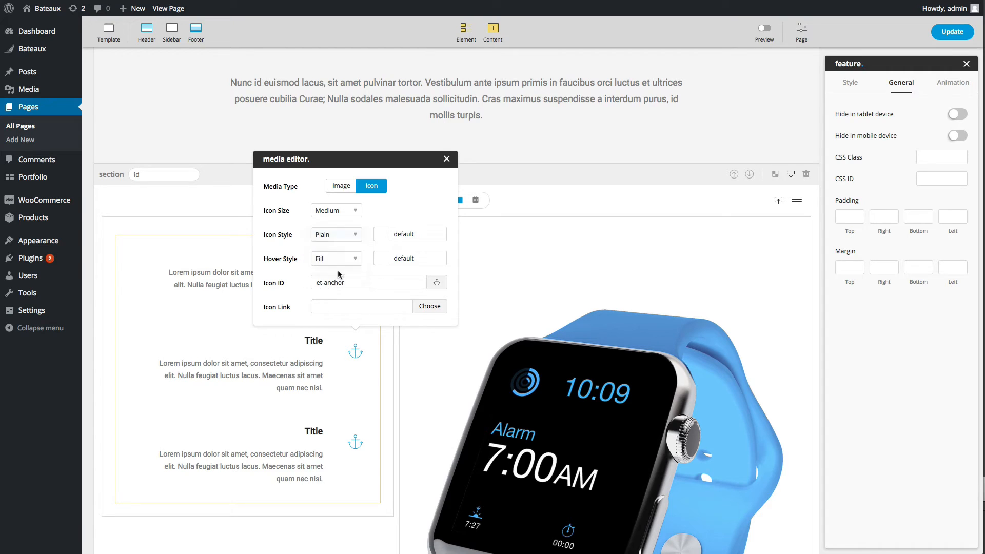
{"action": "double_click", "coordinate": [336, 283]}
{"action": "type", "text": "mobi"}
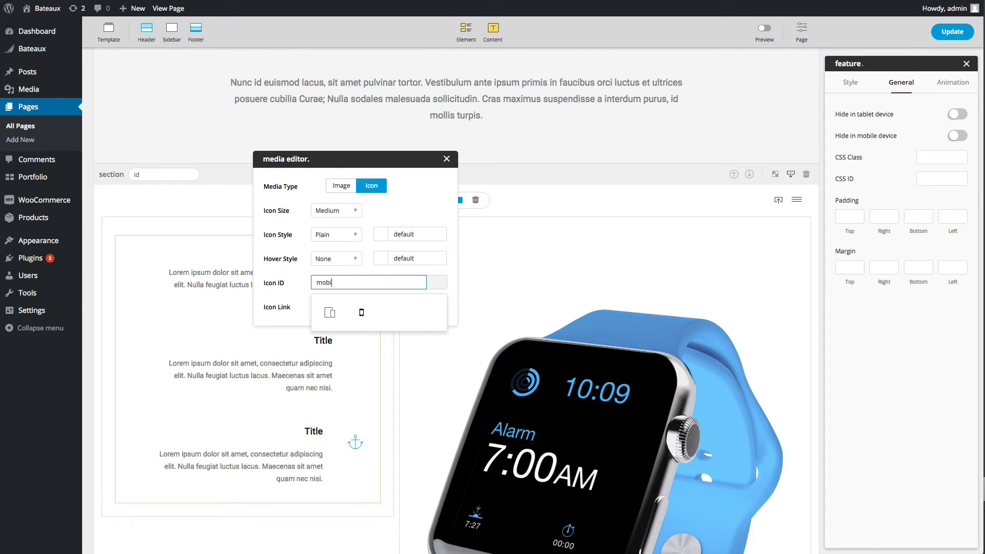
{"action": "left_click", "coordinate": [331, 311]}
{"action": "left_click", "coordinate": [392, 413]}
- Set the third feature icon's hover style to None and replace the anchor with the atom icon, searching for "geni"
{"action": "scroll", "coordinate": [393, 413], "scroll_direction": "down", "scroll_amount": 1}
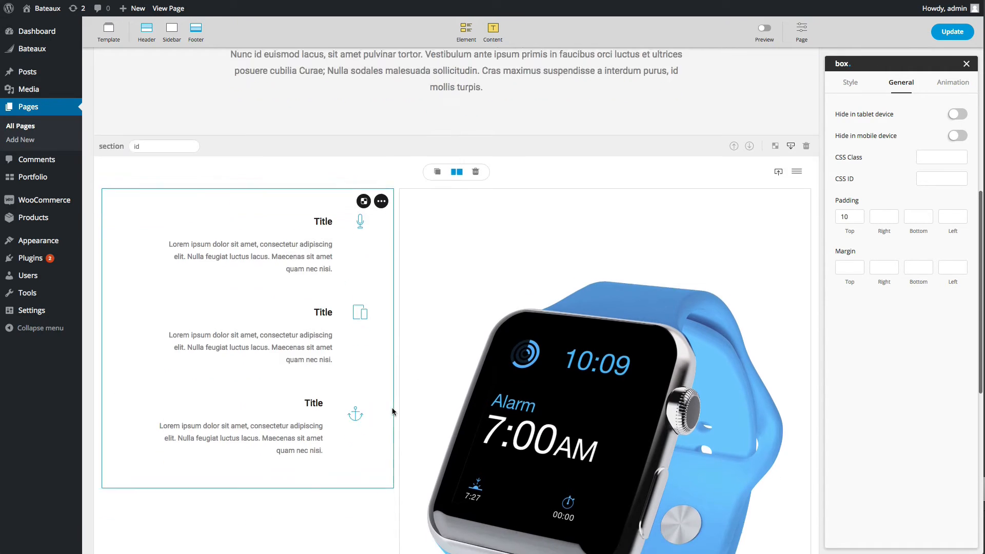
{"action": "left_click", "coordinate": [355, 391]}
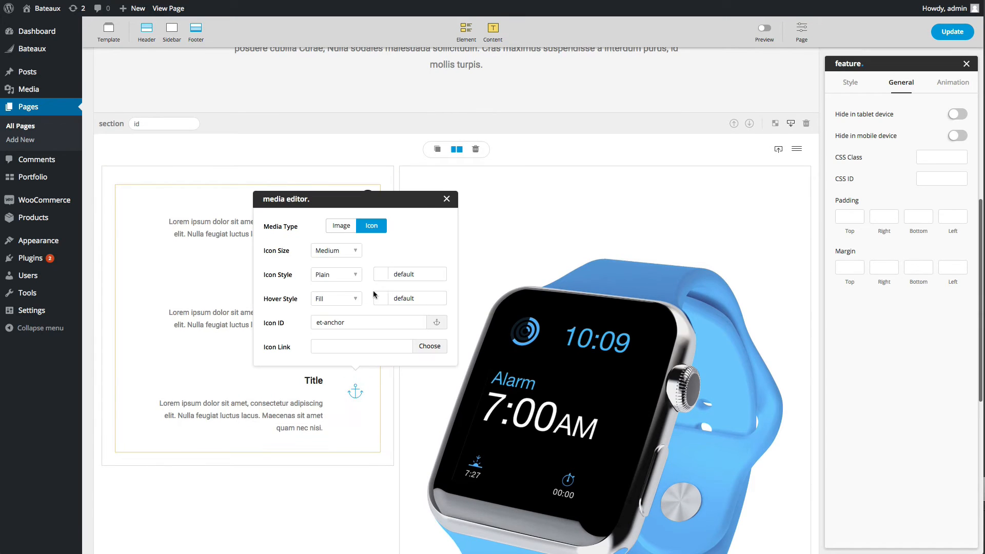
{"action": "left_click", "coordinate": [341, 299]}
{"action": "left_click", "coordinate": [329, 267]}
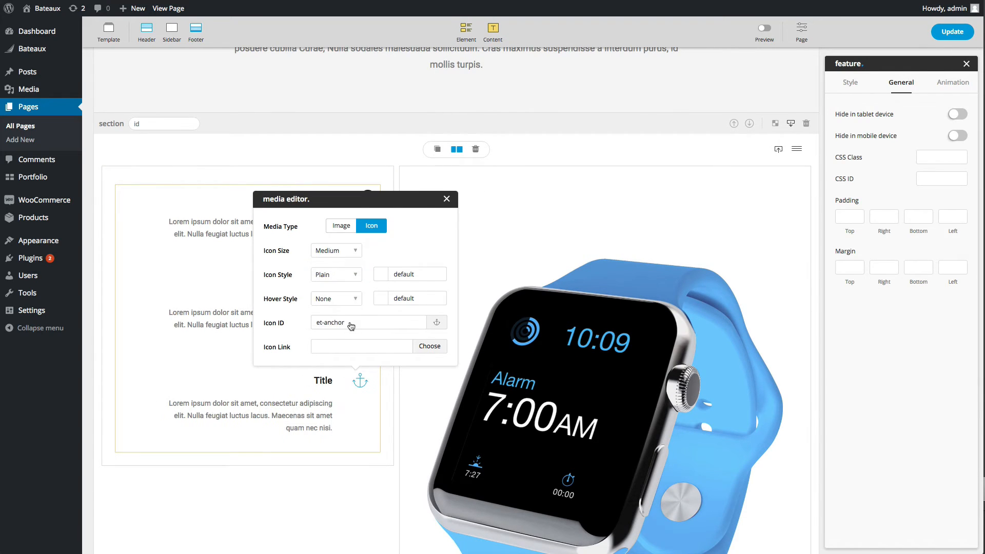
{"action": "left_click", "coordinate": [350, 322]}
{"action": "type", "text": "geni"}
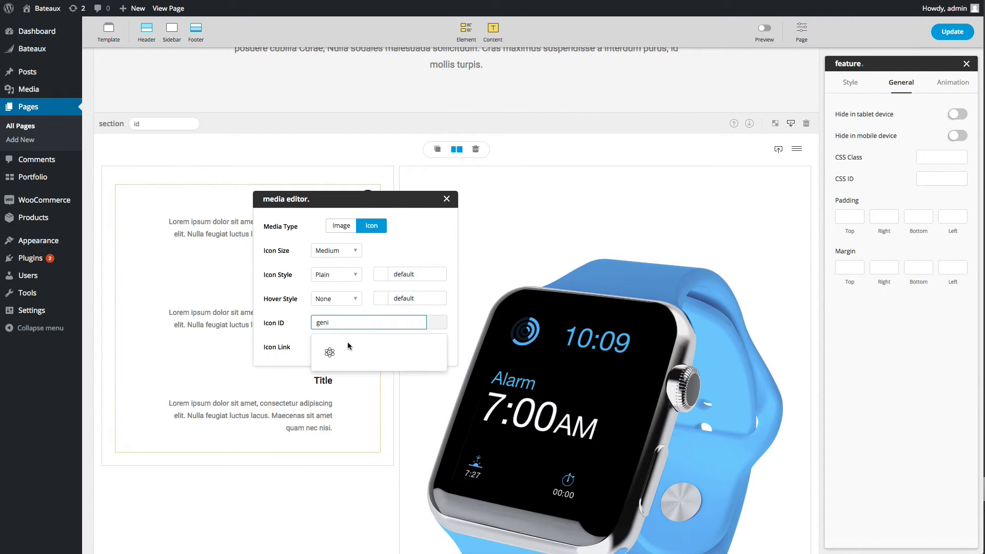
{"action": "left_click", "coordinate": [329, 352]}
{"action": "left_click", "coordinate": [412, 389]}
- Change the first feature item's title to "Voice Command"
{"action": "left_click", "coordinate": [333, 204]}
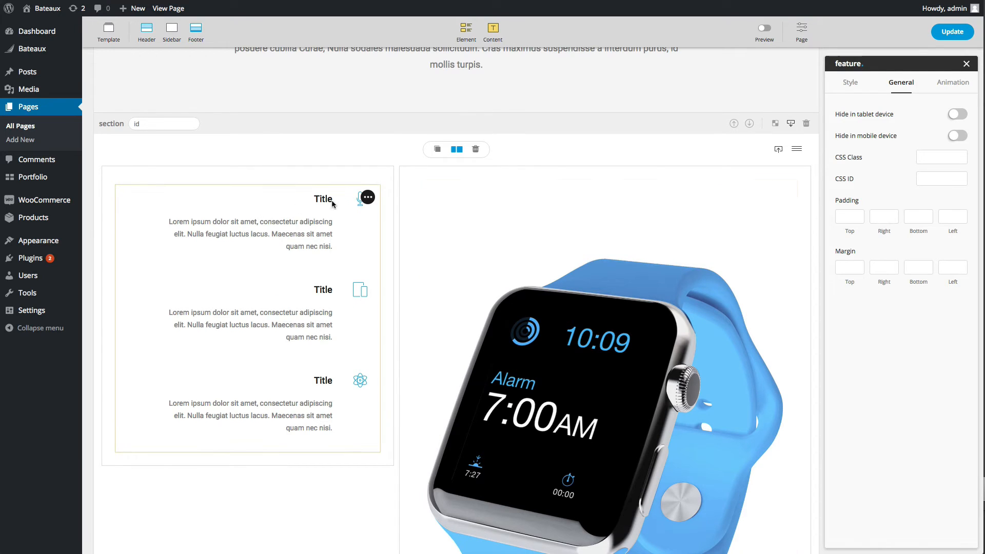
{"action": "type", "text": "Voice Command"}
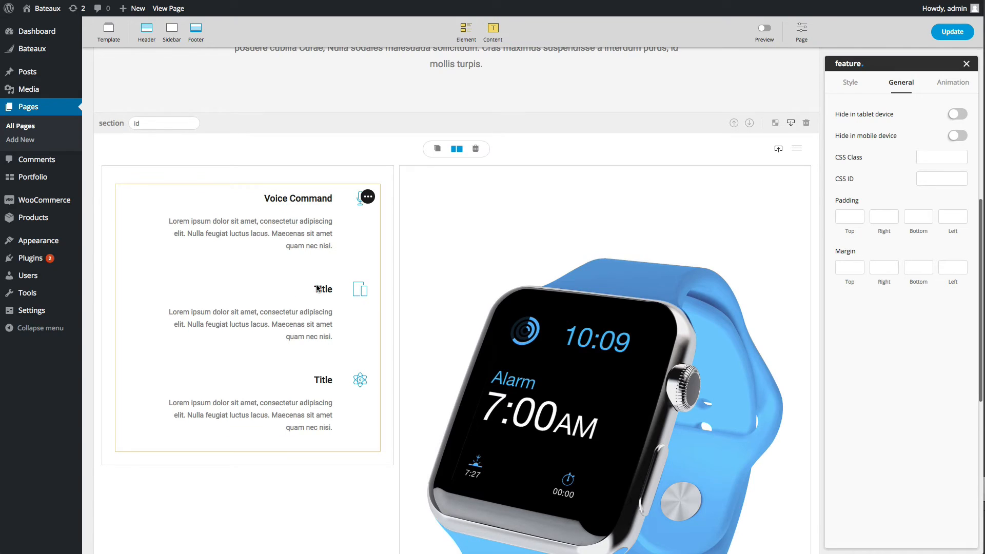
- Change the second feature item's title to "iOS Device Integration" and the third's to "Universal Control"
{"action": "type", "text": "iOS D"}
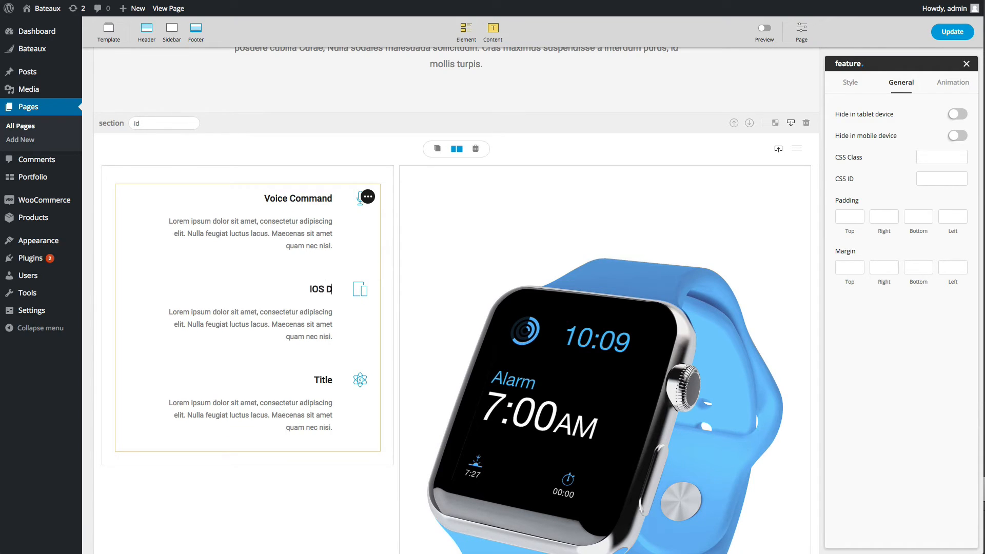
{"action": "type", "text": "evice Integration"}
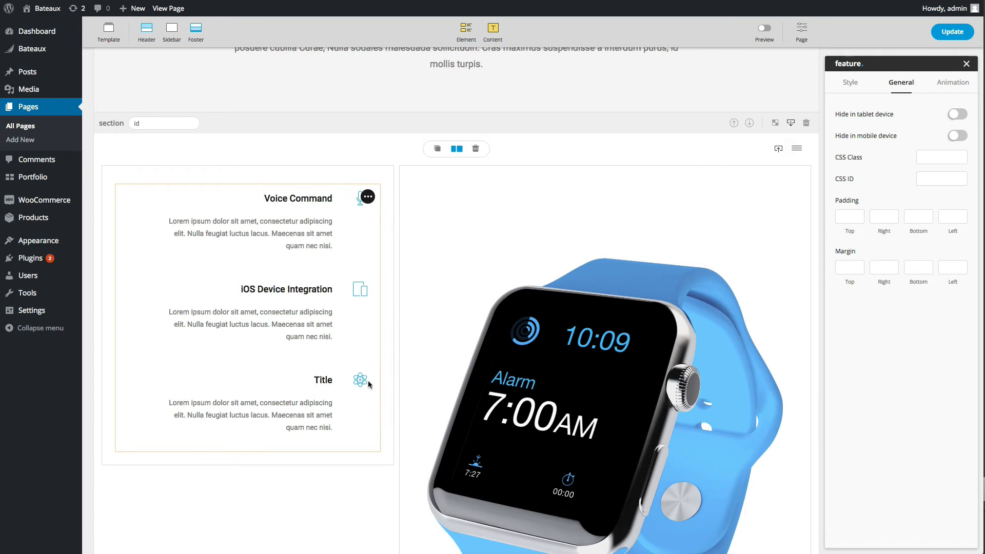
{"action": "double_click", "coordinate": [321, 380]}
{"action": "type", "text": "Universal Control"}
- Set the padding of the section with the feature list and watch gallery to 40 top and 80 bottom
{"action": "left_click", "coordinate": [425, 367]}
{"action": "scroll", "coordinate": [425, 368], "scroll_direction": "down", "scroll_amount": 2}
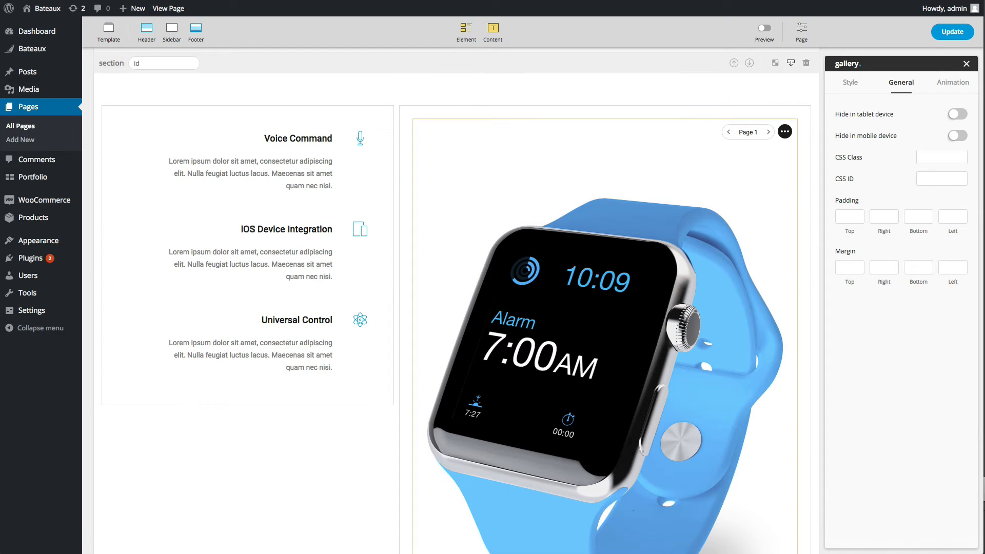
{"action": "left_click", "coordinate": [677, 71]}
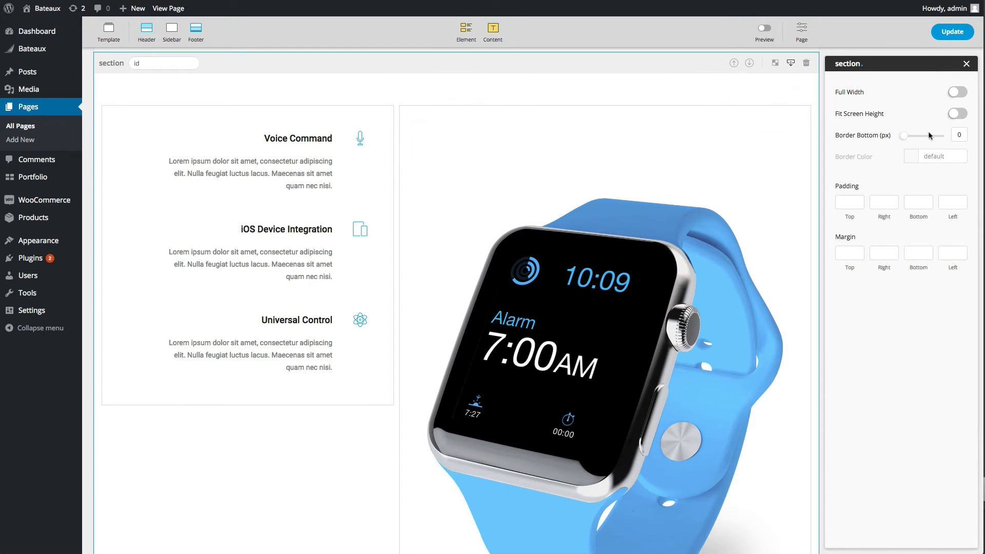
{"action": "type", "text": "40"}
{"action": "key", "text": "Tab"}
{"action": "key", "text": "Tab"}
- Add a box element to the empty section below the watch gallery
{"action": "scroll", "coordinate": [770, 301], "scroll_direction": "down", "scroll_amount": 7}
{"action": "left_click", "coordinate": [563, 412]}
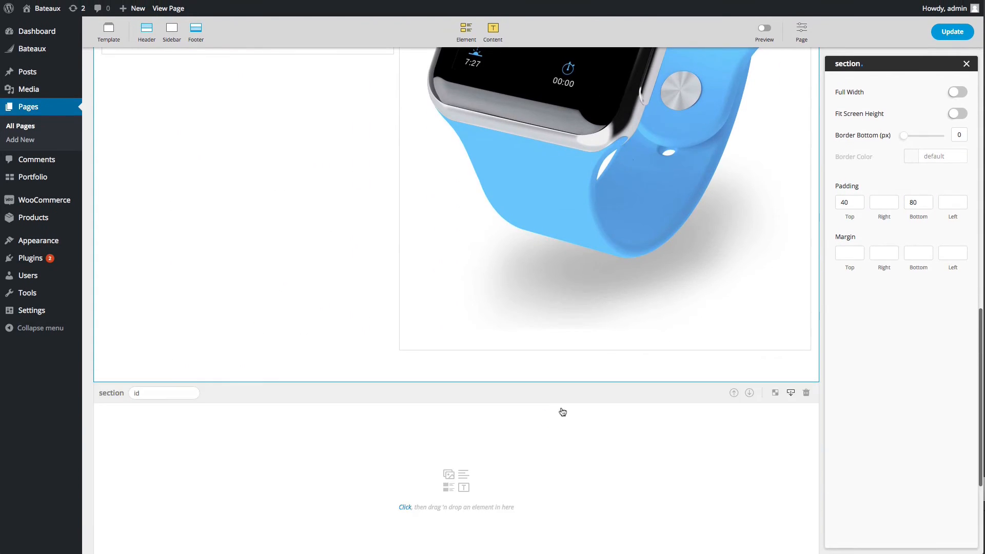
{"action": "scroll", "coordinate": [587, 372], "scroll_direction": "down", "scroll_amount": 2}
{"action": "scroll", "coordinate": [587, 372], "scroll_direction": "down", "scroll_amount": 2}
{"action": "left_click", "coordinate": [490, 196]}
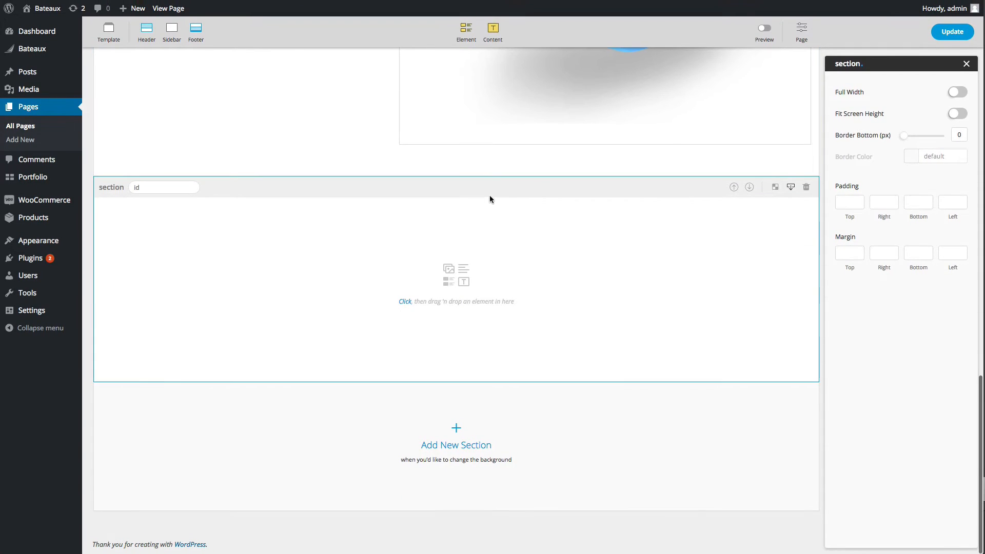
{"action": "left_click", "coordinate": [539, 245]}
{"action": "left_click", "coordinate": [506, 32]}
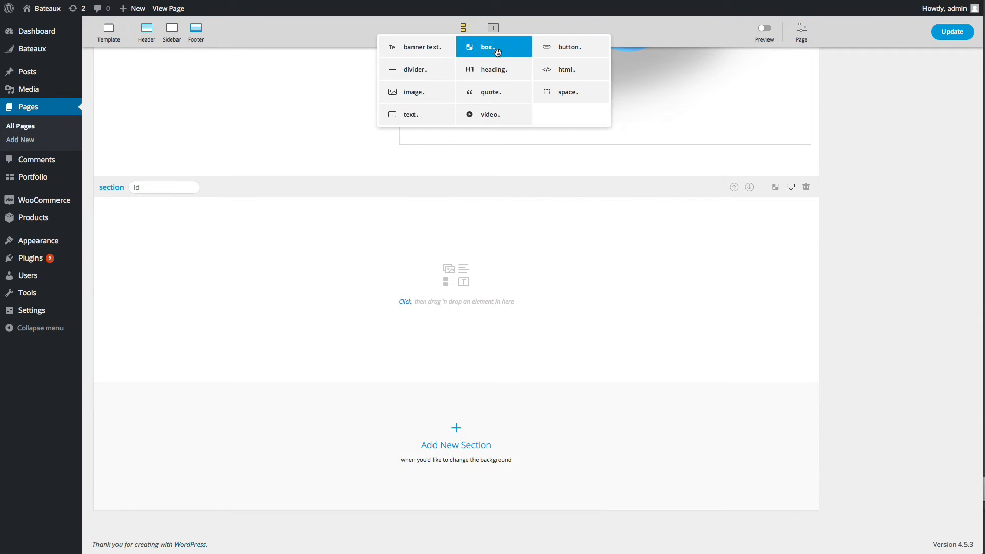
{"action": "left_click_drag", "start_coordinate": [495, 47], "coordinate": [494, 282]}
{"action": "left_click", "coordinate": [507, 306]}
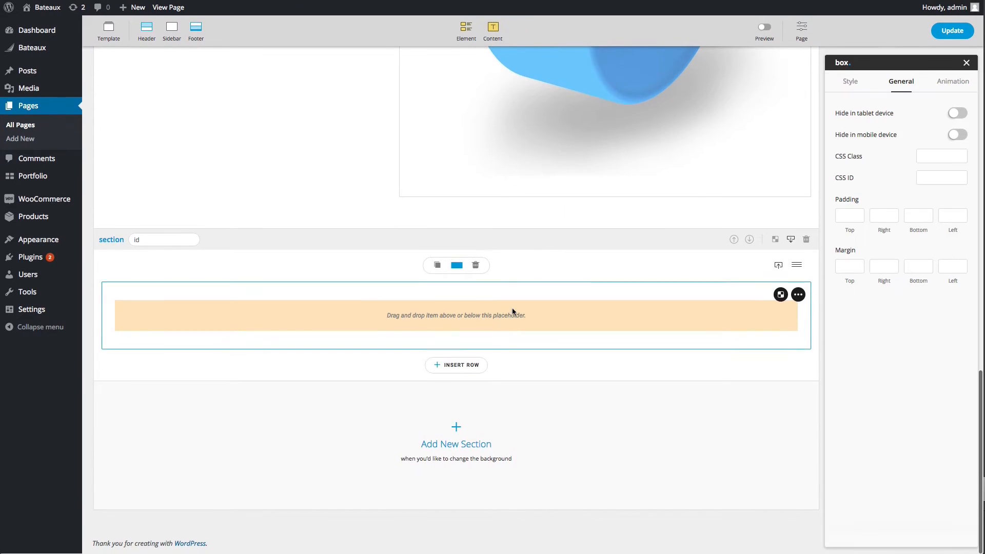
- Set the new box's equal height group to "watch2"
{"action": "left_click", "coordinate": [858, 83]}
{"action": "scroll", "coordinate": [898, 308], "scroll_direction": "down", "scroll_amount": 5}
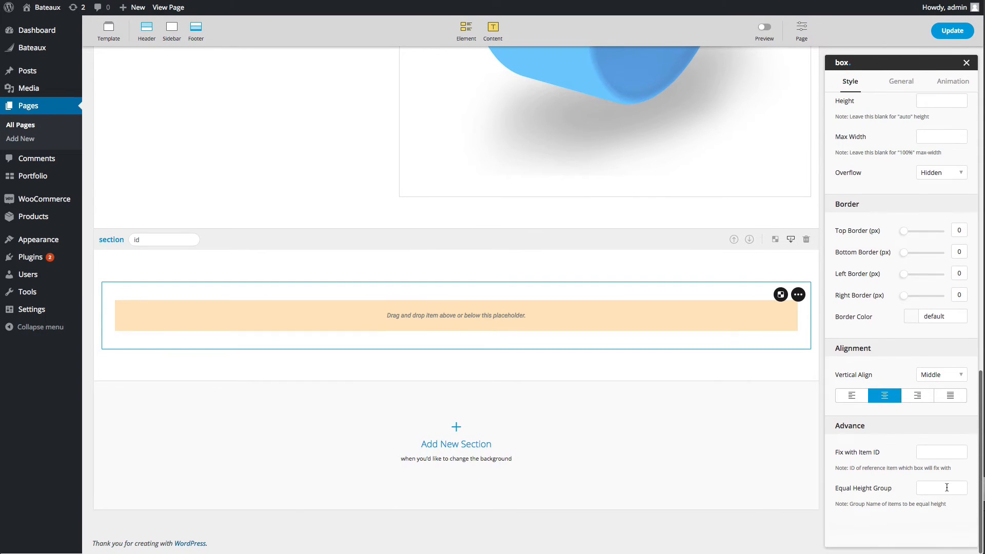
{"action": "left_click", "coordinate": [944, 489]}
{"action": "type", "text": "wat"}
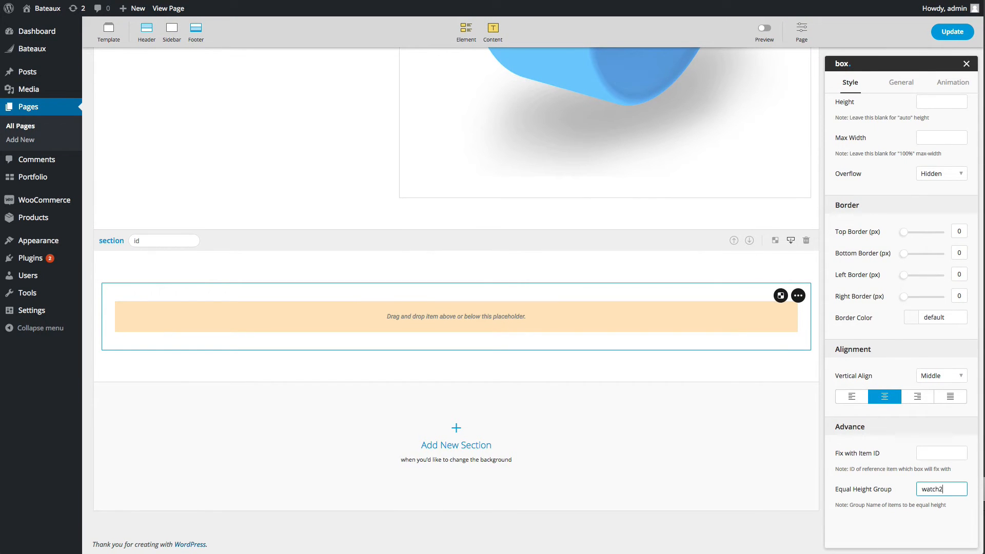
{"action": "type", "text": "ch2"}
{"action": "left_click", "coordinate": [857, 484]}
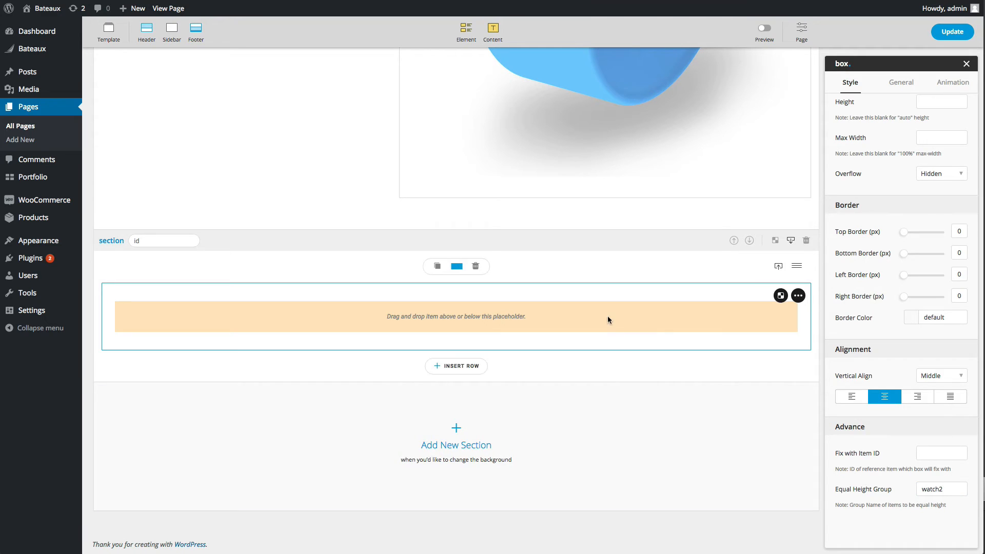
- Split the box's row into two equal columns, duplicate the box and move the copy into the empty second column
{"action": "left_click", "coordinate": [457, 265]}
{"action": "left_click", "coordinate": [445, 284]}
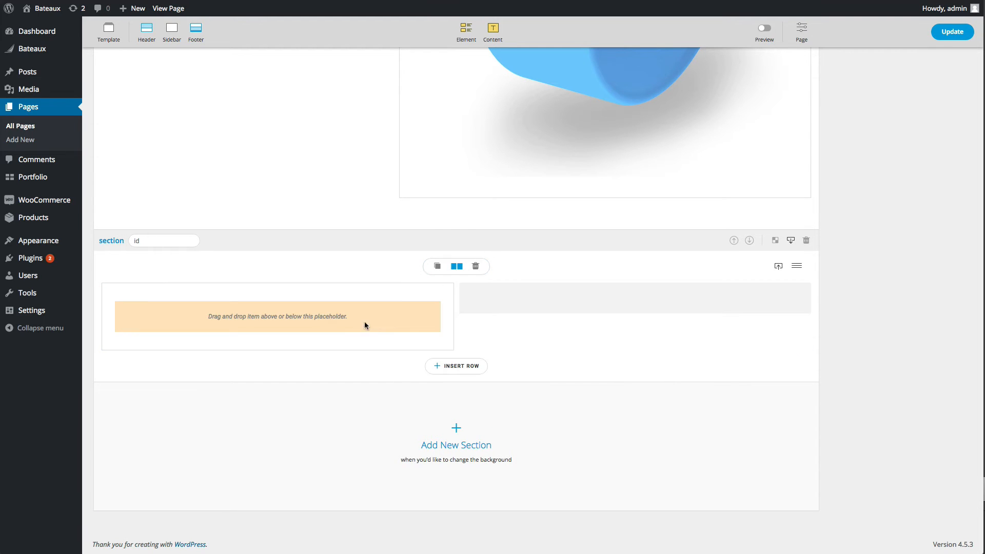
{"action": "mouse_move", "coordinate": [441, 295]}
{"action": "left_click", "coordinate": [441, 338]}
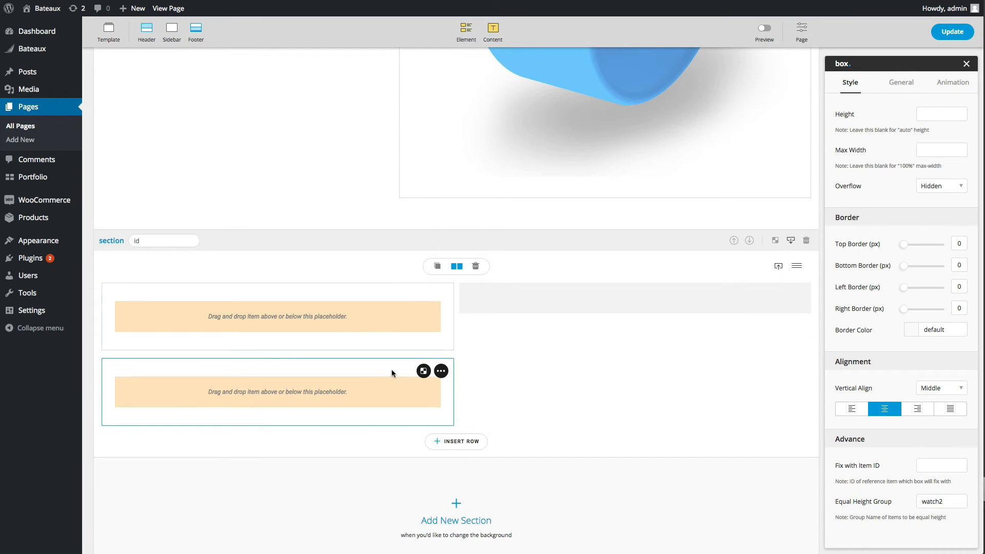
{"action": "left_click_drag", "start_coordinate": [422, 369], "coordinate": [559, 313]}
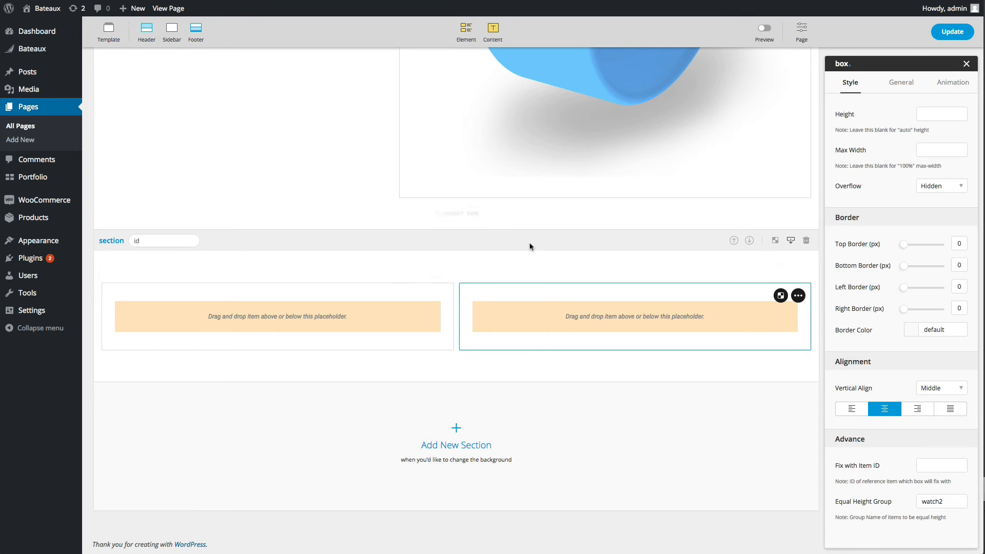
- Put a space element of height 700 in the second column's box and give the box the brown-toned wrist photo as background image
{"action": "left_click", "coordinate": [493, 31]}
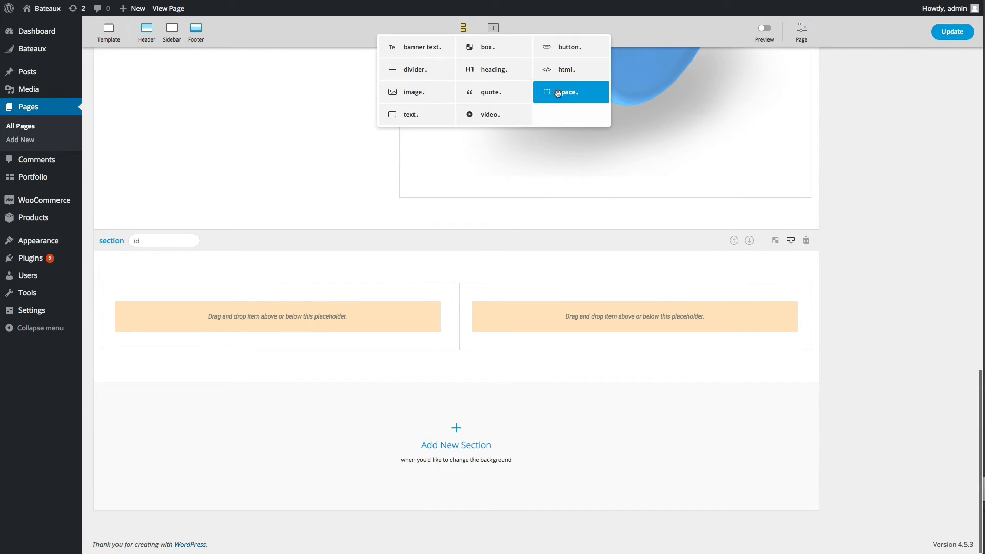
{"action": "left_click_drag", "start_coordinate": [536, 93], "coordinate": [637, 331]}
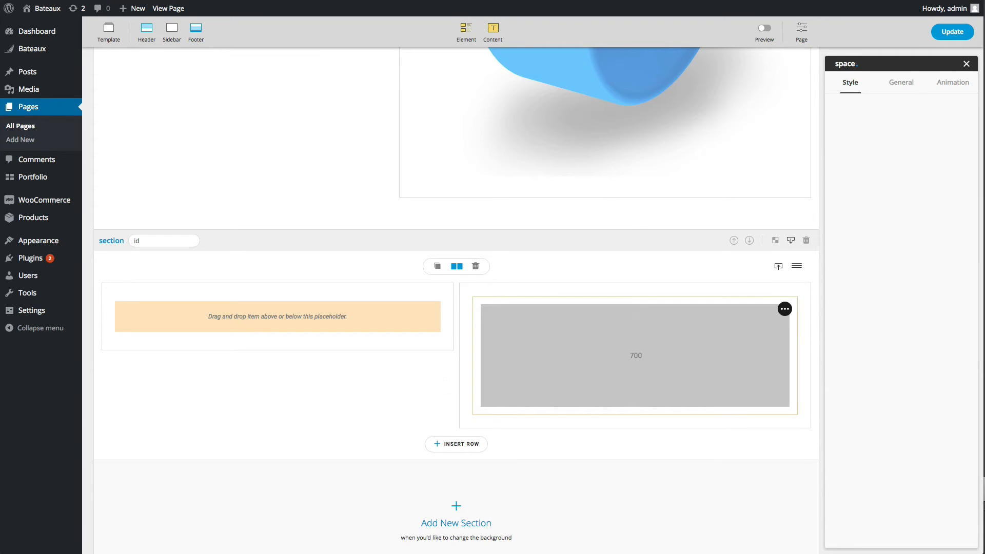
{"action": "left_click", "coordinate": [768, 291]}
{"action": "left_click", "coordinate": [780, 295]}
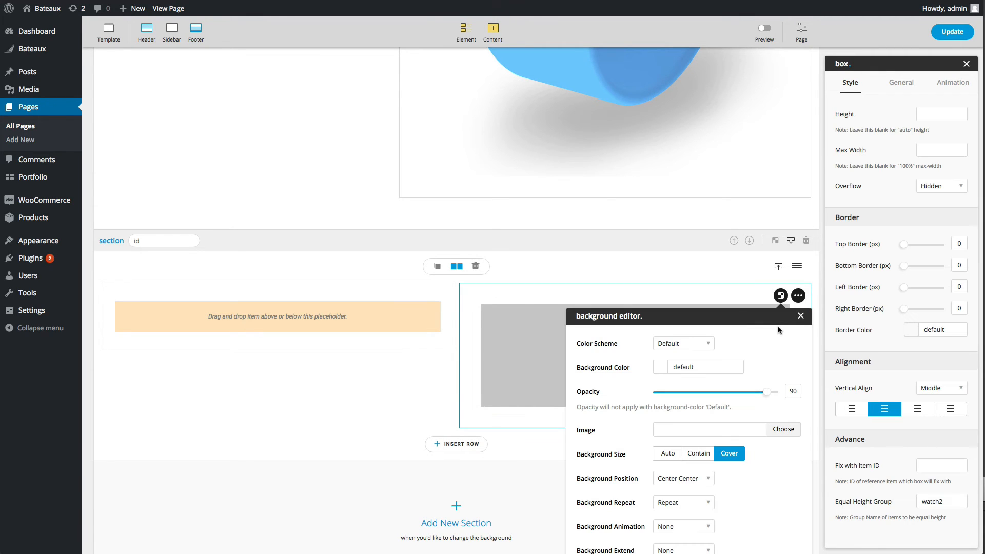
{"action": "left_click", "coordinate": [792, 431]}
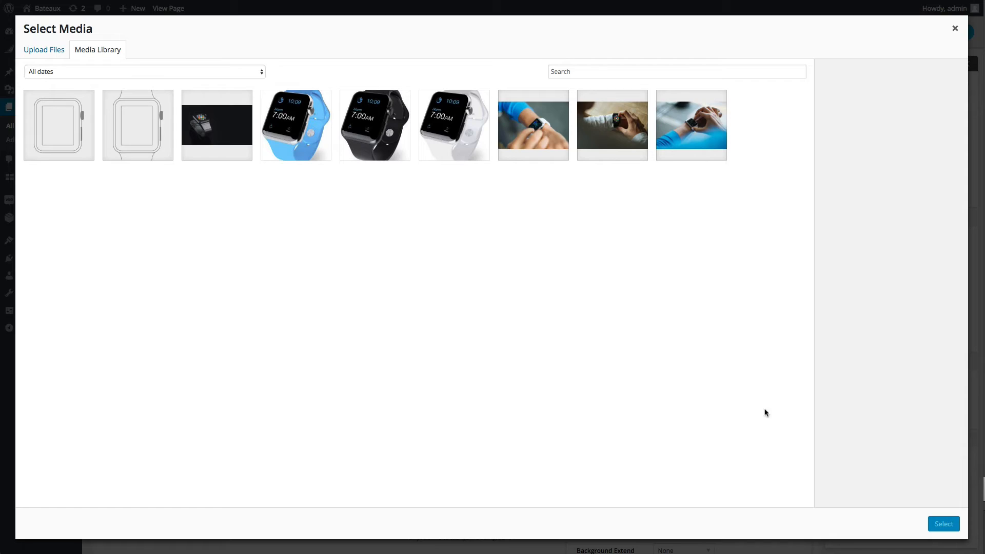
{"action": "left_click", "coordinate": [646, 155]}
{"action": "left_click", "coordinate": [938, 522]}
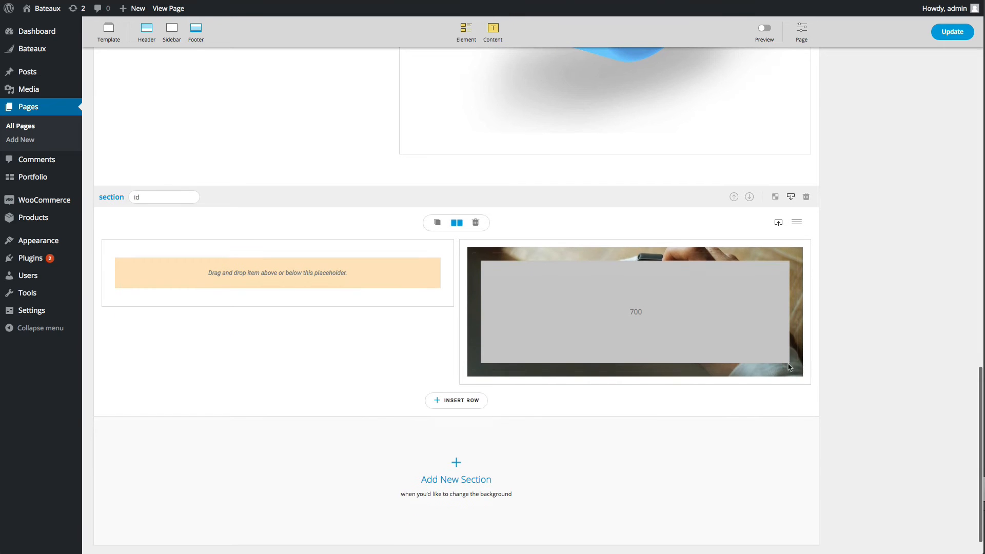
- Set the parallax speed of the second box's background to 5
{"action": "left_click", "coordinate": [781, 252]}
{"action": "scroll", "coordinate": [770, 433], "scroll_direction": "down", "scroll_amount": 2}
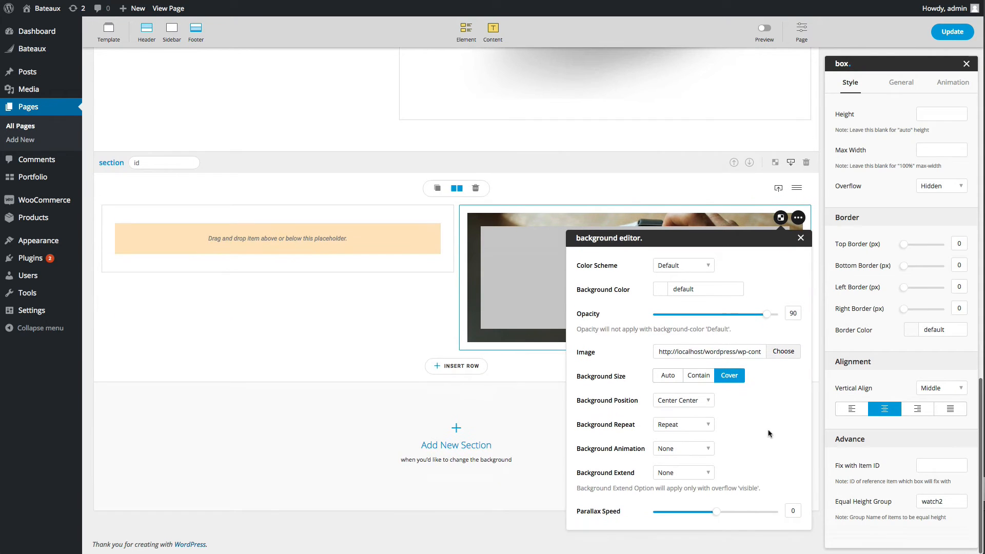
{"action": "double_click", "coordinate": [795, 511]}
{"action": "type", "text": "5"}
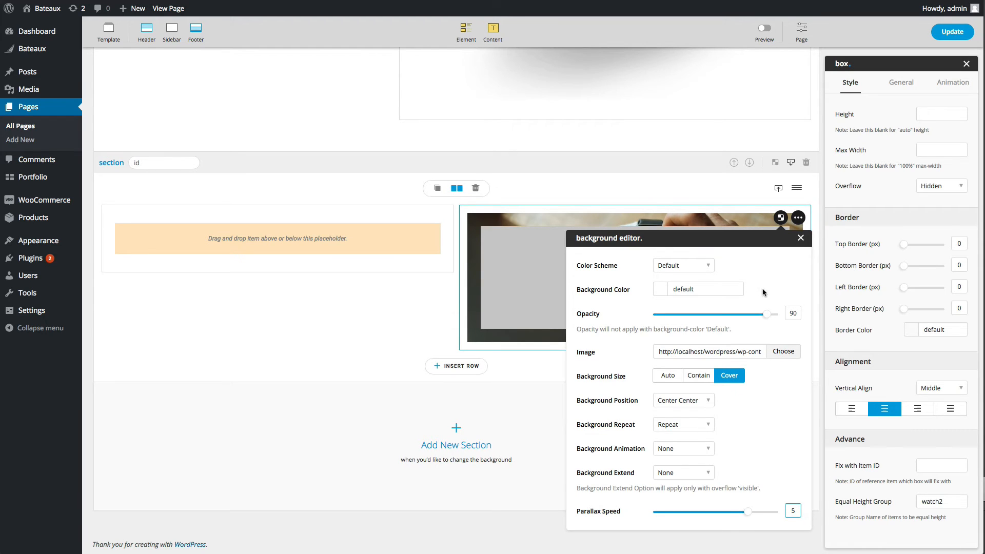
{"action": "left_click", "coordinate": [800, 238]}
{"action": "left_click", "coordinate": [780, 219]}
{"action": "left_click", "coordinate": [708, 289]}
{"action": "left_click", "coordinate": [754, 172]}
{"action": "left_click", "coordinate": [801, 238]}
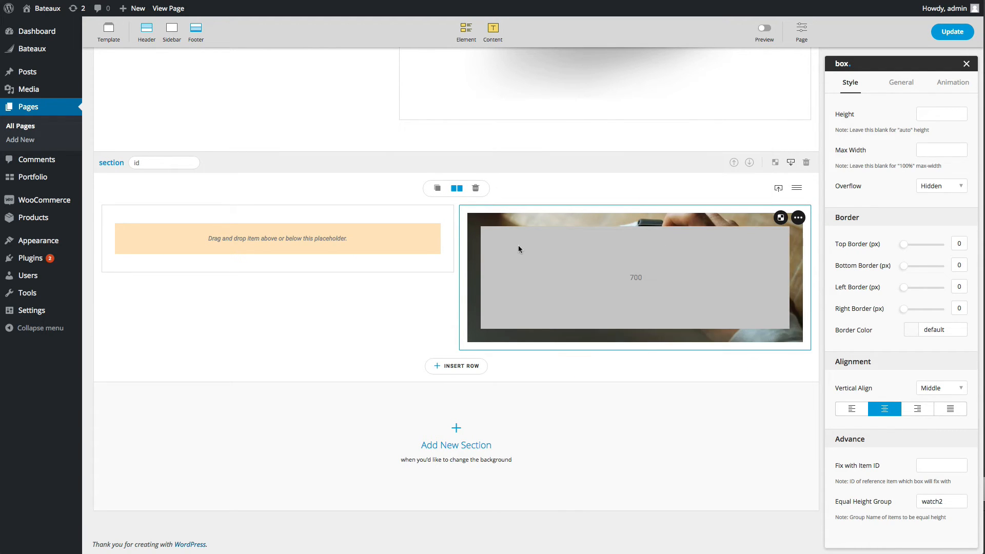
- Add a heading reading "design" to the first column's box and turn on uppercase for it
{"action": "left_click", "coordinate": [403, 239]}
{"action": "left_click", "coordinate": [494, 29]}
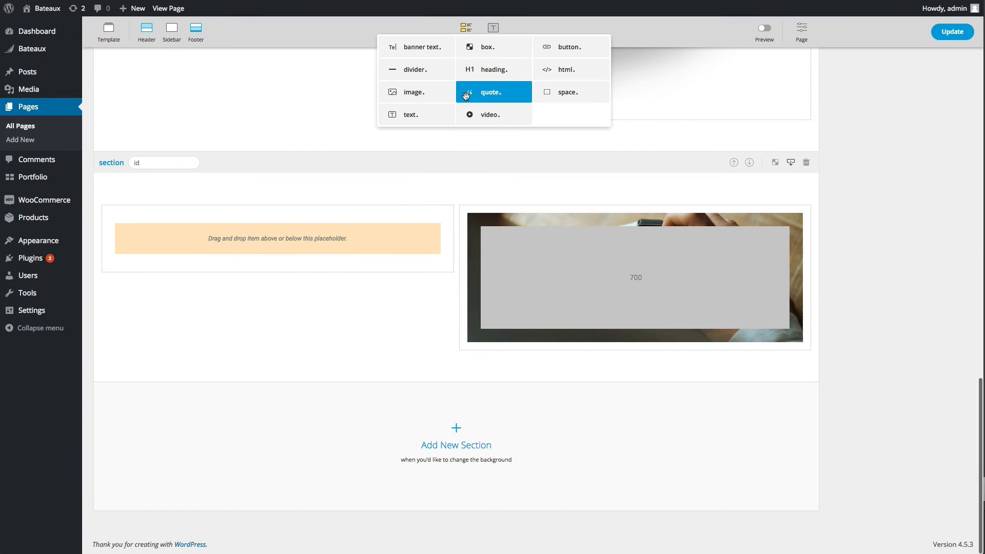
{"action": "left_click_drag", "start_coordinate": [473, 68], "coordinate": [290, 286]}
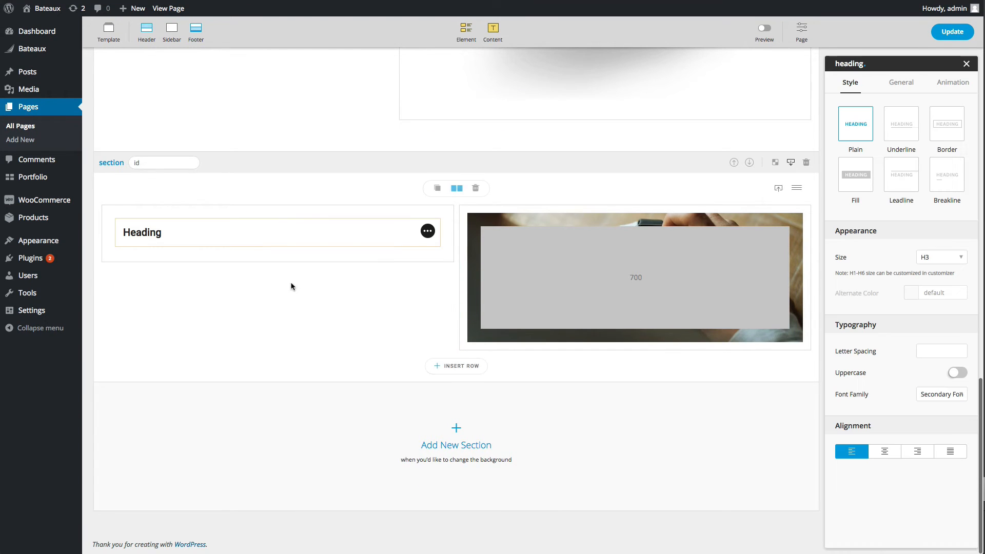
{"action": "double_click", "coordinate": [249, 232]}
{"action": "type", "text": "design"}
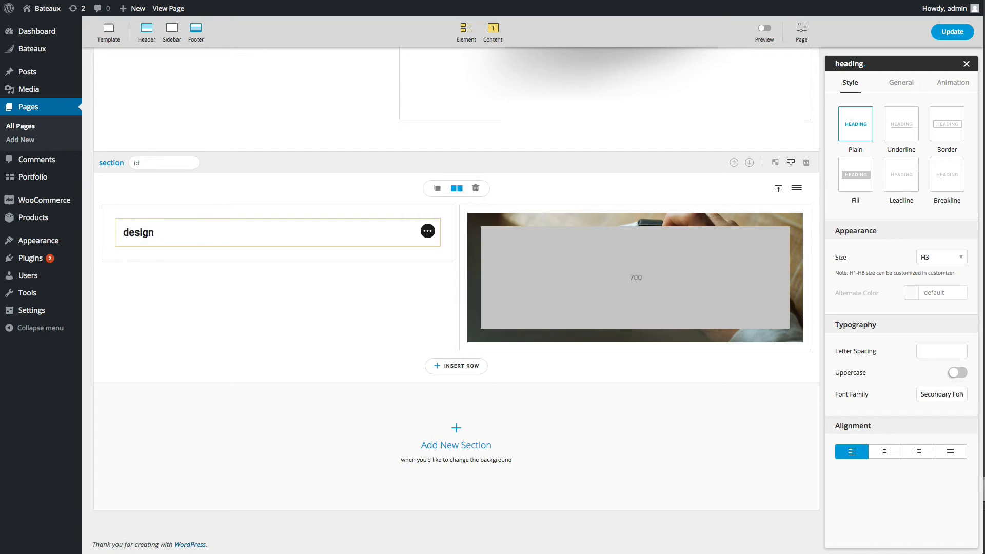
{"action": "left_click", "coordinate": [957, 373]}
- Try Custom C Font on the DESIGN heading and return it to Secondary Font
{"action": "left_click", "coordinate": [949, 395]}
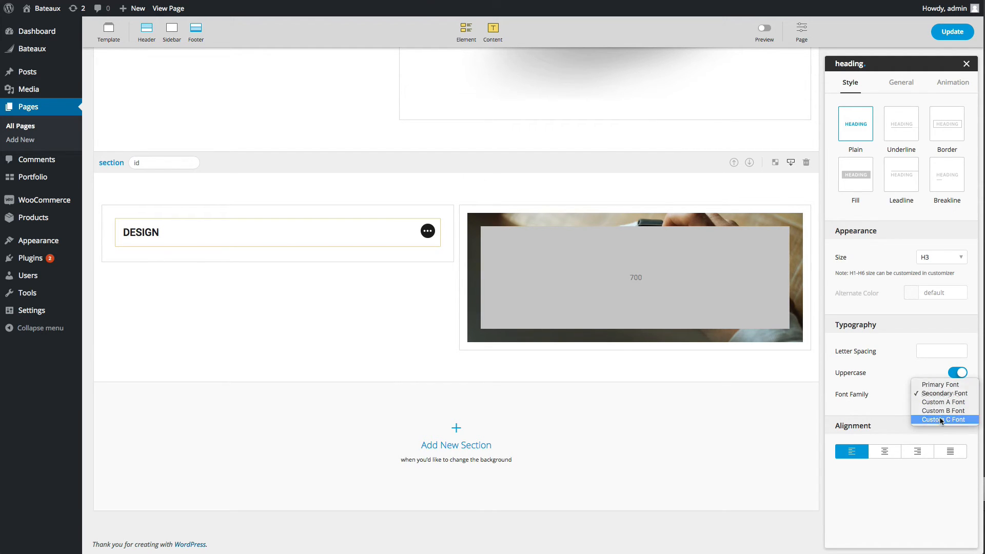
{"action": "left_click", "coordinate": [941, 420]}
{"action": "left_click", "coordinate": [933, 395]}
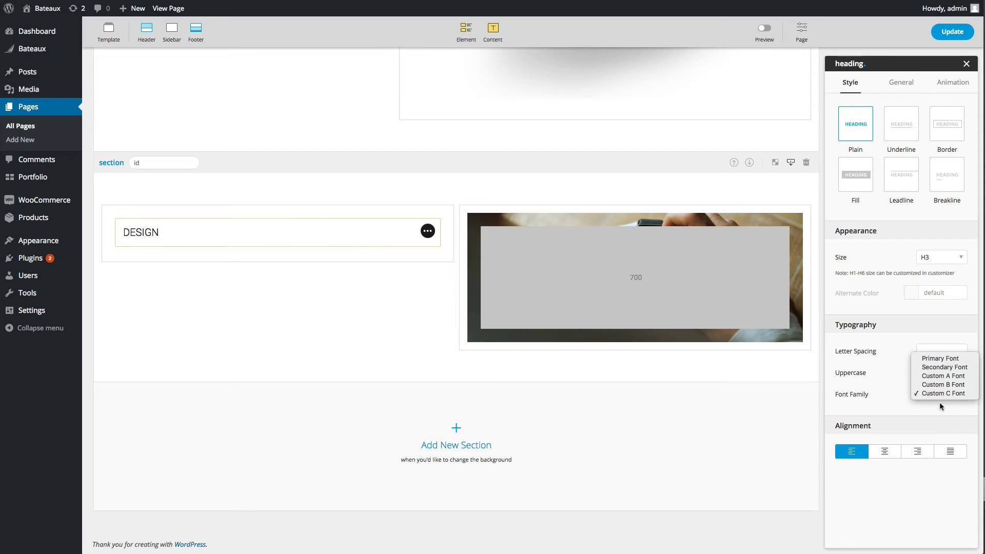
{"action": "left_click", "coordinate": [941, 366]}
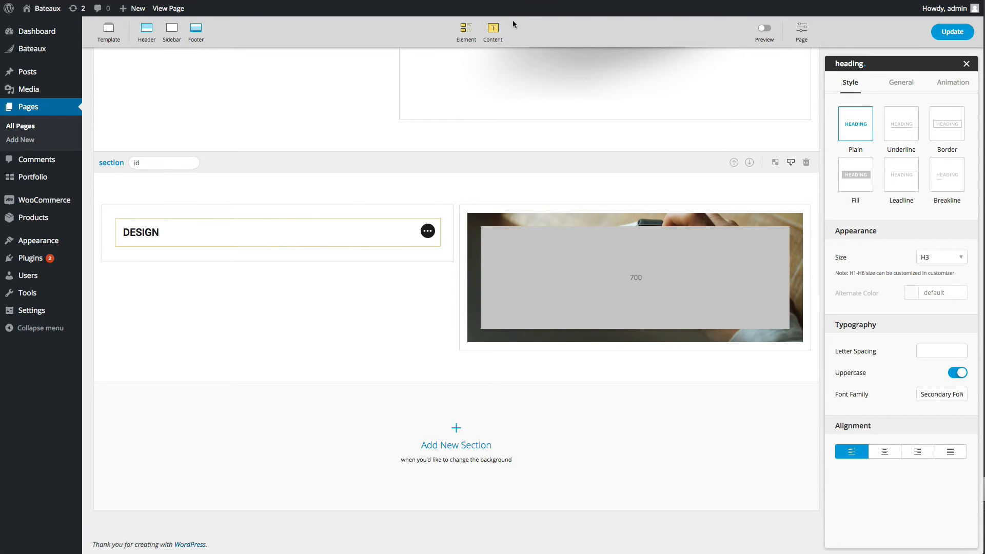
- Add a second heading below DESIGN with the text "Minimally Crafted."
{"action": "left_click", "coordinate": [466, 30]}
{"action": "left_click_drag", "start_coordinate": [500, 72], "coordinate": [237, 266]}
{"action": "double_click", "coordinate": [193, 272]}
{"action": "type", "text": "Minimally Crafted."}
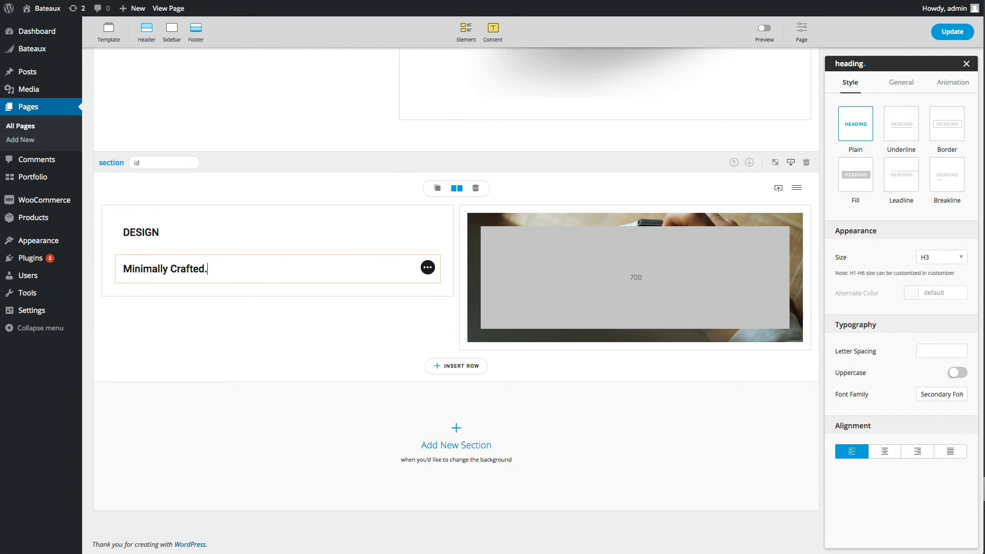
- Color the DESIGN heading's text with the Primary Text sync color
{"action": "left_click", "coordinate": [138, 235]}
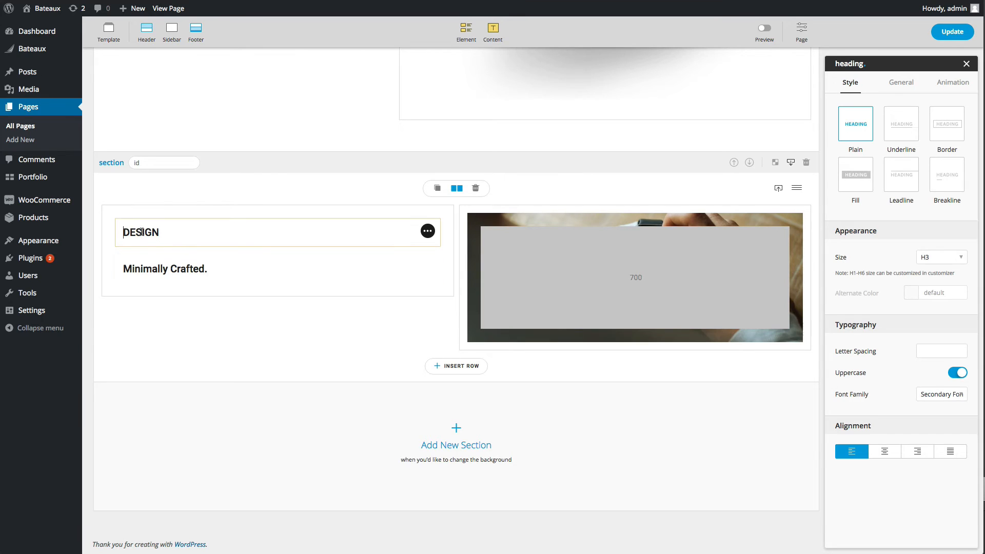
{"action": "double_click", "coordinate": [138, 234]}
{"action": "left_click", "coordinate": [187, 209]}
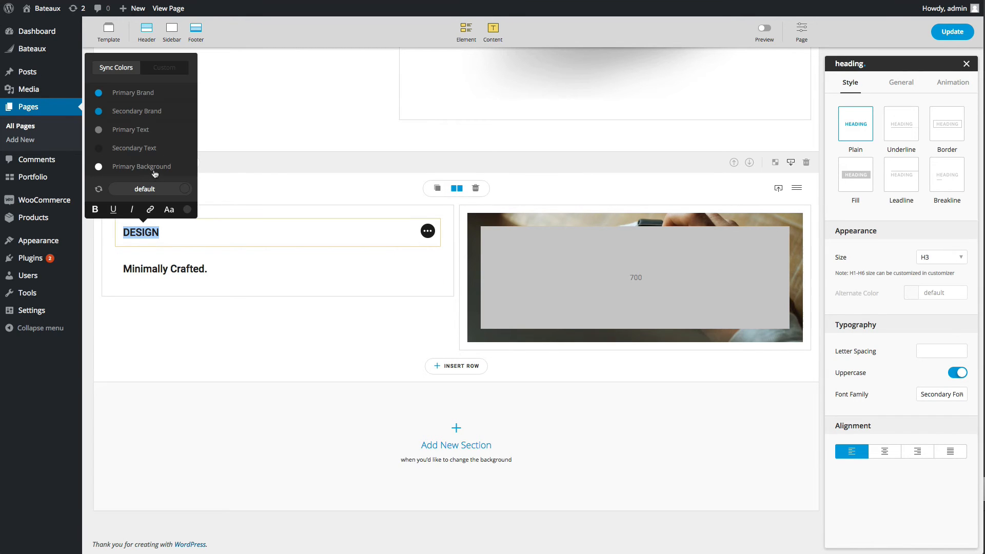
{"action": "left_click", "coordinate": [153, 127]}
{"action": "left_click", "coordinate": [186, 256]}
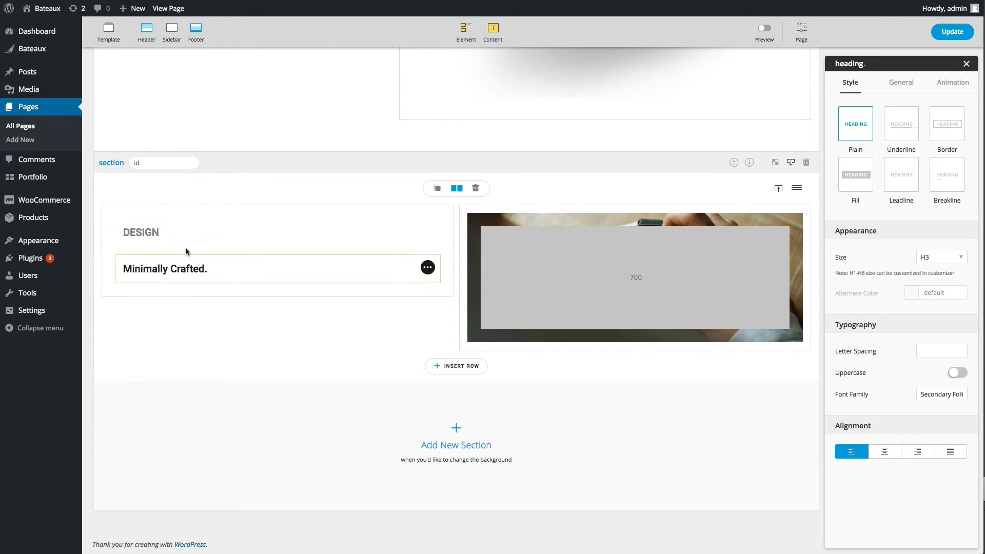
- Set the DESIGN heading's size to H5
{"action": "left_click", "coordinate": [146, 234]}
{"action": "left_click", "coordinate": [941, 257]}
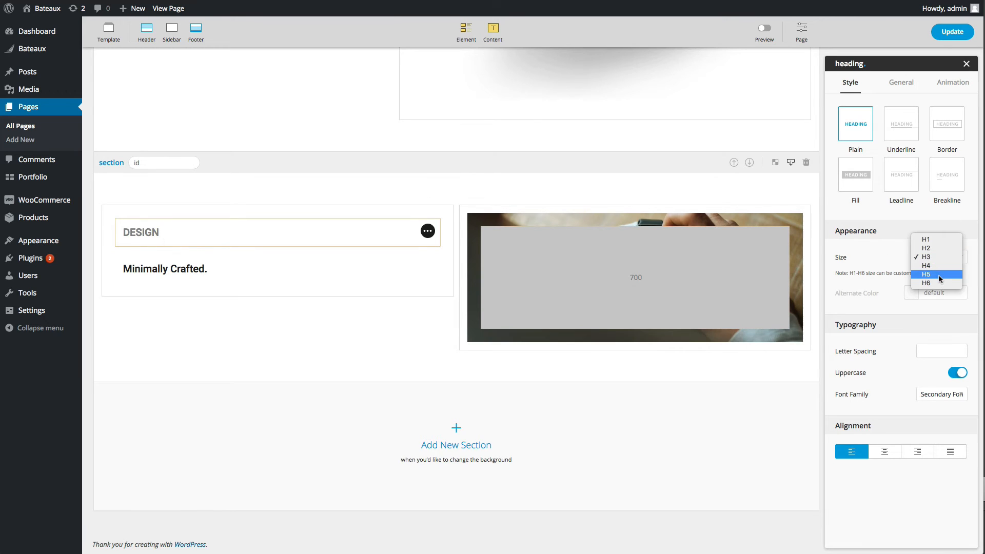
{"action": "left_click", "coordinate": [929, 274]}
- Set the "Minimally Crafted." heading's font size to 42 and break it onto two lines before "Crafted."
{"action": "left_click", "coordinate": [193, 266]}
{"action": "triple_click", "coordinate": [192, 267]}
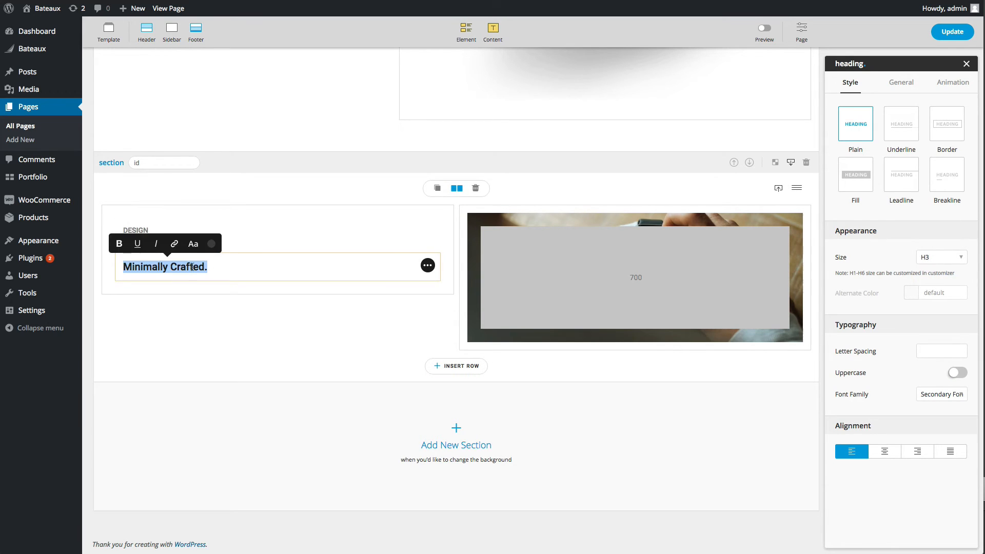
{"action": "left_click", "coordinate": [194, 244]}
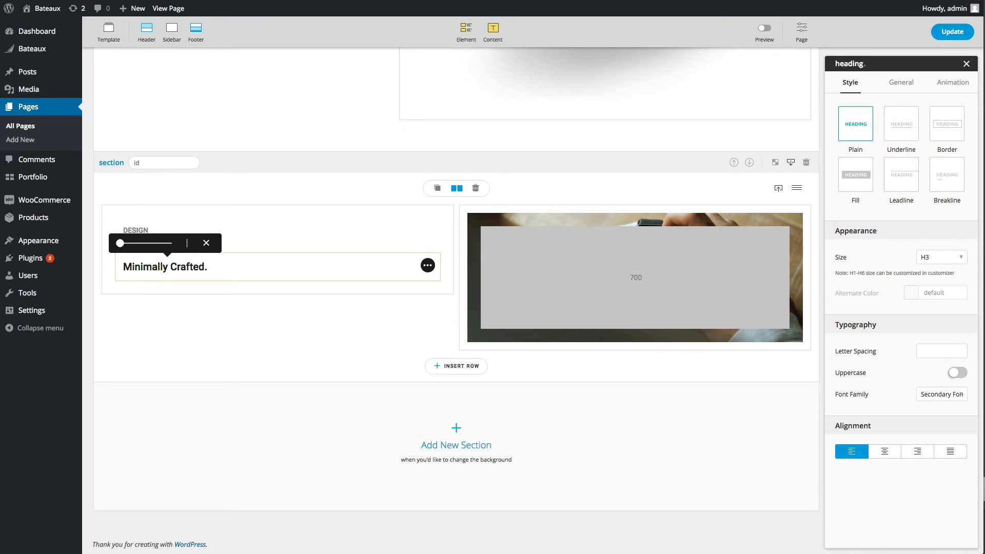
{"action": "type", "text": "42"}
{"action": "left_click", "coordinate": [221, 272]}
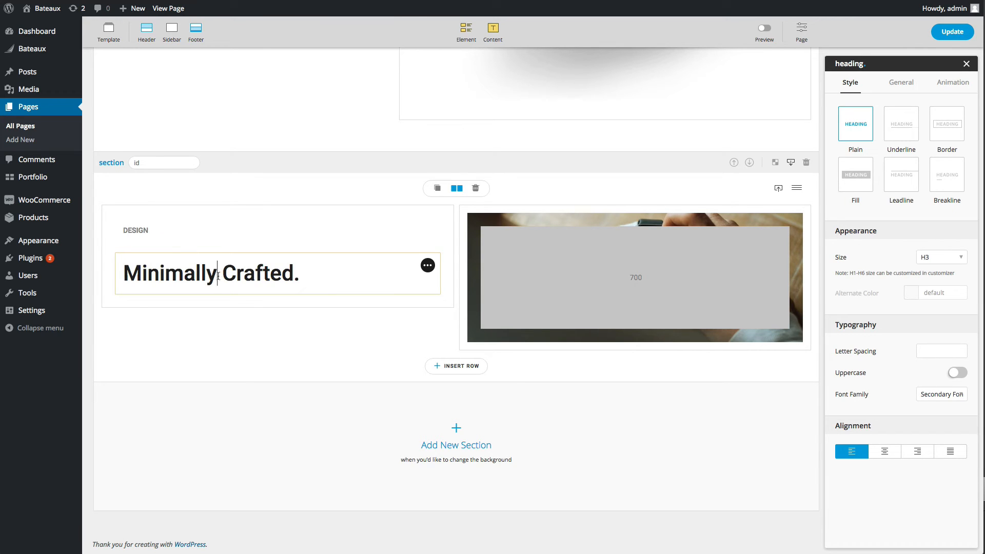
{"action": "key", "text": "Return"}
- Change the "Minimally Crafted." heading's font family to Custom C Font and its letter spacing to -0.03em
{"action": "left_click", "coordinate": [259, 243]}
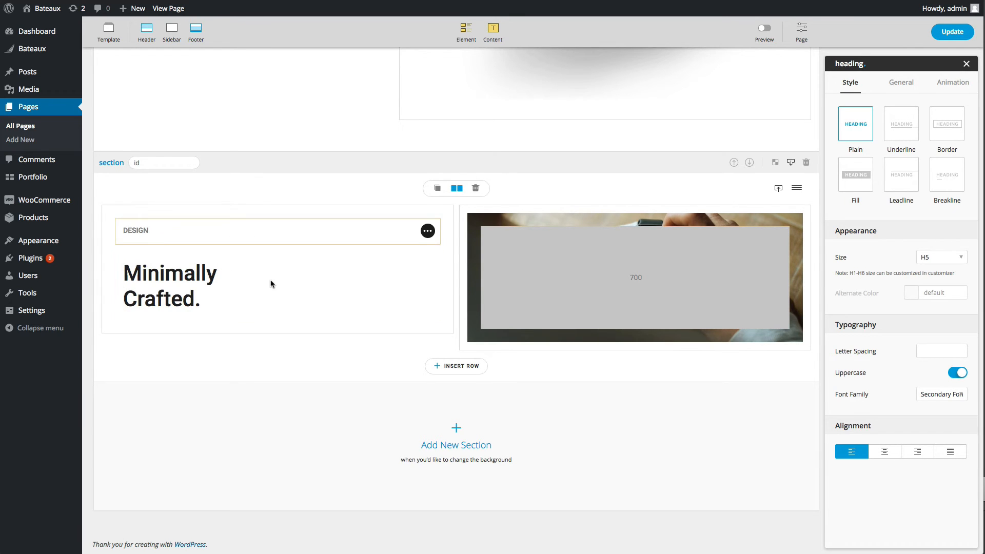
{"action": "left_click", "coordinate": [217, 259]}
{"action": "left_click", "coordinate": [942, 394]}
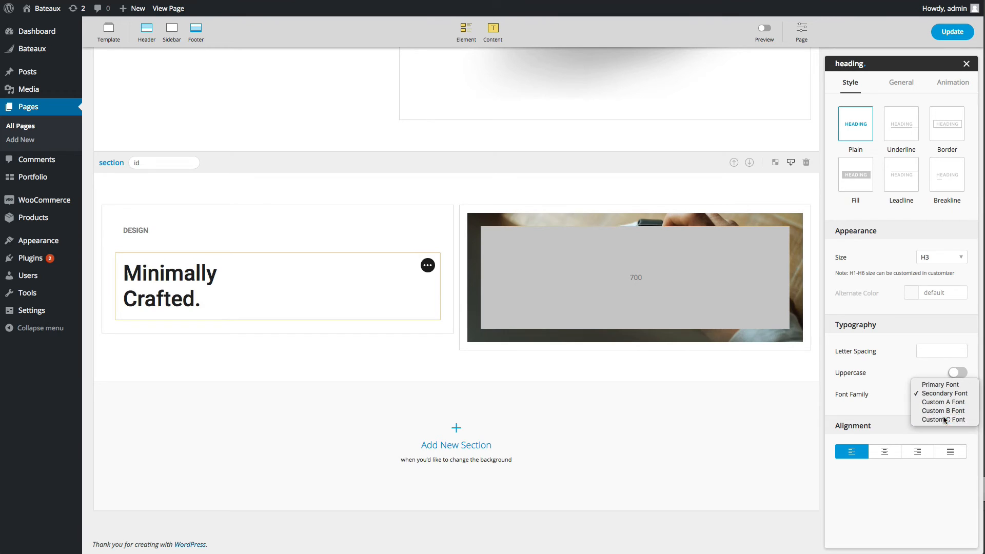
{"action": "left_click", "coordinate": [942, 418]}
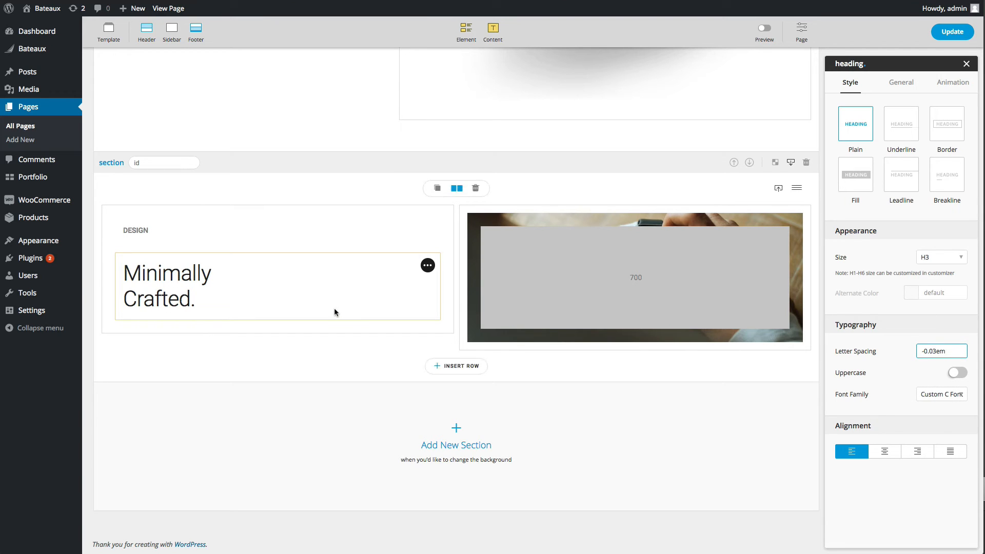
- Add a divider below the "Minimally Crafted." heading and give it top and bottom margins of 30
{"action": "left_click", "coordinate": [466, 28]}
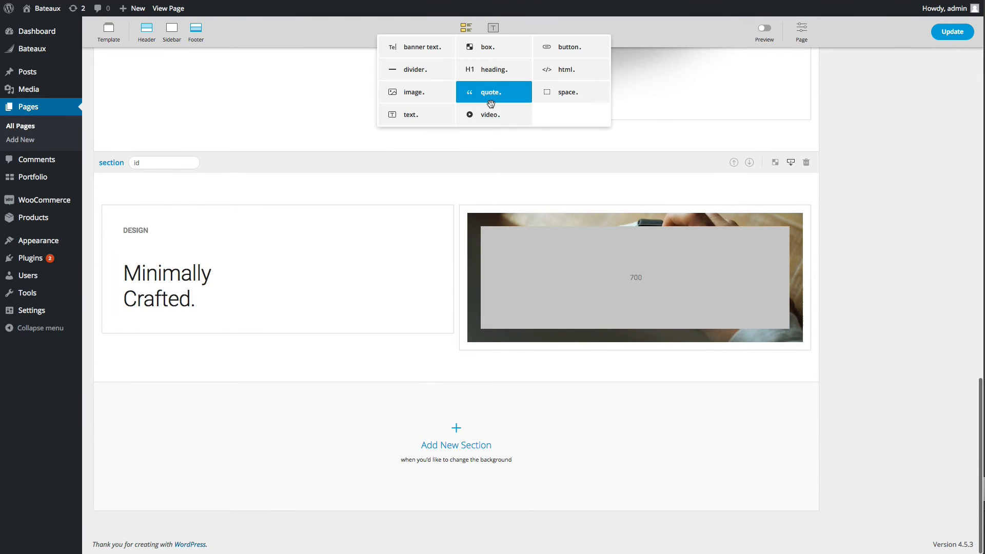
{"action": "left_click_drag", "start_coordinate": [426, 71], "coordinate": [291, 322]}
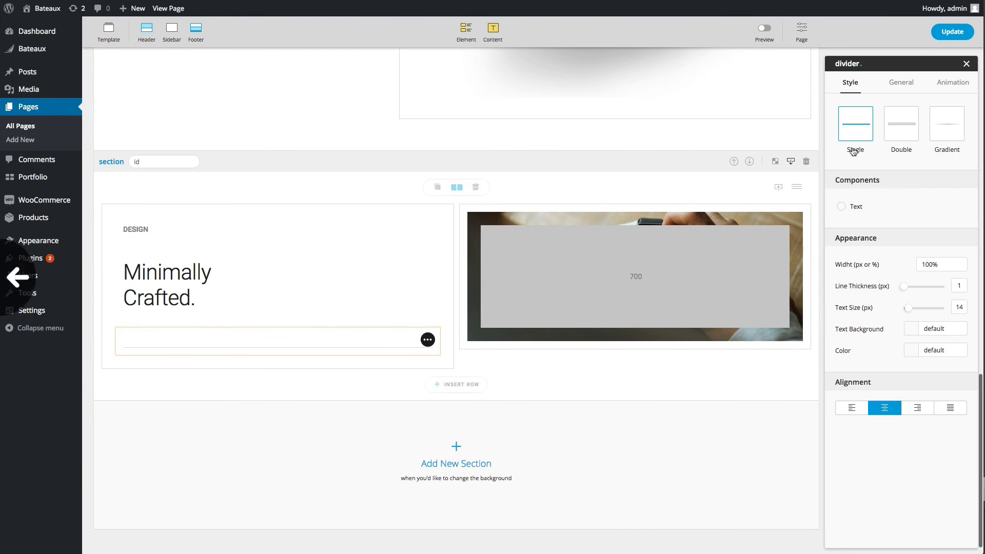
{"action": "left_click", "coordinate": [890, 86]}
{"action": "left_click", "coordinate": [845, 268]}
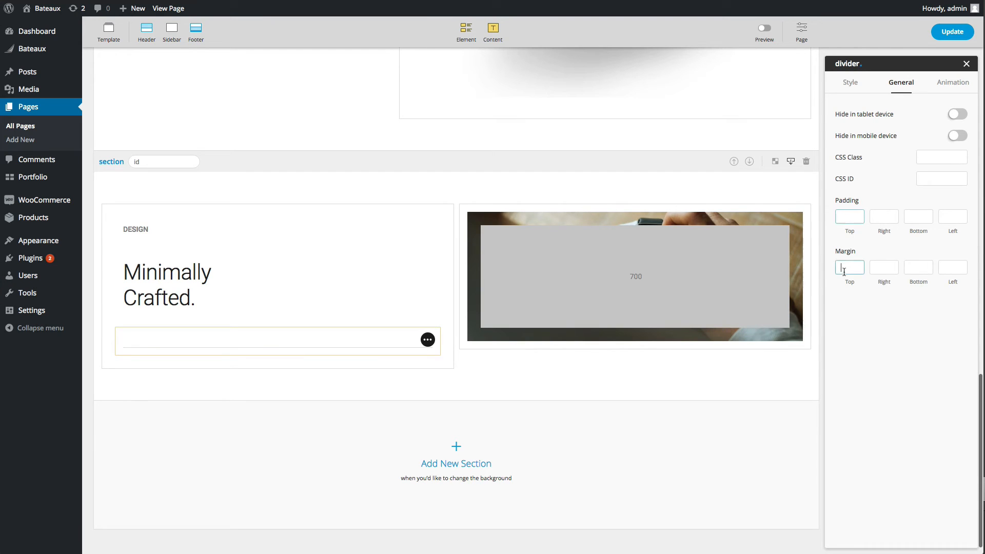
{"action": "type", "text": "15"}
{"action": "key", "text": "Tab"}
{"action": "key", "text": "Tab"}
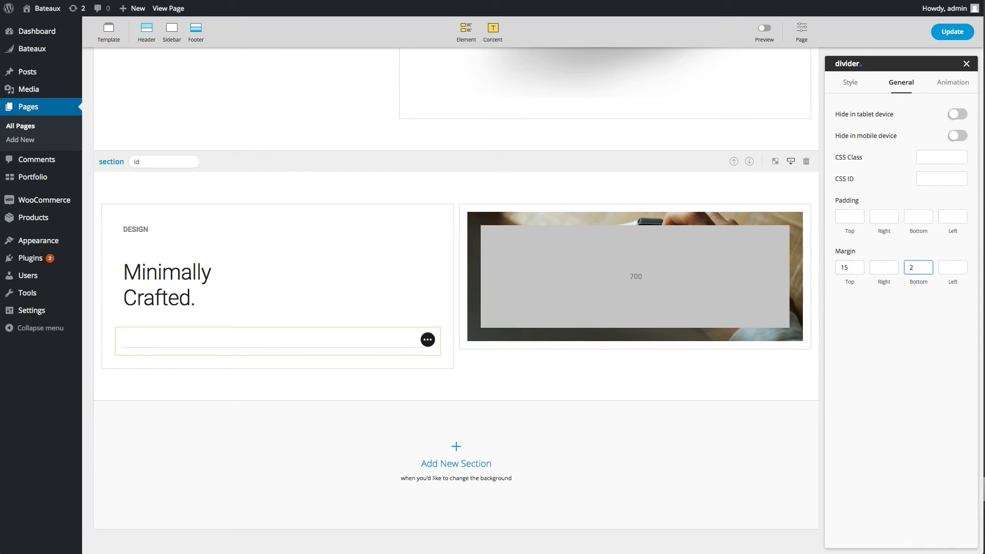
{"action": "type", "text": "30"}
{"action": "double_click", "coordinate": [852, 268]}
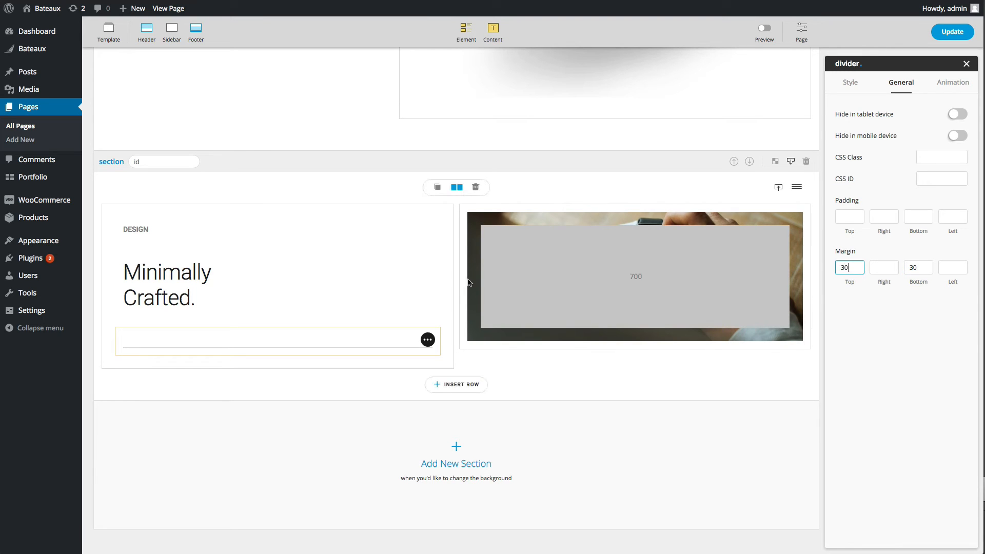
{"action": "left_click", "coordinate": [851, 83]}
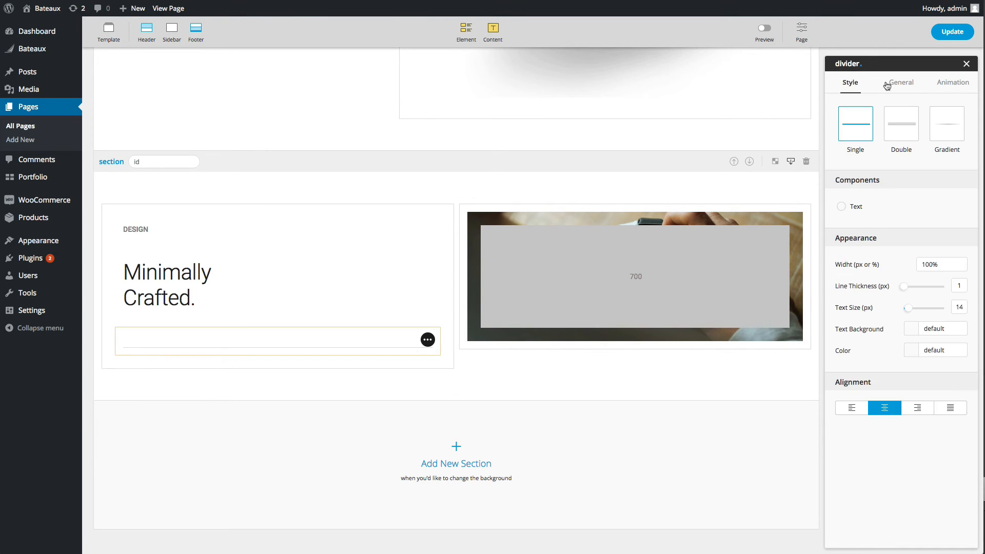
- Add a text element below the divider and paste in the paragraph beginning "Duis malesuada dictum diam"
{"action": "left_click", "coordinate": [377, 278]}
{"action": "scroll", "coordinate": [359, 308], "scroll_direction": "down", "scroll_amount": 1}
{"action": "left_click", "coordinate": [351, 334]}
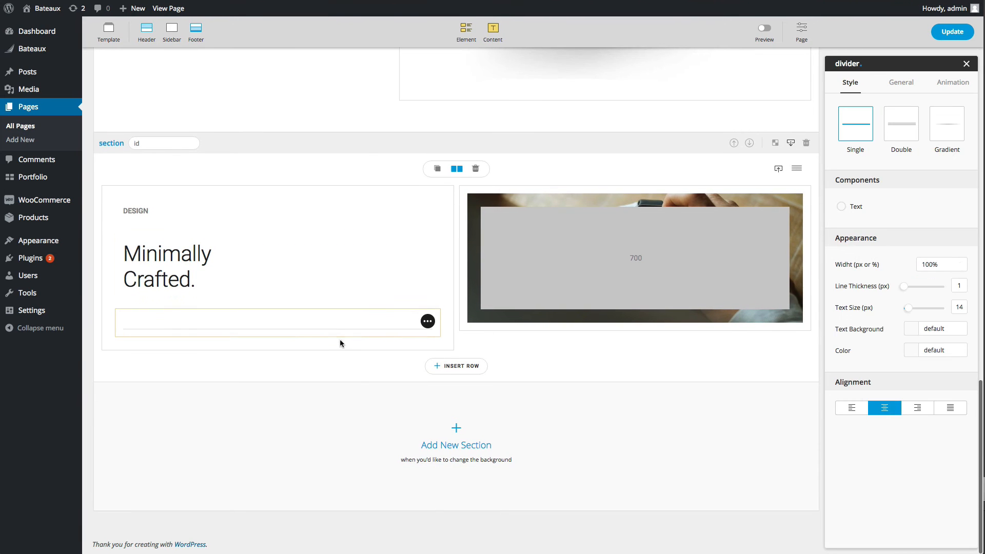
{"action": "left_click", "coordinate": [466, 28]}
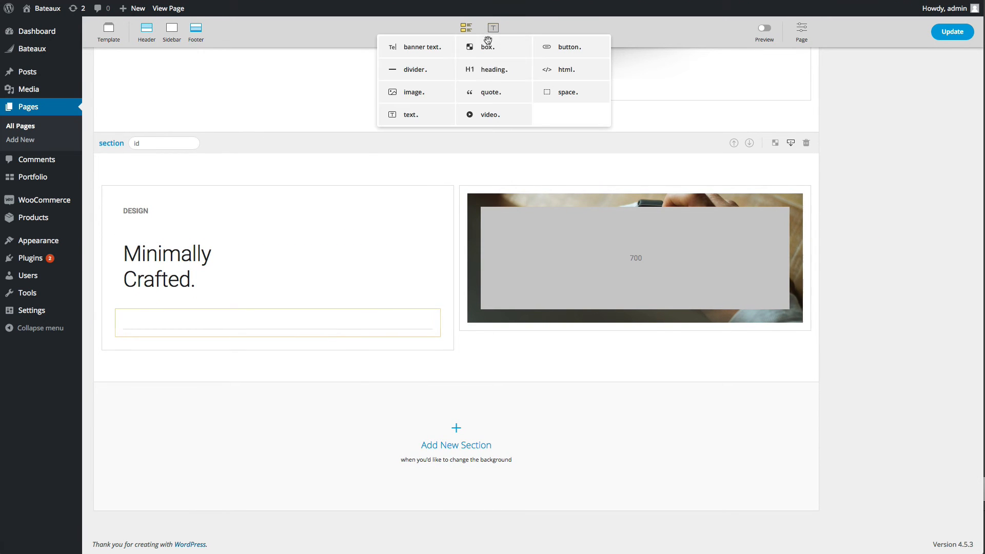
{"action": "left_click_drag", "start_coordinate": [406, 114], "coordinate": [266, 373]}
{"action": "double_click", "coordinate": [266, 370]}
{"action": "key", "text": "ctrl+v"}
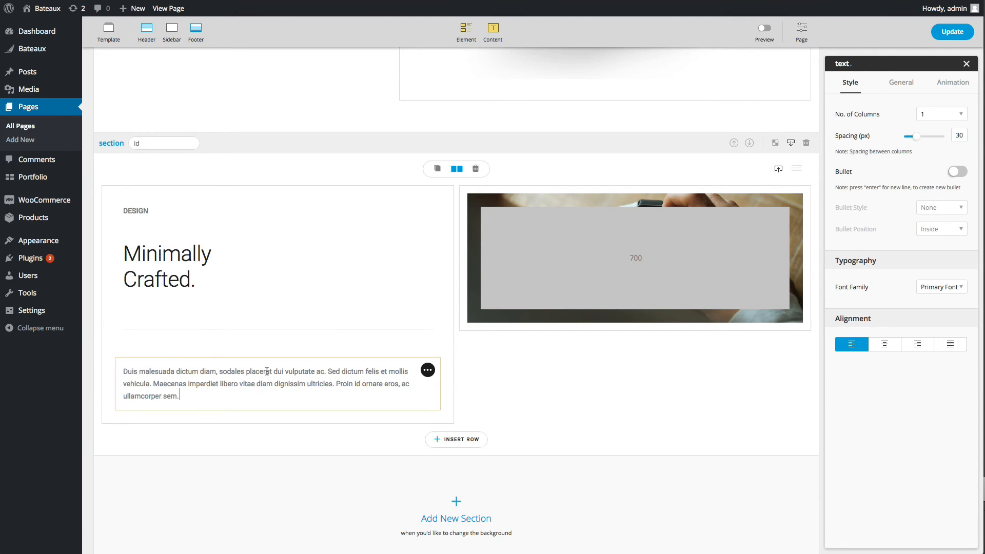
- Set the padding of the box containing the DESIGN text to 60 top, 25% right, 60 bottom and 25% left
{"action": "left_click", "coordinate": [315, 253]}
{"action": "left_click", "coordinate": [345, 208]}
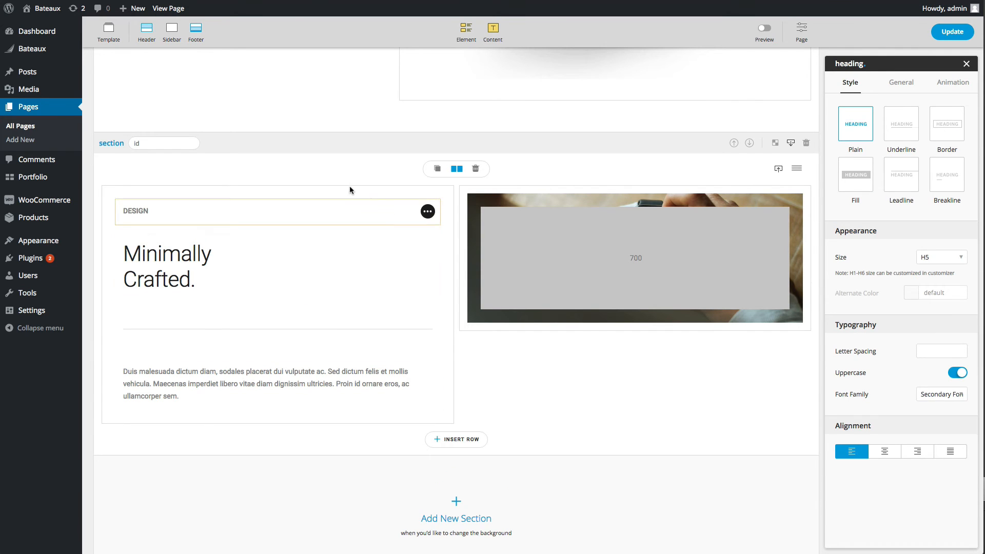
{"action": "left_click", "coordinate": [346, 193]}
{"action": "left_click", "coordinate": [902, 82]}
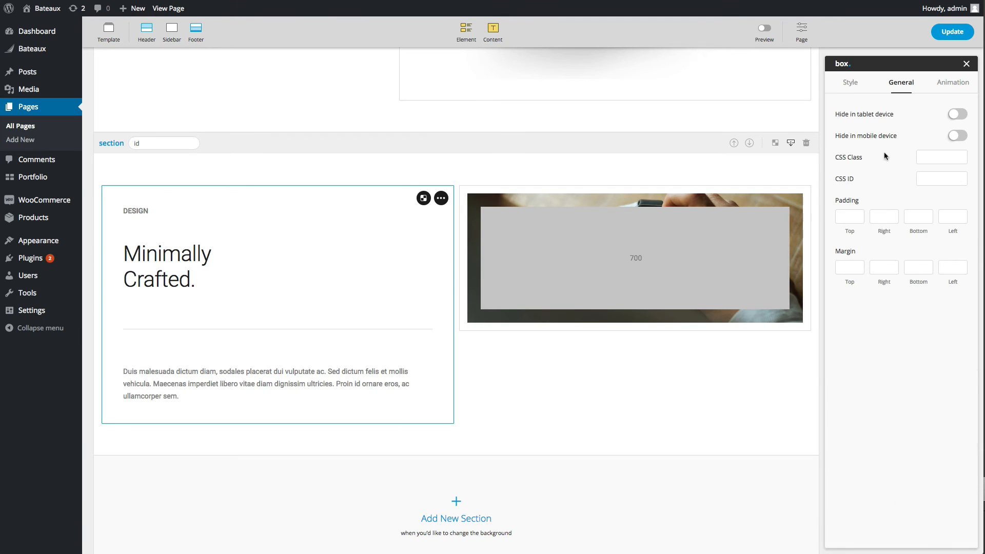
{"action": "type", "text": "60"}
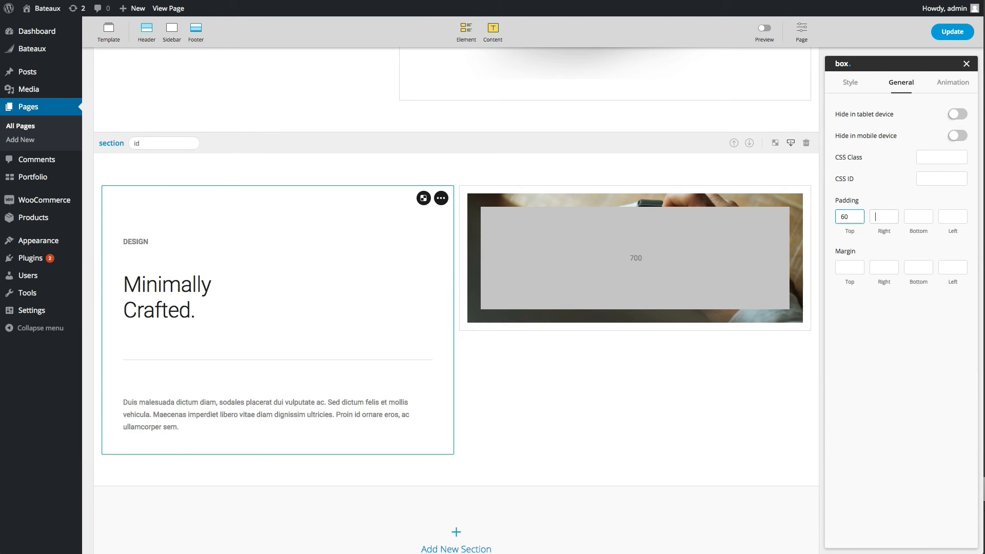
{"action": "key", "text": "Tab"}
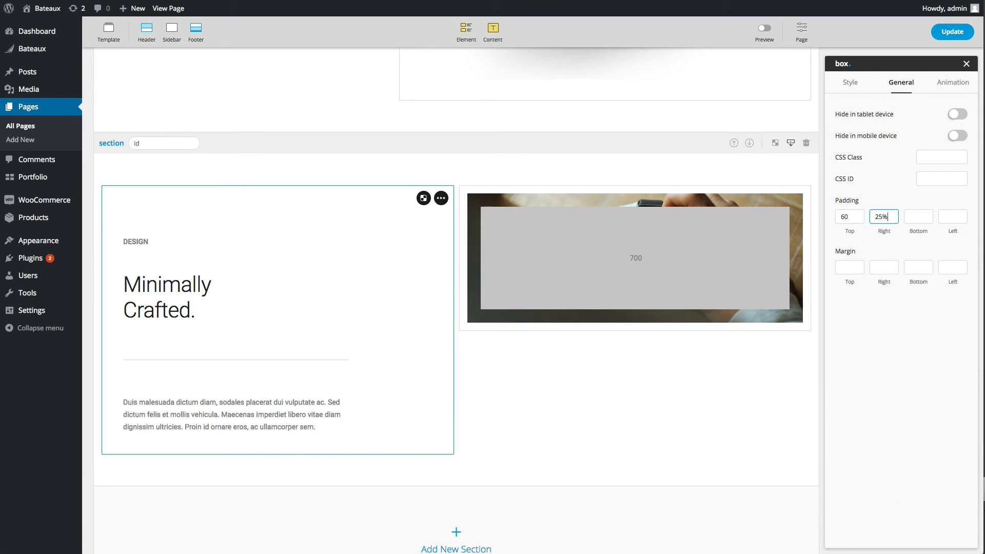
{"action": "type", "text": "60"}
{"action": "key", "text": "Tab"}
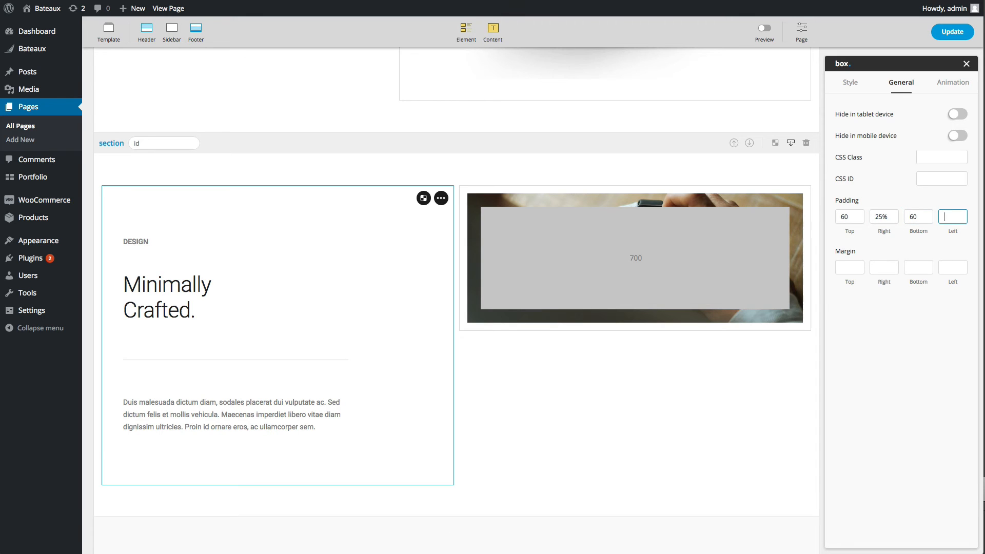
{"action": "type", "text": "25%"}
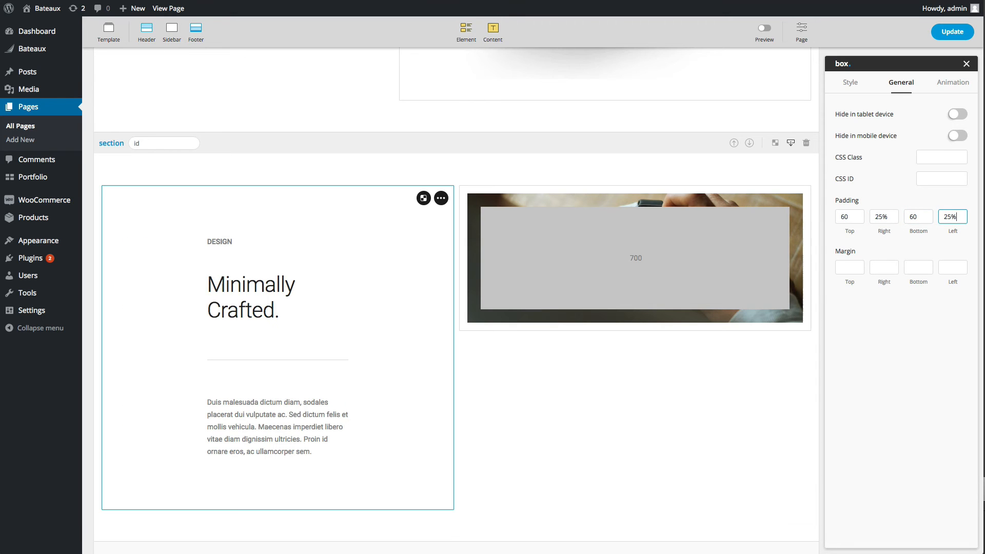
- Give the DESIGN text box the Secondary Background sync color with an opacity of 100
{"action": "left_click", "coordinate": [424, 198]}
{"action": "left_click", "coordinate": [325, 268]}
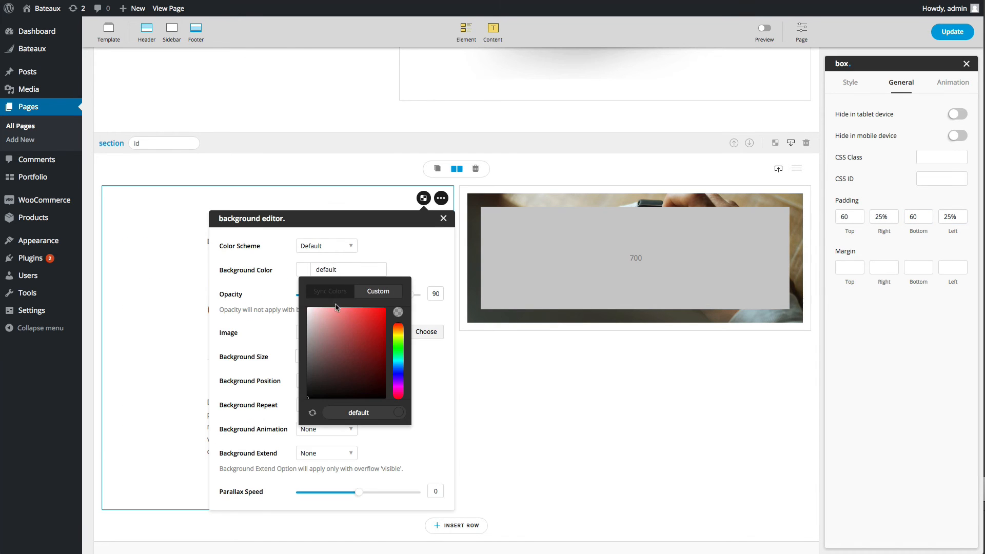
{"action": "left_click", "coordinate": [330, 291]}
{"action": "scroll", "coordinate": [370, 354], "scroll_direction": "down", "scroll_amount": 2}
{"action": "left_click", "coordinate": [375, 343]}
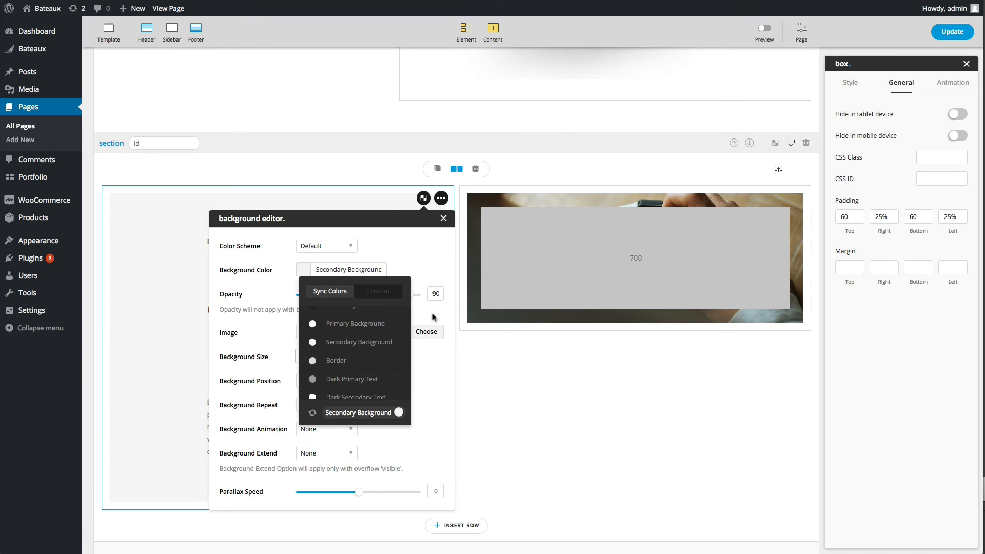
{"action": "left_click", "coordinate": [432, 317]}
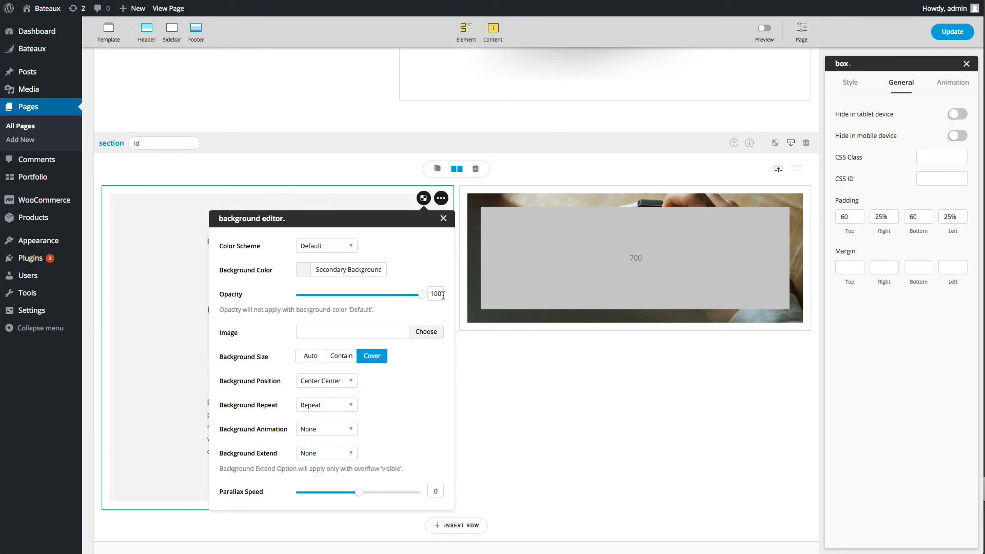
{"action": "left_click", "coordinate": [442, 220]}
- Set the paragraph's text size to 18 in the DESIGN box and preview the section beside the photo
{"action": "scroll", "coordinate": [330, 354], "scroll_direction": "down", "scroll_amount": 1}
{"action": "left_click", "coordinate": [292, 369]}
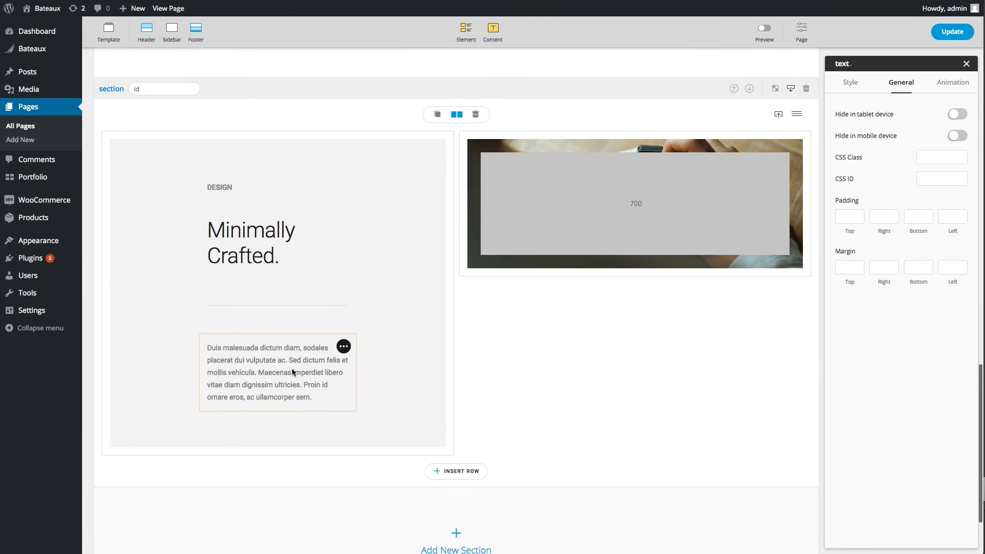
{"action": "triple_click", "coordinate": [293, 369]}
{"action": "left_click", "coordinate": [296, 330]}
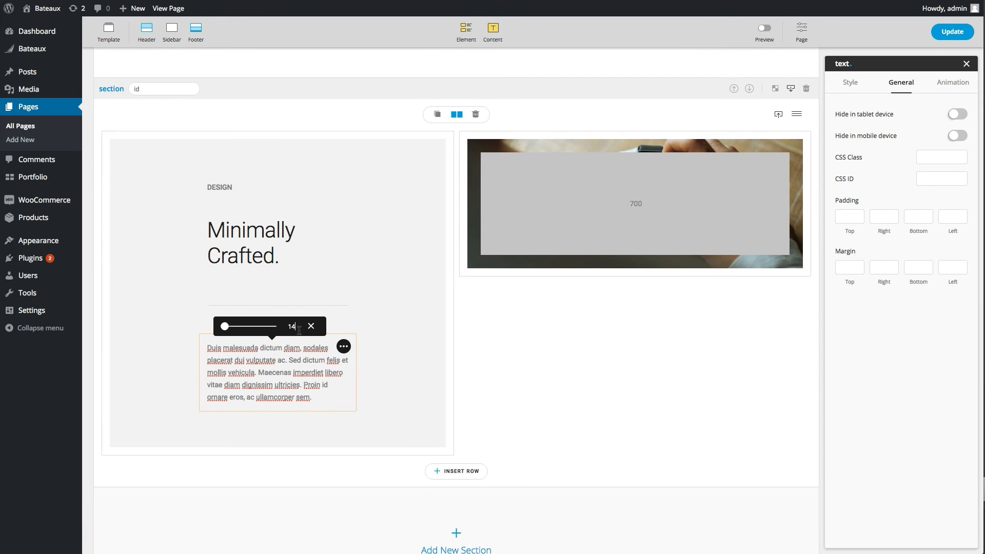
{"action": "type", "text": "18"}
{"action": "left_click", "coordinate": [391, 275]}
{"action": "scroll", "coordinate": [406, 344], "scroll_direction": "down", "scroll_amount": 2}
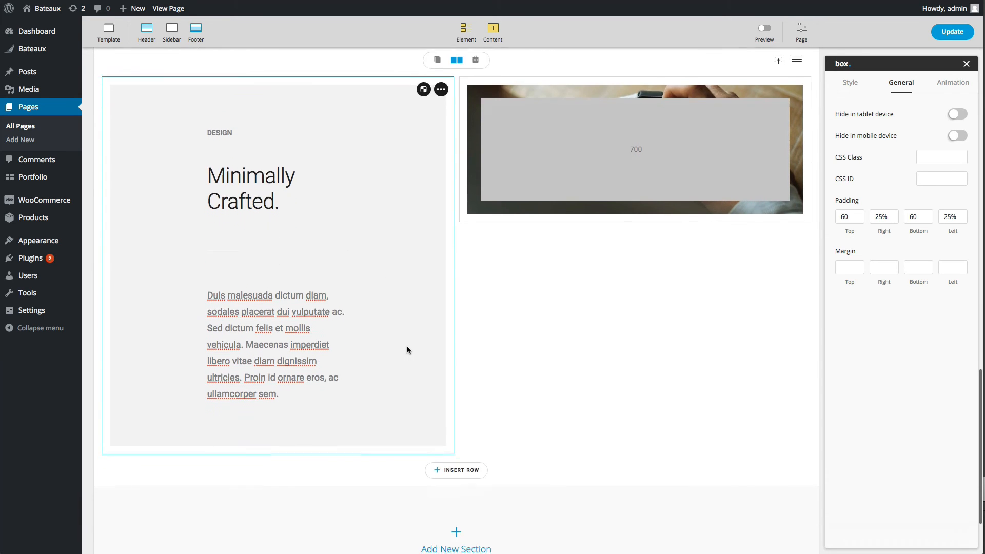
{"action": "scroll", "coordinate": [590, 220], "scroll_direction": "up", "scroll_amount": 1}
{"action": "left_click", "coordinate": [764, 28]}
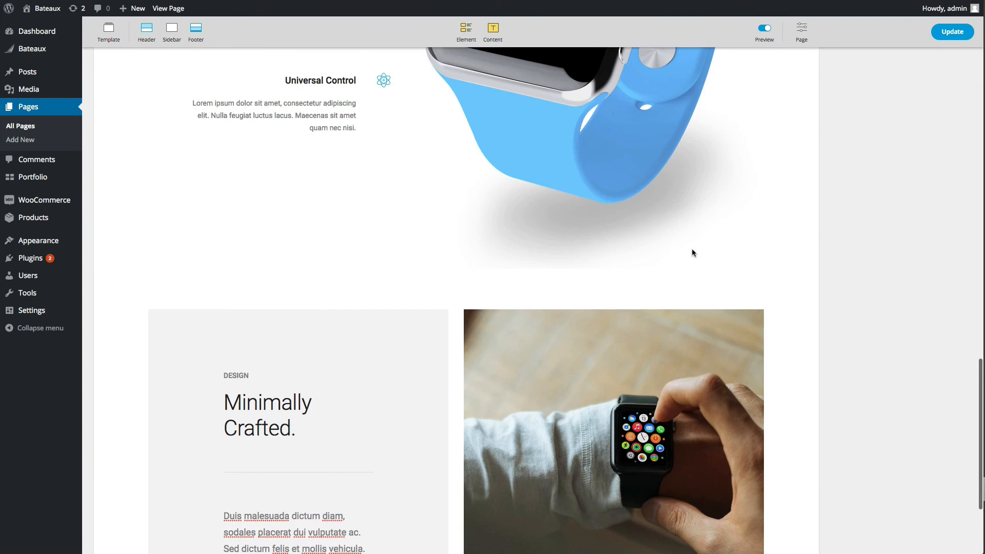
{"action": "left_click", "coordinate": [722, 154]}
{"action": "left_click", "coordinate": [770, 39]}
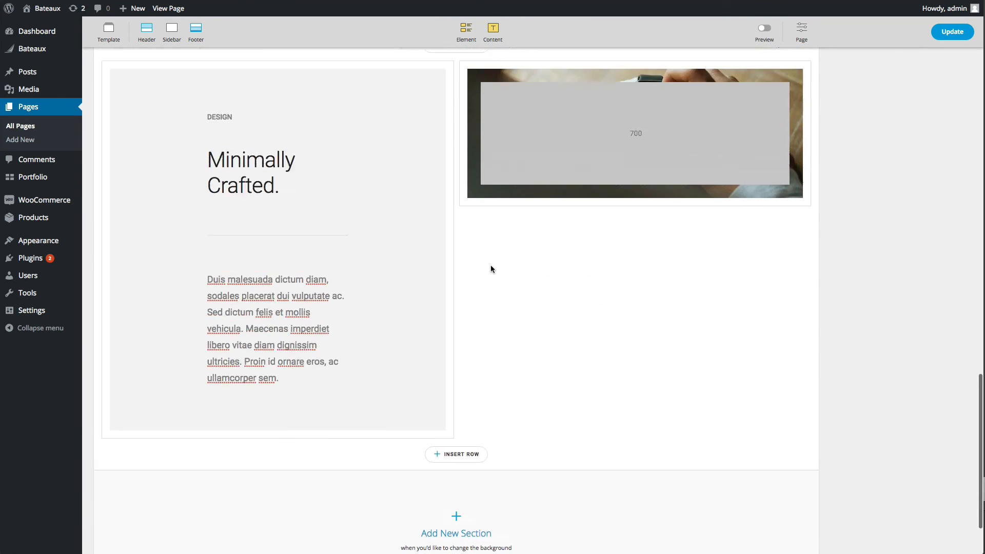
- Turn on No spacing for the design section's two-column row and add an empty section below it
{"action": "scroll", "coordinate": [491, 265], "scroll_direction": "up", "scroll_amount": 5}
{"action": "left_click", "coordinate": [457, 278]}
{"action": "left_click", "coordinate": [486, 393]}
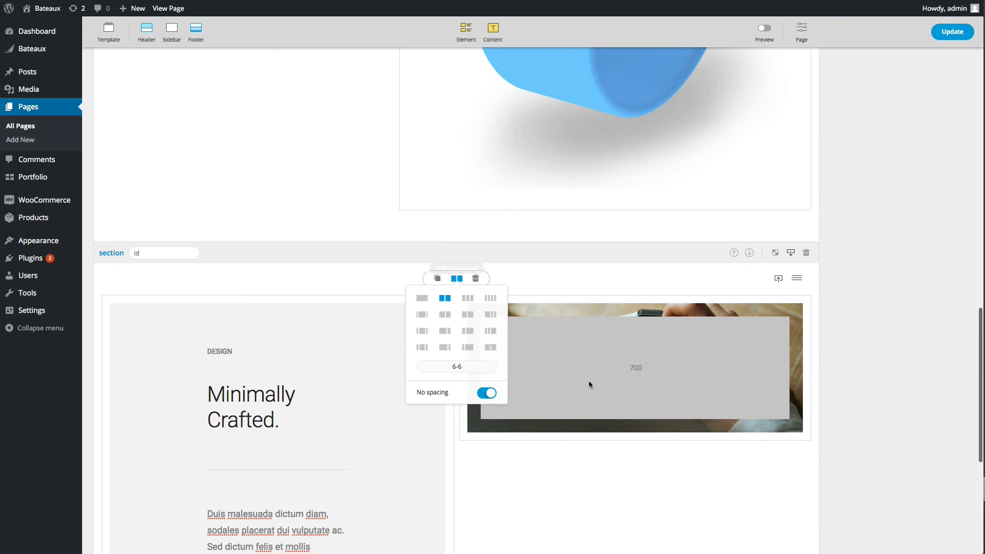
{"action": "left_click", "coordinate": [589, 384]}
{"action": "left_click", "coordinate": [763, 41]}
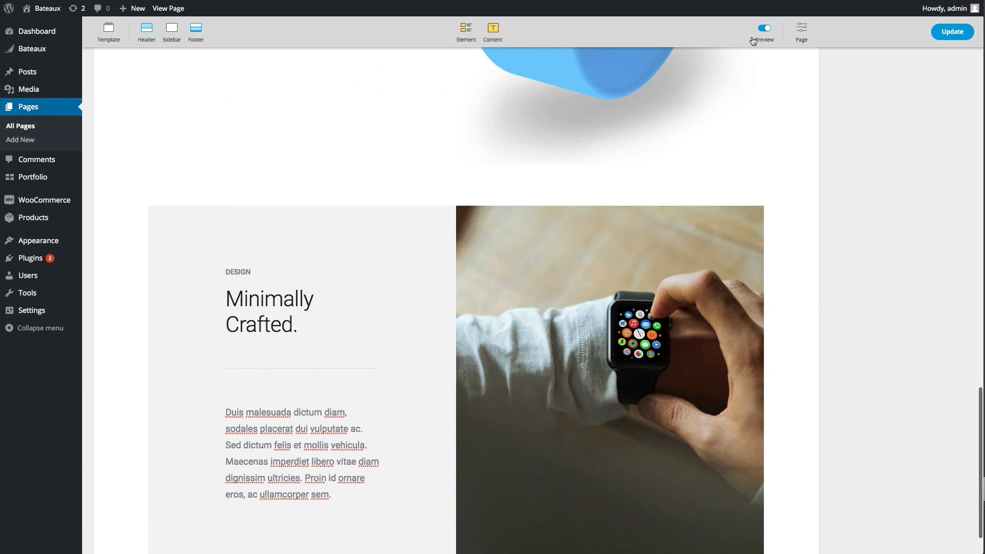
{"action": "left_click", "coordinate": [753, 40]}
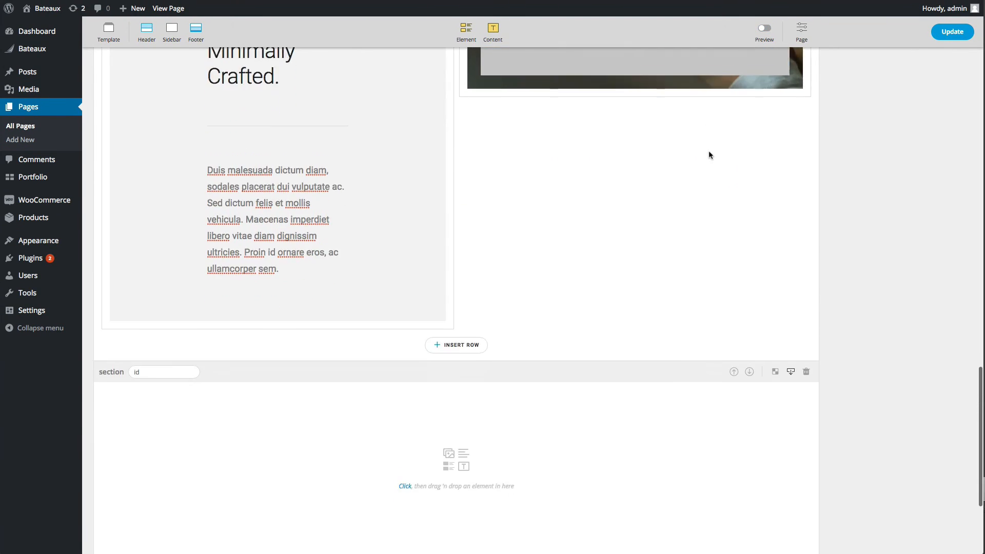
- Make the design section full width with top and bottom padding of 0, and preview the result
{"action": "scroll", "coordinate": [709, 150], "scroll_direction": "up", "scroll_amount": 5}
{"action": "left_click", "coordinate": [618, 226]}
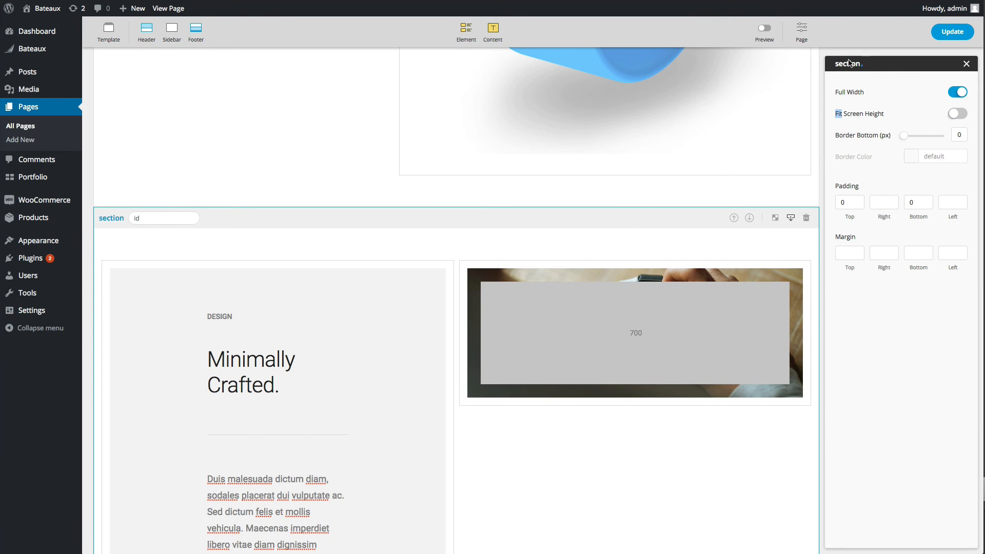
{"action": "left_click", "coordinate": [764, 28]}
{"action": "scroll", "coordinate": [716, 180], "scroll_direction": "down", "scroll_amount": 5}
{"action": "scroll", "coordinate": [716, 179], "scroll_direction": "up", "scroll_amount": 5}
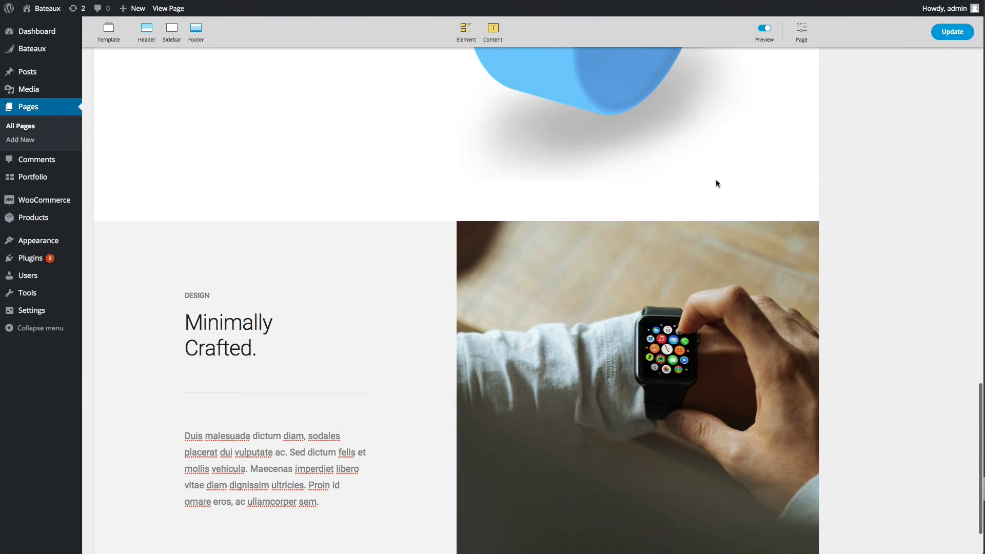
{"action": "left_click", "coordinate": [764, 28]}
{"action": "scroll", "coordinate": [496, 223], "scroll_direction": "down", "scroll_amount": 2}
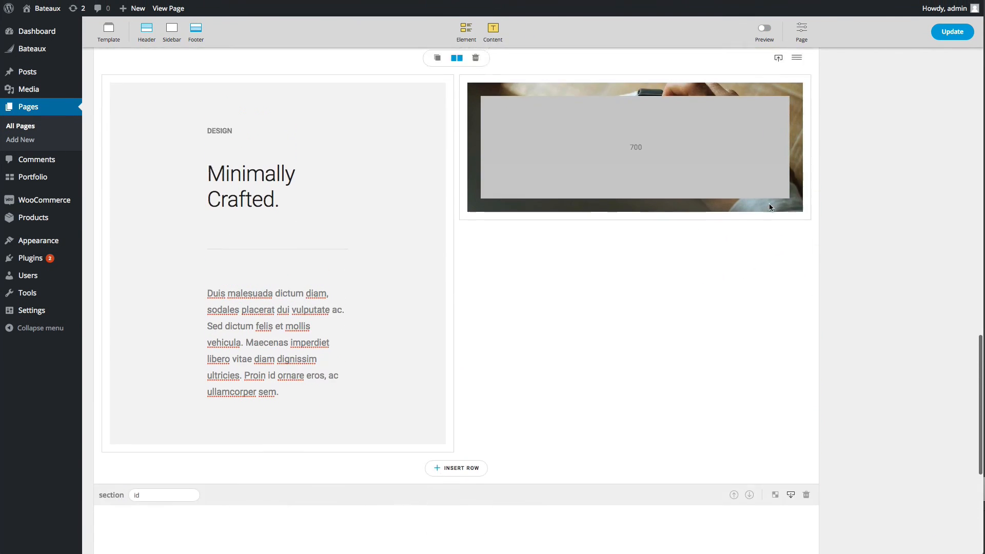
- Copy the two-column row of the design section and paste it into the empty section below
{"action": "scroll", "coordinate": [495, 223], "scroll_direction": "up", "scroll_amount": 2}
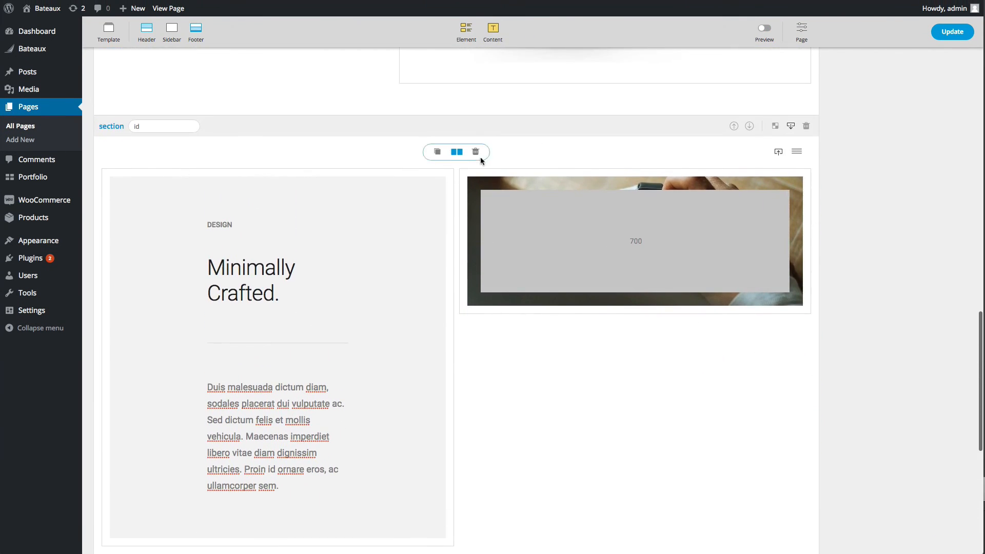
{"action": "scroll", "coordinate": [686, 244], "scroll_direction": "down", "scroll_amount": 8}
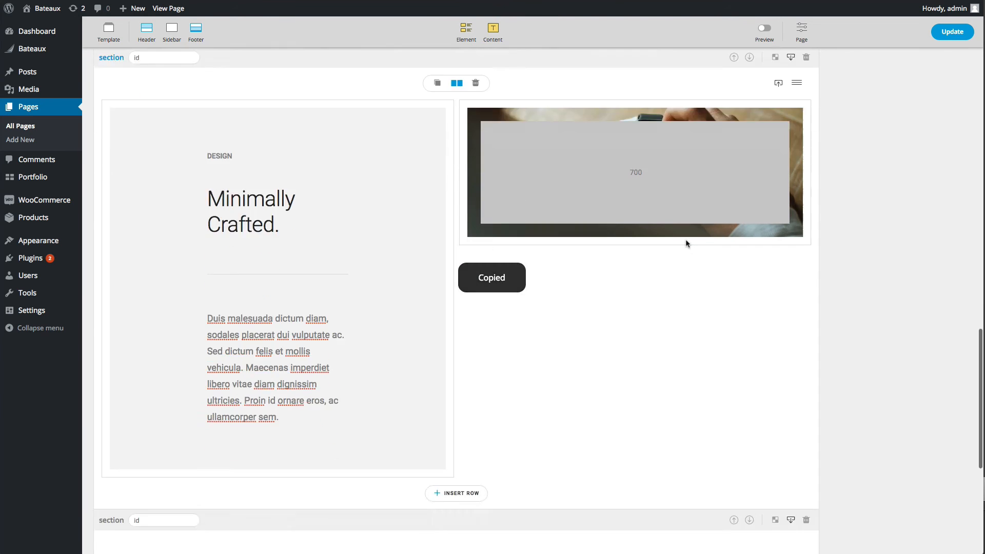
{"action": "left_click", "coordinate": [576, 298]}
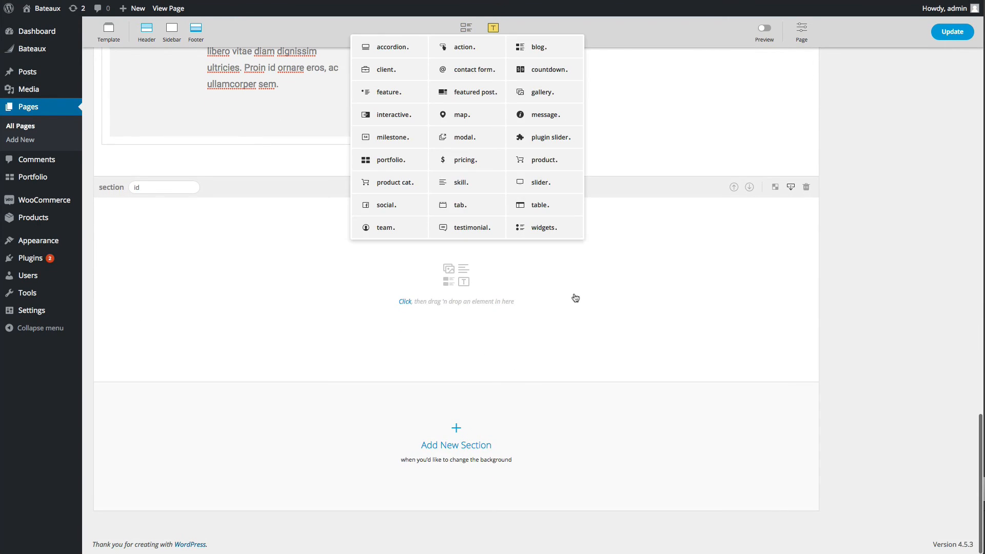
{"action": "left_click", "coordinate": [789, 193]}
{"action": "left_click", "coordinate": [647, 300]}
{"action": "scroll", "coordinate": [496, 309], "scroll_direction": "down", "scroll_amount": 2}
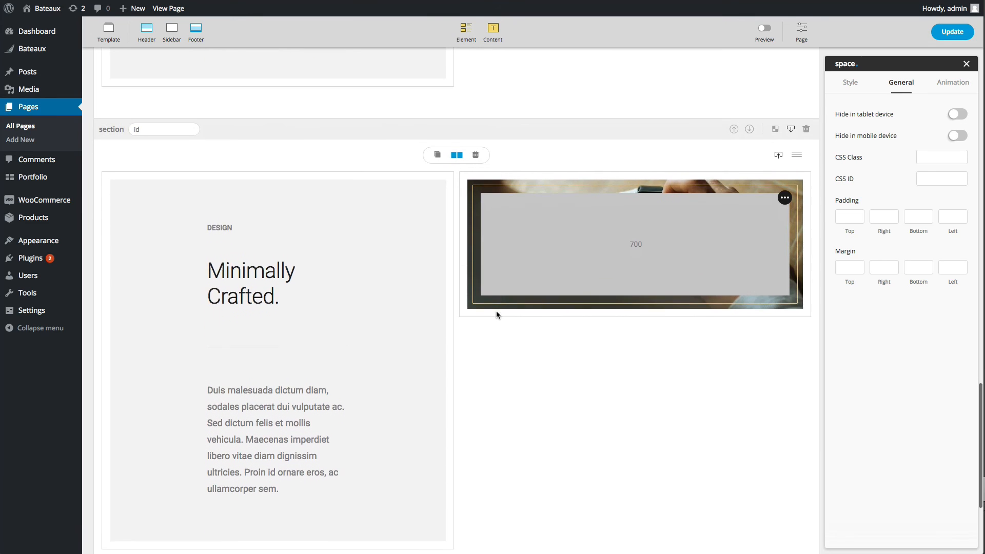
- Swap the two boxes in the pasted row so the photo box is in the left column and the text box in the right
{"action": "left_click_drag", "start_coordinate": [434, 291], "coordinate": [336, 190]}
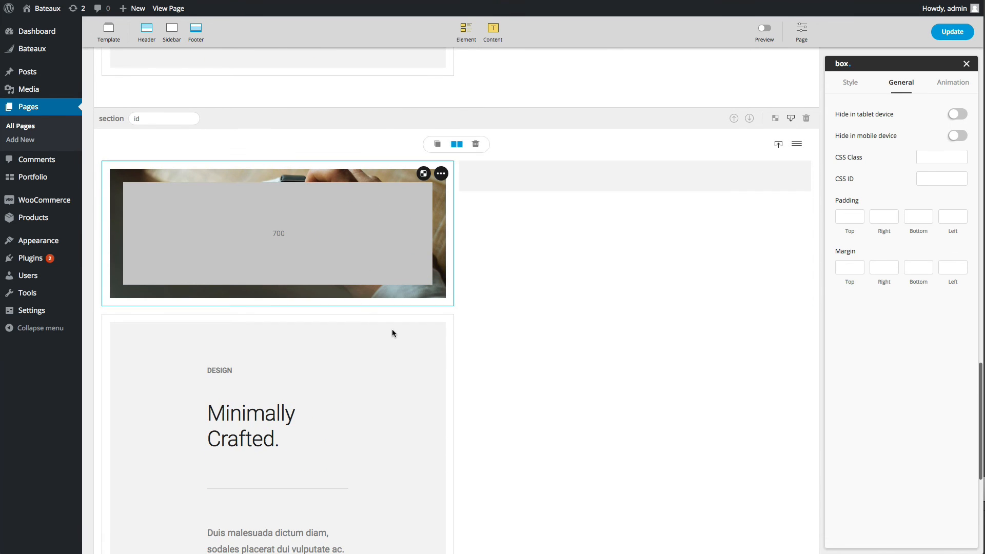
{"action": "left_click_drag", "start_coordinate": [409, 351], "coordinate": [637, 192]}
{"action": "left_click", "coordinate": [636, 264]}
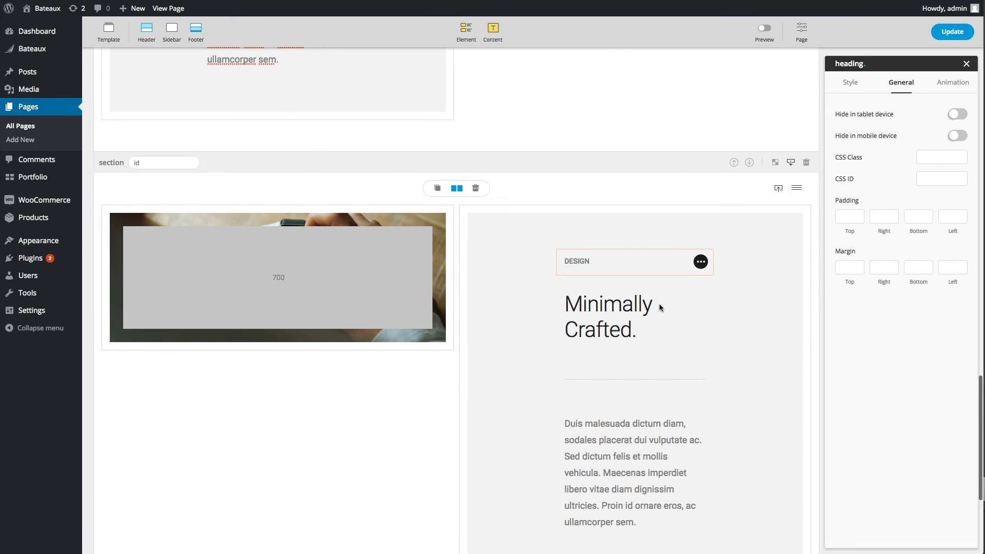
{"action": "scroll", "coordinate": [661, 311], "scroll_direction": "down", "scroll_amount": 1}
- Replace the background image of the pasted row's photo box with product-watch-01.jpg from the media library
{"action": "left_click", "coordinate": [399, 298]}
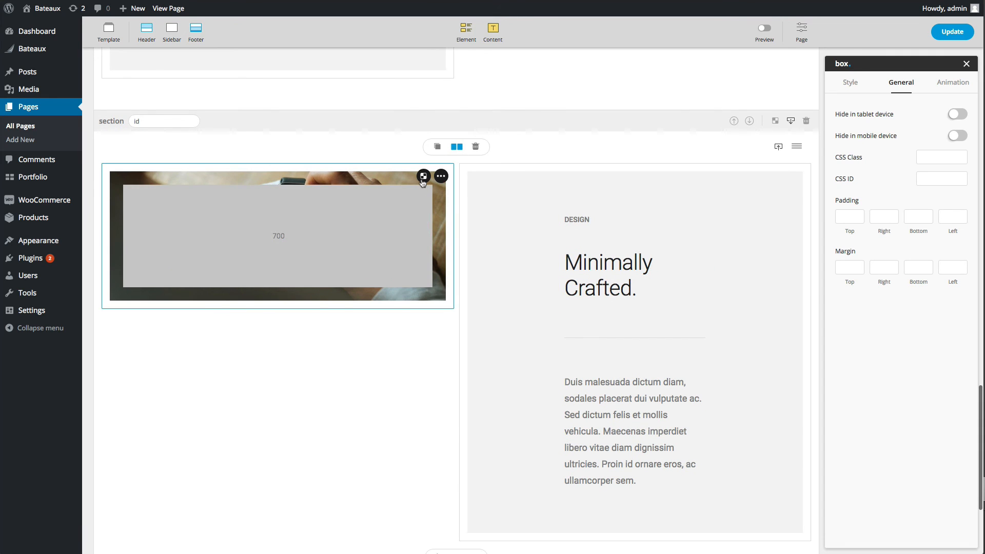
{"action": "left_click", "coordinate": [423, 177]}
{"action": "left_click", "coordinate": [427, 310]}
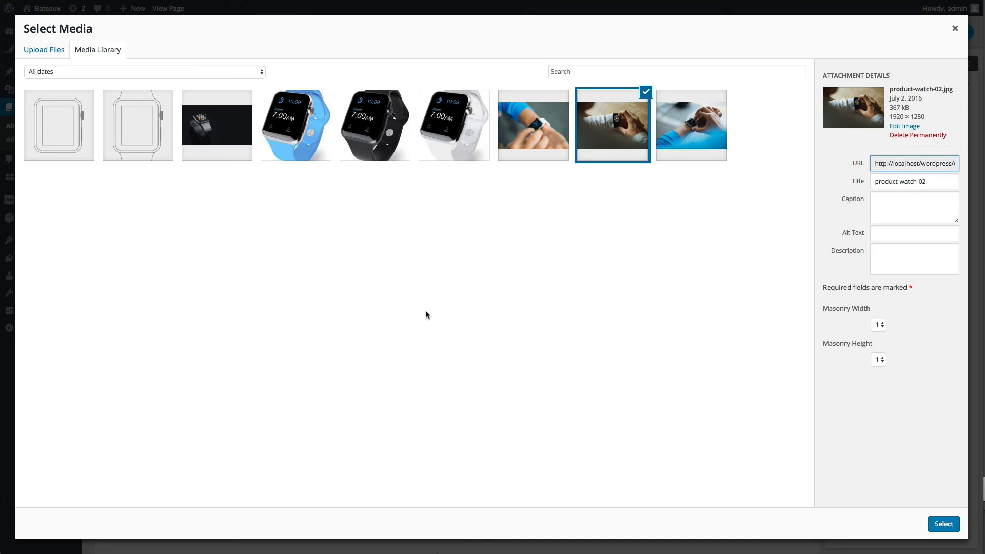
{"action": "left_click", "coordinate": [676, 144]}
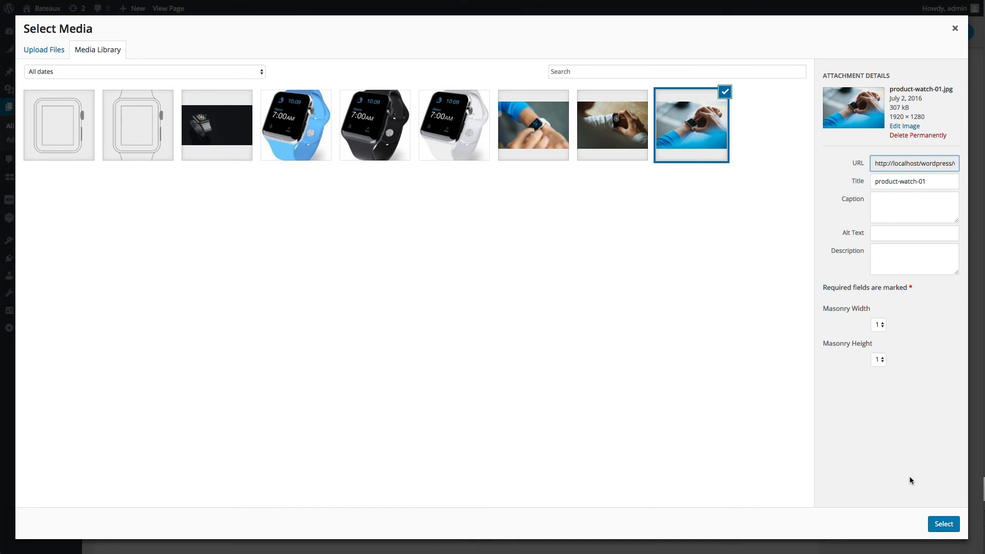
{"action": "left_click", "coordinate": [940, 522]}
- Change the pasted text box's small heading to FUNCTION and its large heading to "Everyday Essentials." on two lines
{"action": "left_click", "coordinate": [653, 230]}
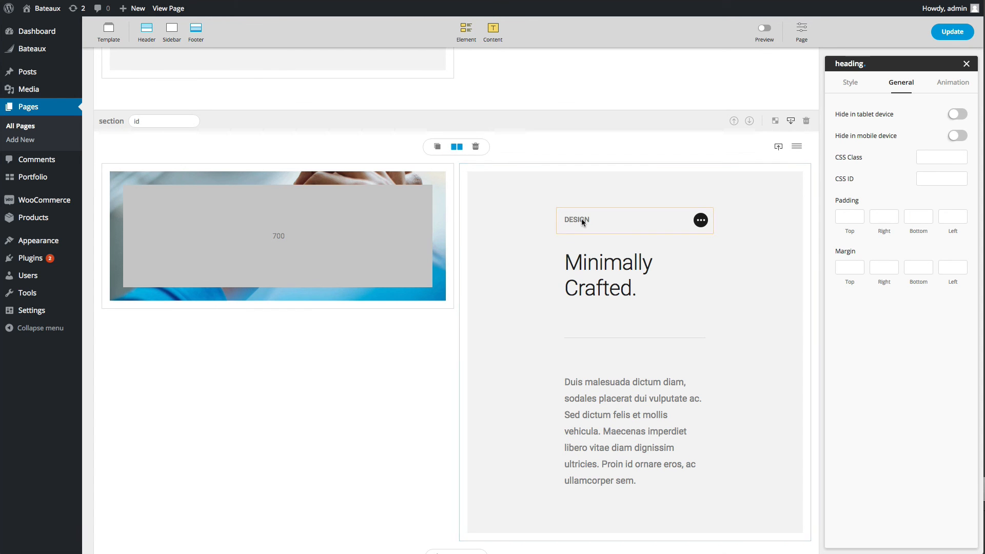
{"action": "type", "text": "FUNCTION"}
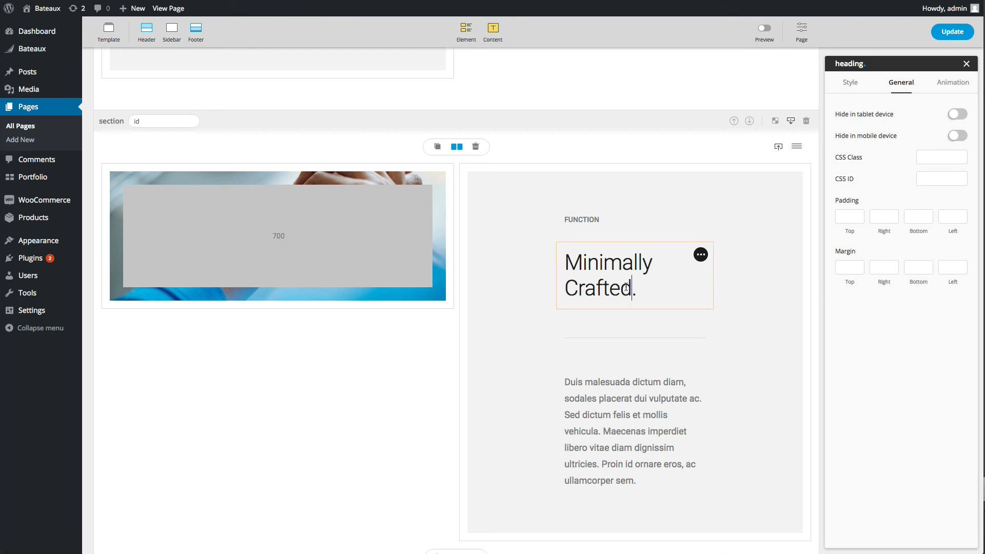
{"action": "left_click_drag", "start_coordinate": [627, 288], "coordinate": [566, 258]}
{"action": "type", "text": "Everyday ."}
{"action": "key", "text": "Return"}
{"action": "type", "text": "Essentials."}
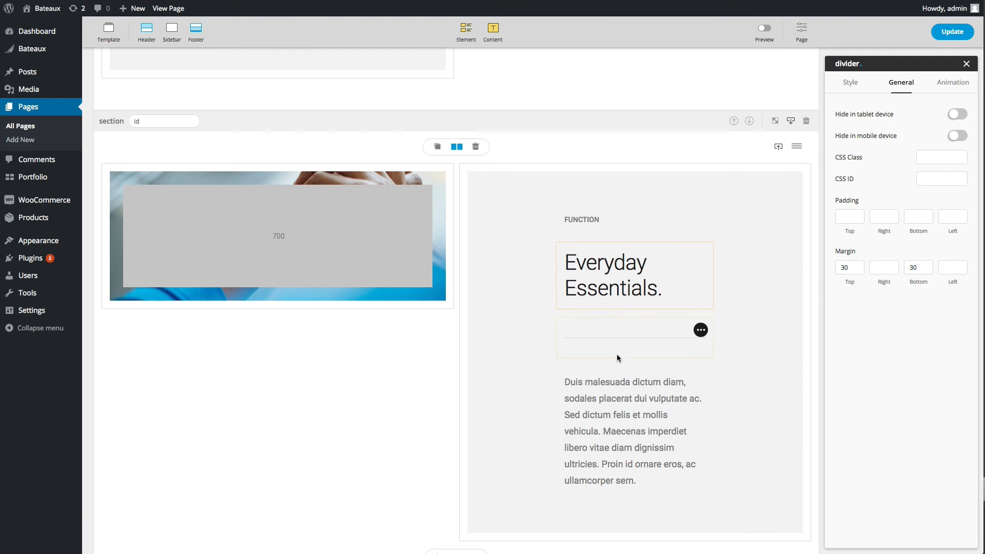
- Set the Equal Height Group to watch3 for the new photo box and the FUNCTION text box
{"action": "scroll", "coordinate": [716, 394], "scroll_direction": "down", "scroll_amount": 2}
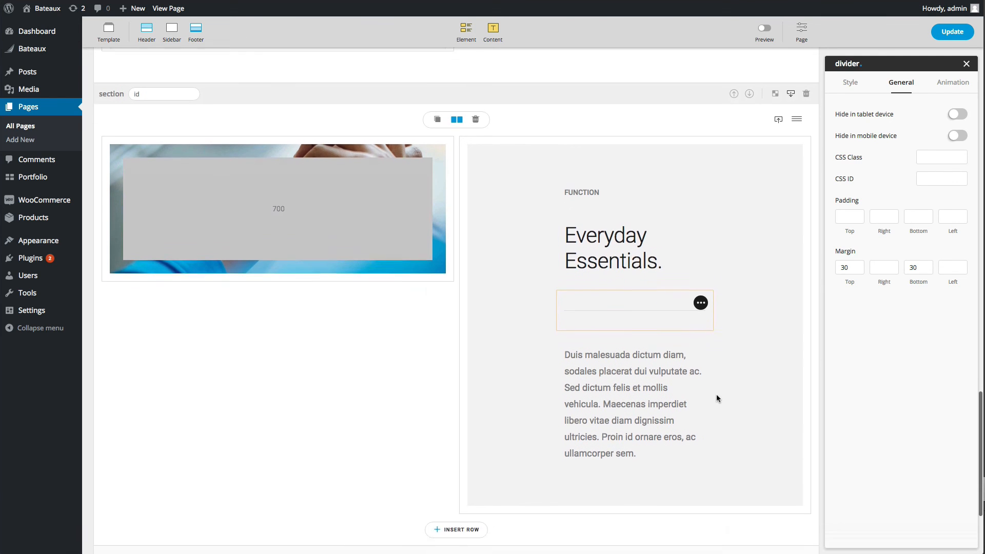
{"action": "scroll", "coordinate": [716, 394], "scroll_direction": "up", "scroll_amount": 3}
{"action": "scroll", "coordinate": [711, 397], "scroll_direction": "up", "scroll_amount": 3}
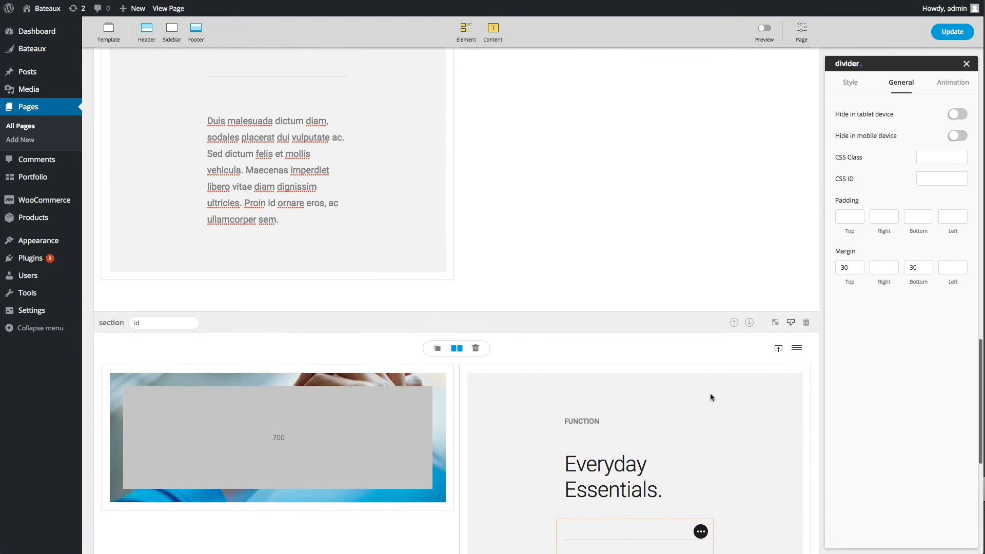
{"action": "scroll", "coordinate": [458, 376], "scroll_direction": "down", "scroll_amount": 1}
{"action": "left_click", "coordinate": [465, 369]}
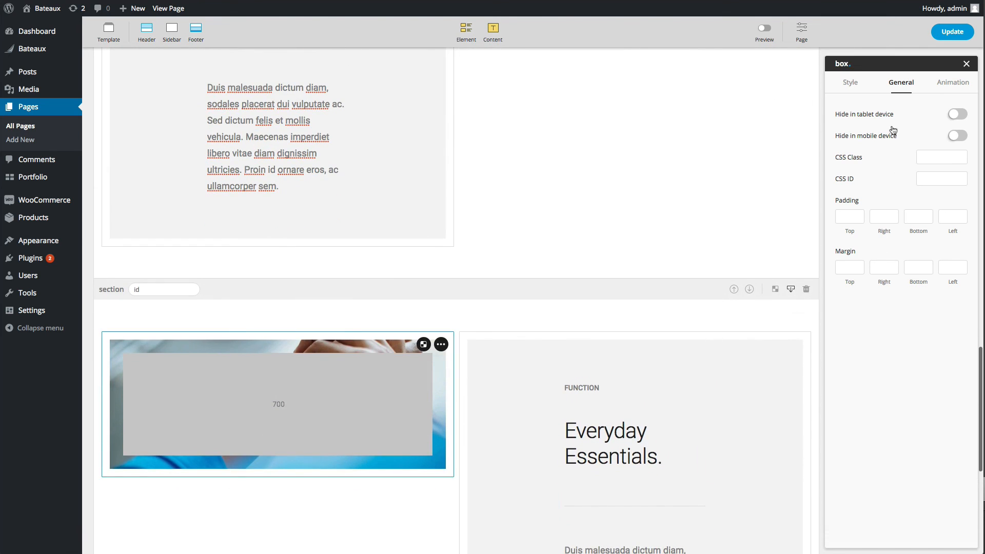
{"action": "left_click", "coordinate": [867, 91]}
{"action": "scroll", "coordinate": [957, 458], "scroll_direction": "down", "scroll_amount": 6}
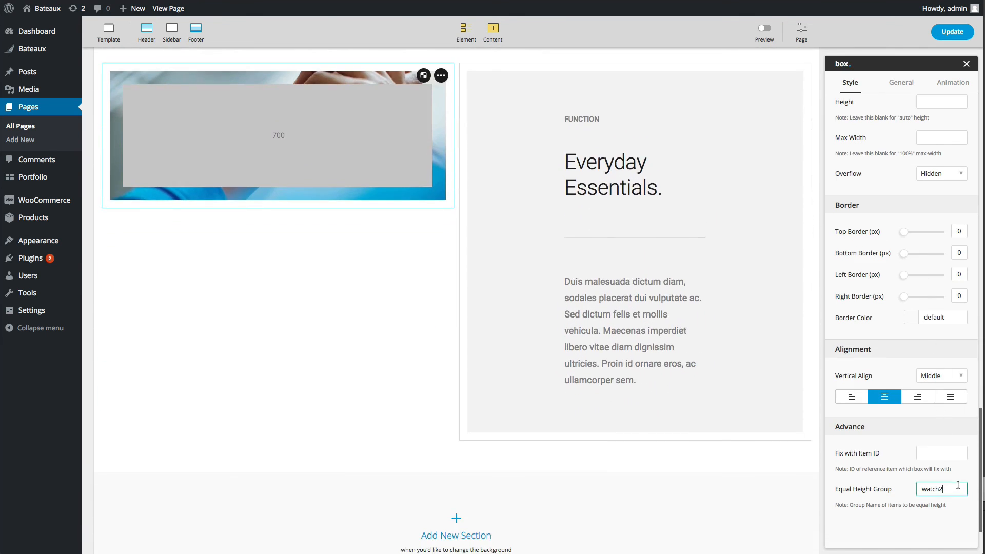
{"action": "left_click", "coordinate": [731, 432]}
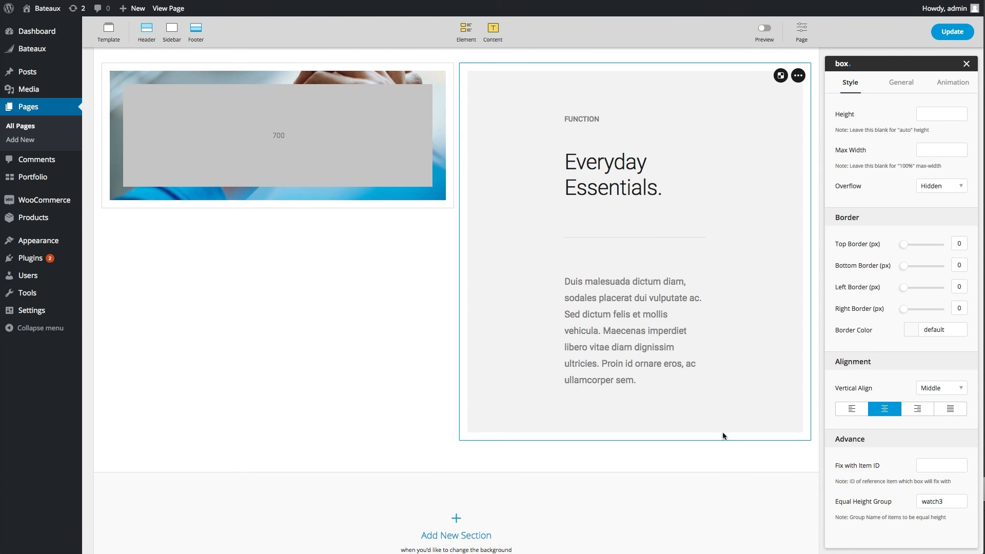
- Preview the FUNCTION section together with the design section above it
{"action": "scroll", "coordinate": [487, 329], "scroll_direction": "up", "scroll_amount": 10}
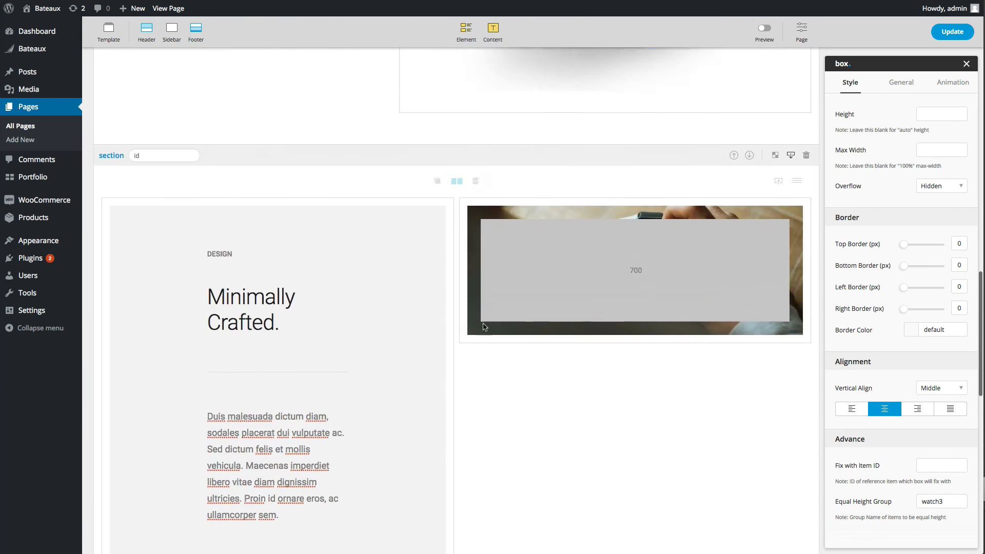
{"action": "scroll", "coordinate": [491, 329], "scroll_direction": "down", "scroll_amount": 8}
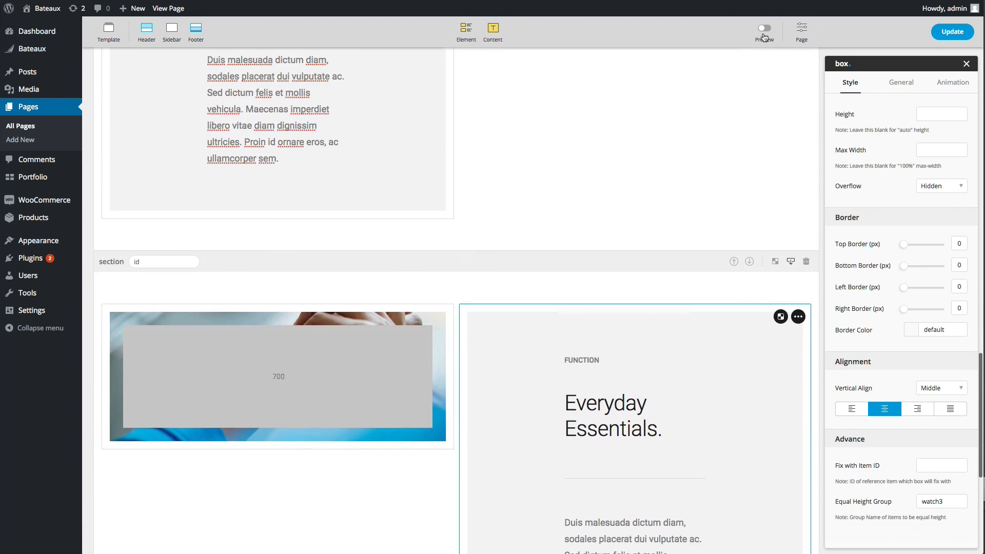
{"action": "left_click", "coordinate": [764, 28]}
{"action": "scroll", "coordinate": [679, 237], "scroll_direction": "down", "scroll_amount": 5}
{"action": "scroll", "coordinate": [677, 235], "scroll_direction": "up", "scroll_amount": 4}
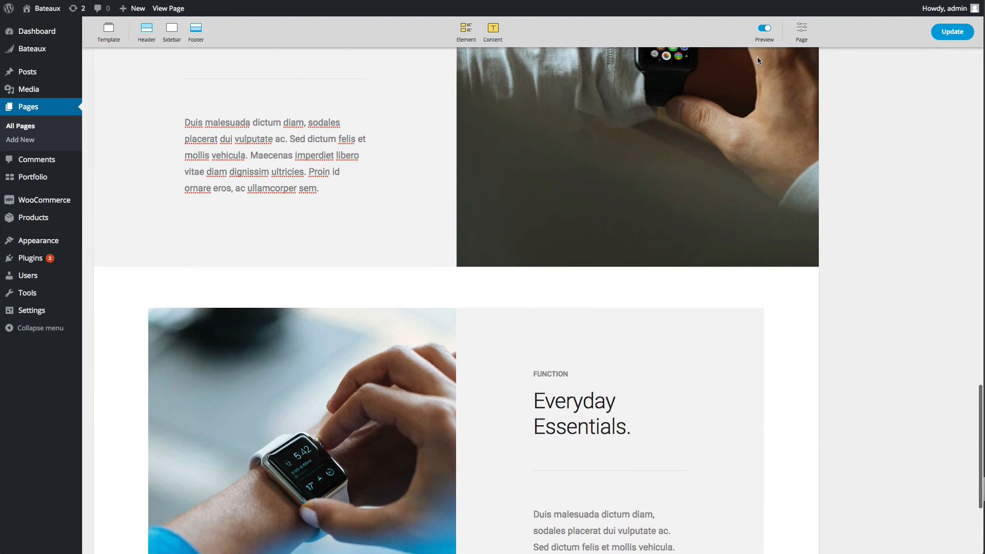
{"action": "left_click", "coordinate": [765, 28]}
- Make the FUNCTION section full width with top and bottom padding of 0
{"action": "scroll", "coordinate": [620, 173], "scroll_direction": "up", "scroll_amount": 4}
{"action": "left_click", "coordinate": [625, 195]}
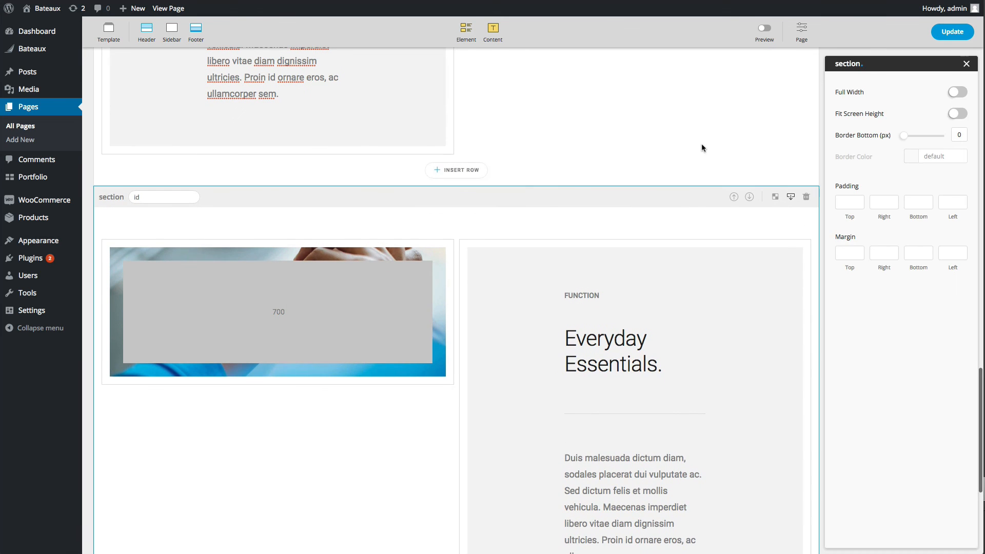
{"action": "left_click", "coordinate": [700, 143]}
{"action": "scroll", "coordinate": [698, 150], "scroll_direction": "up", "scroll_amount": 1}
{"action": "scroll", "coordinate": [698, 153], "scroll_direction": "up", "scroll_amount": 2}
{"action": "left_click", "coordinate": [681, 290]}
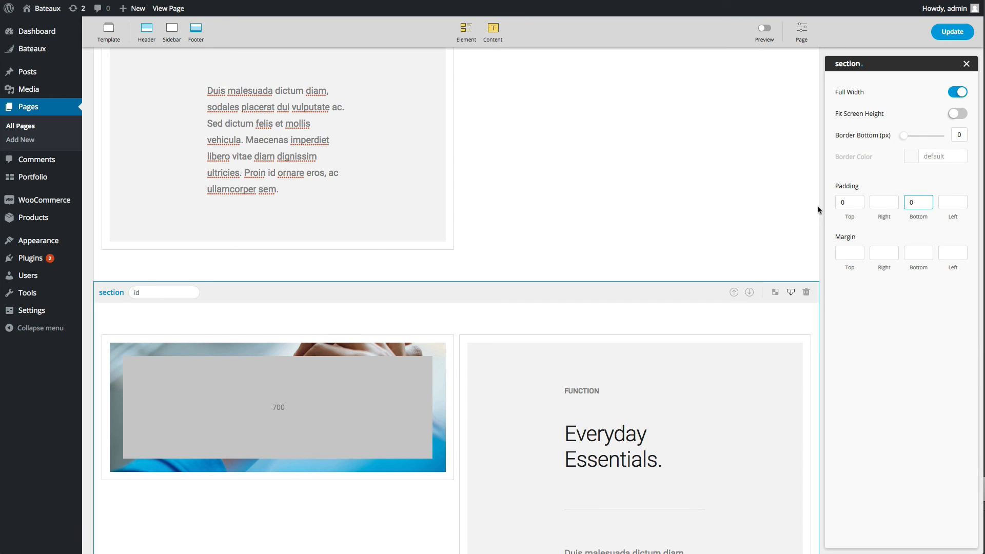
{"action": "left_click", "coordinate": [738, 203]}
{"action": "scroll", "coordinate": [708, 216], "scroll_direction": "up", "scroll_amount": 3}
{"action": "scroll", "coordinate": [708, 216], "scroll_direction": "down", "scroll_amount": 6}
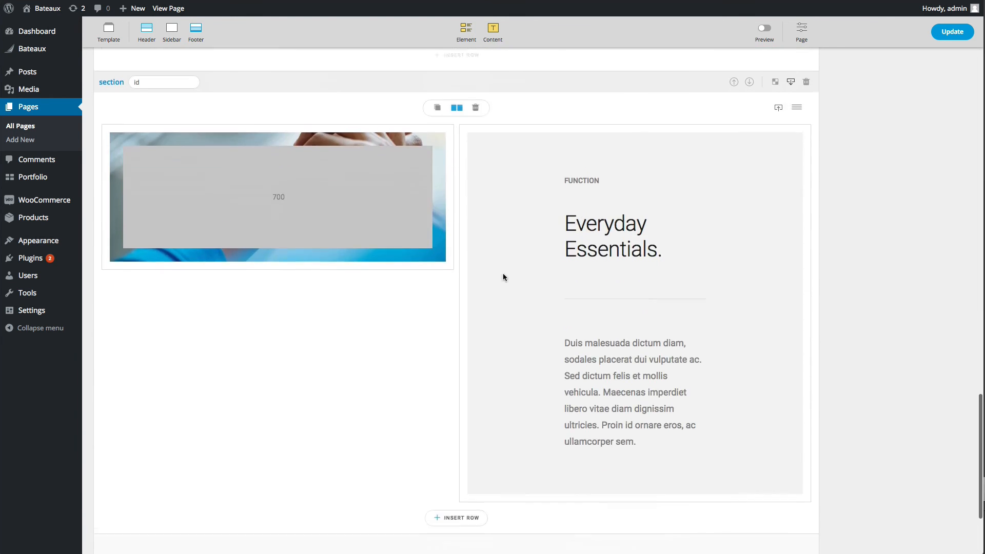
- Preview the full-width FUNCTION section and the sections above it
{"action": "left_click", "coordinate": [502, 277]}
{"action": "left_click", "coordinate": [456, 101]}
{"action": "left_click", "coordinate": [616, 175]}
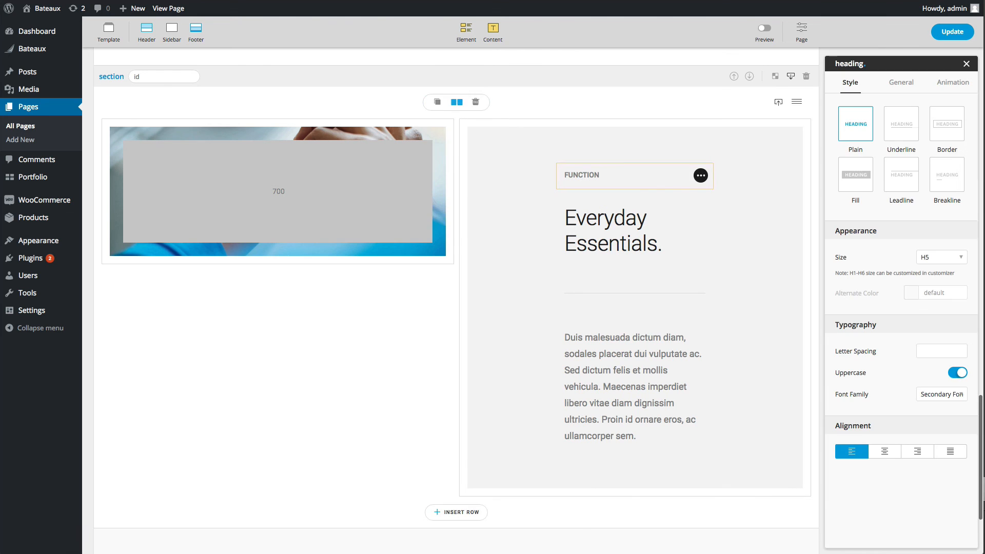
{"action": "left_click", "coordinate": [769, 41]}
{"action": "scroll", "coordinate": [660, 246], "scroll_direction": "up", "scroll_amount": 8}
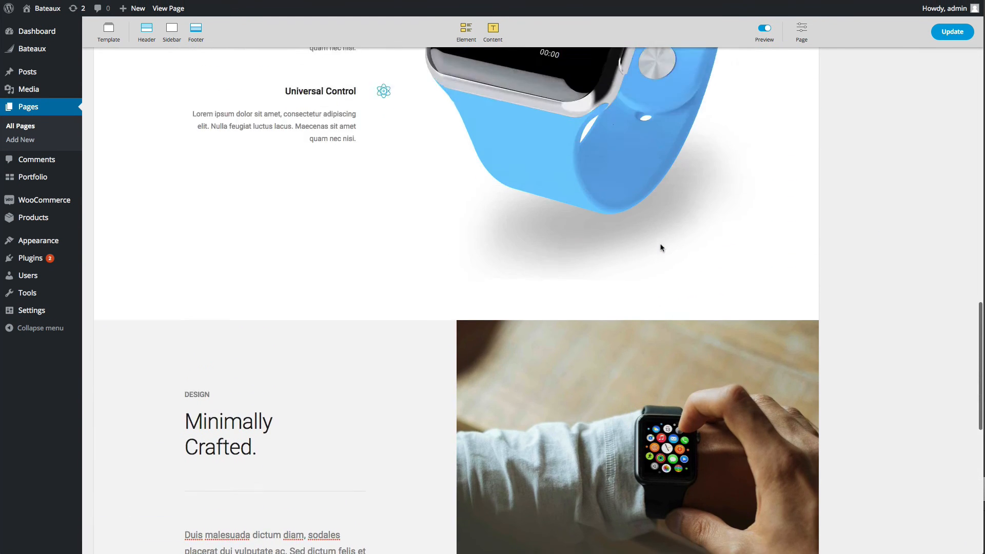
{"action": "scroll", "coordinate": [727, 124], "scroll_direction": "down", "scroll_amount": 8}
{"action": "left_click", "coordinate": [764, 29]}
- Open the live page and review it from the hero banner down to the design section
{"action": "scroll", "coordinate": [598, 334], "scroll_direction": "up", "scroll_amount": 10}
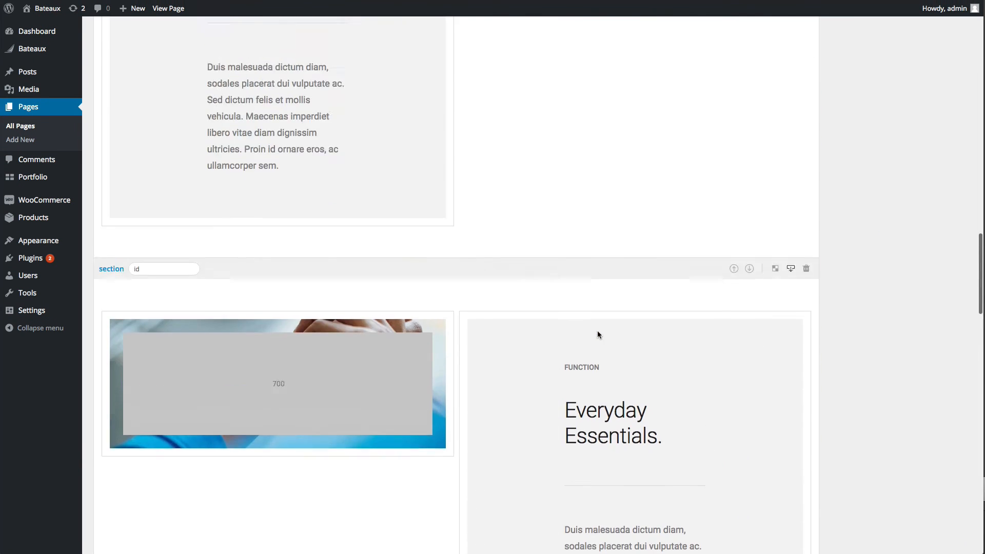
{"action": "scroll", "coordinate": [597, 332], "scroll_direction": "up", "scroll_amount": 10}
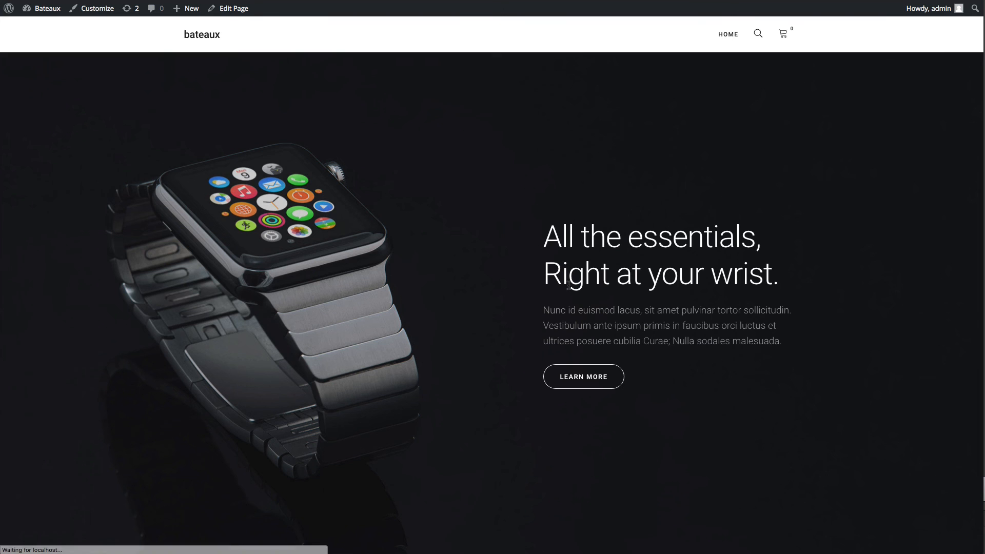
{"action": "scroll", "coordinate": [570, 286], "scroll_direction": "down", "scroll_amount": 6}
{"action": "scroll", "coordinate": [570, 285], "scroll_direction": "down", "scroll_amount": 9}
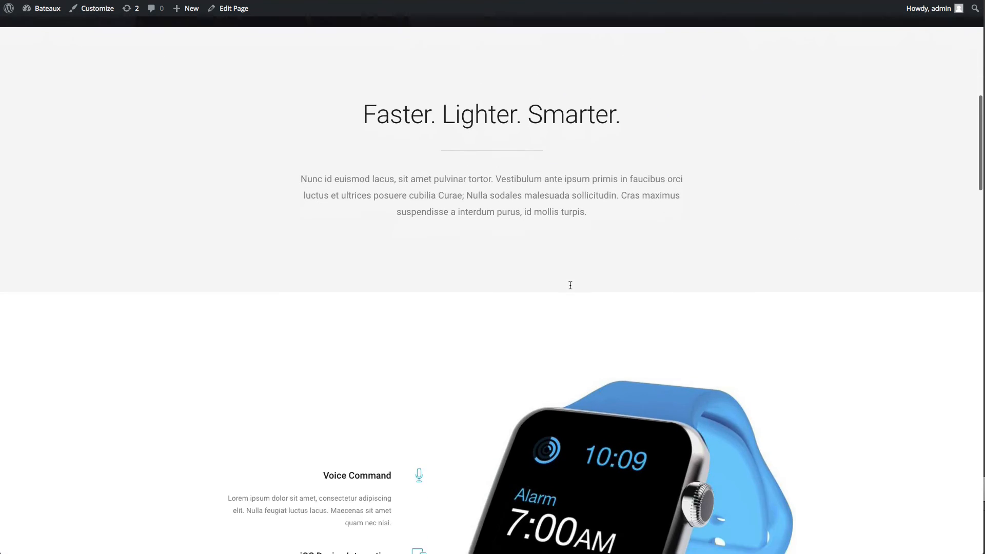
{"action": "scroll", "coordinate": [498, 290], "scroll_direction": "down", "scroll_amount": 5}
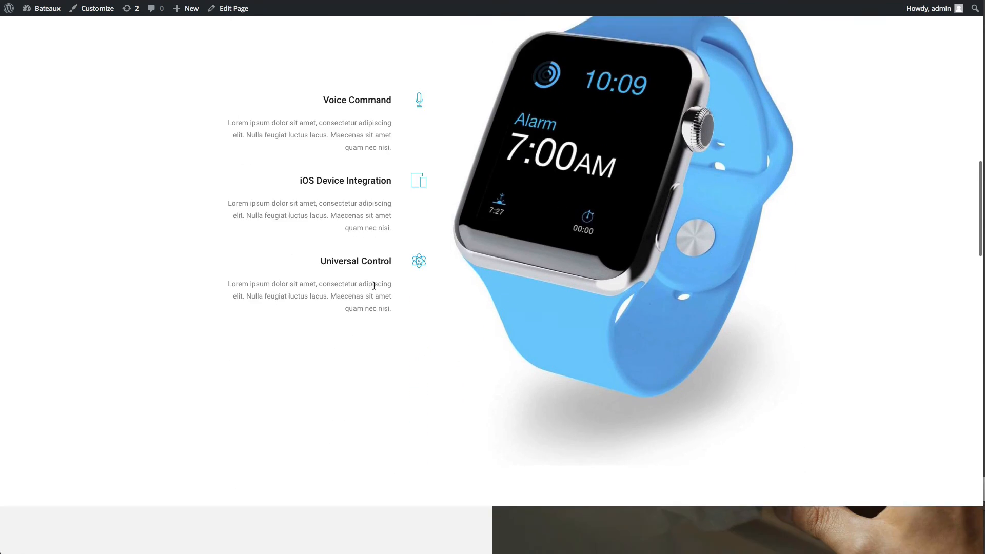
{"action": "scroll", "coordinate": [423, 294], "scroll_direction": "down", "scroll_amount": 15}
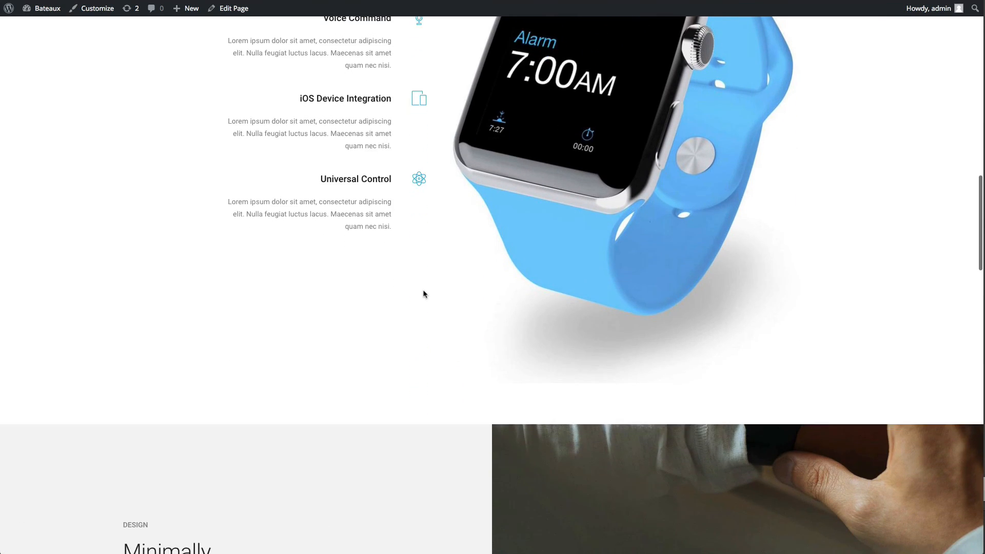